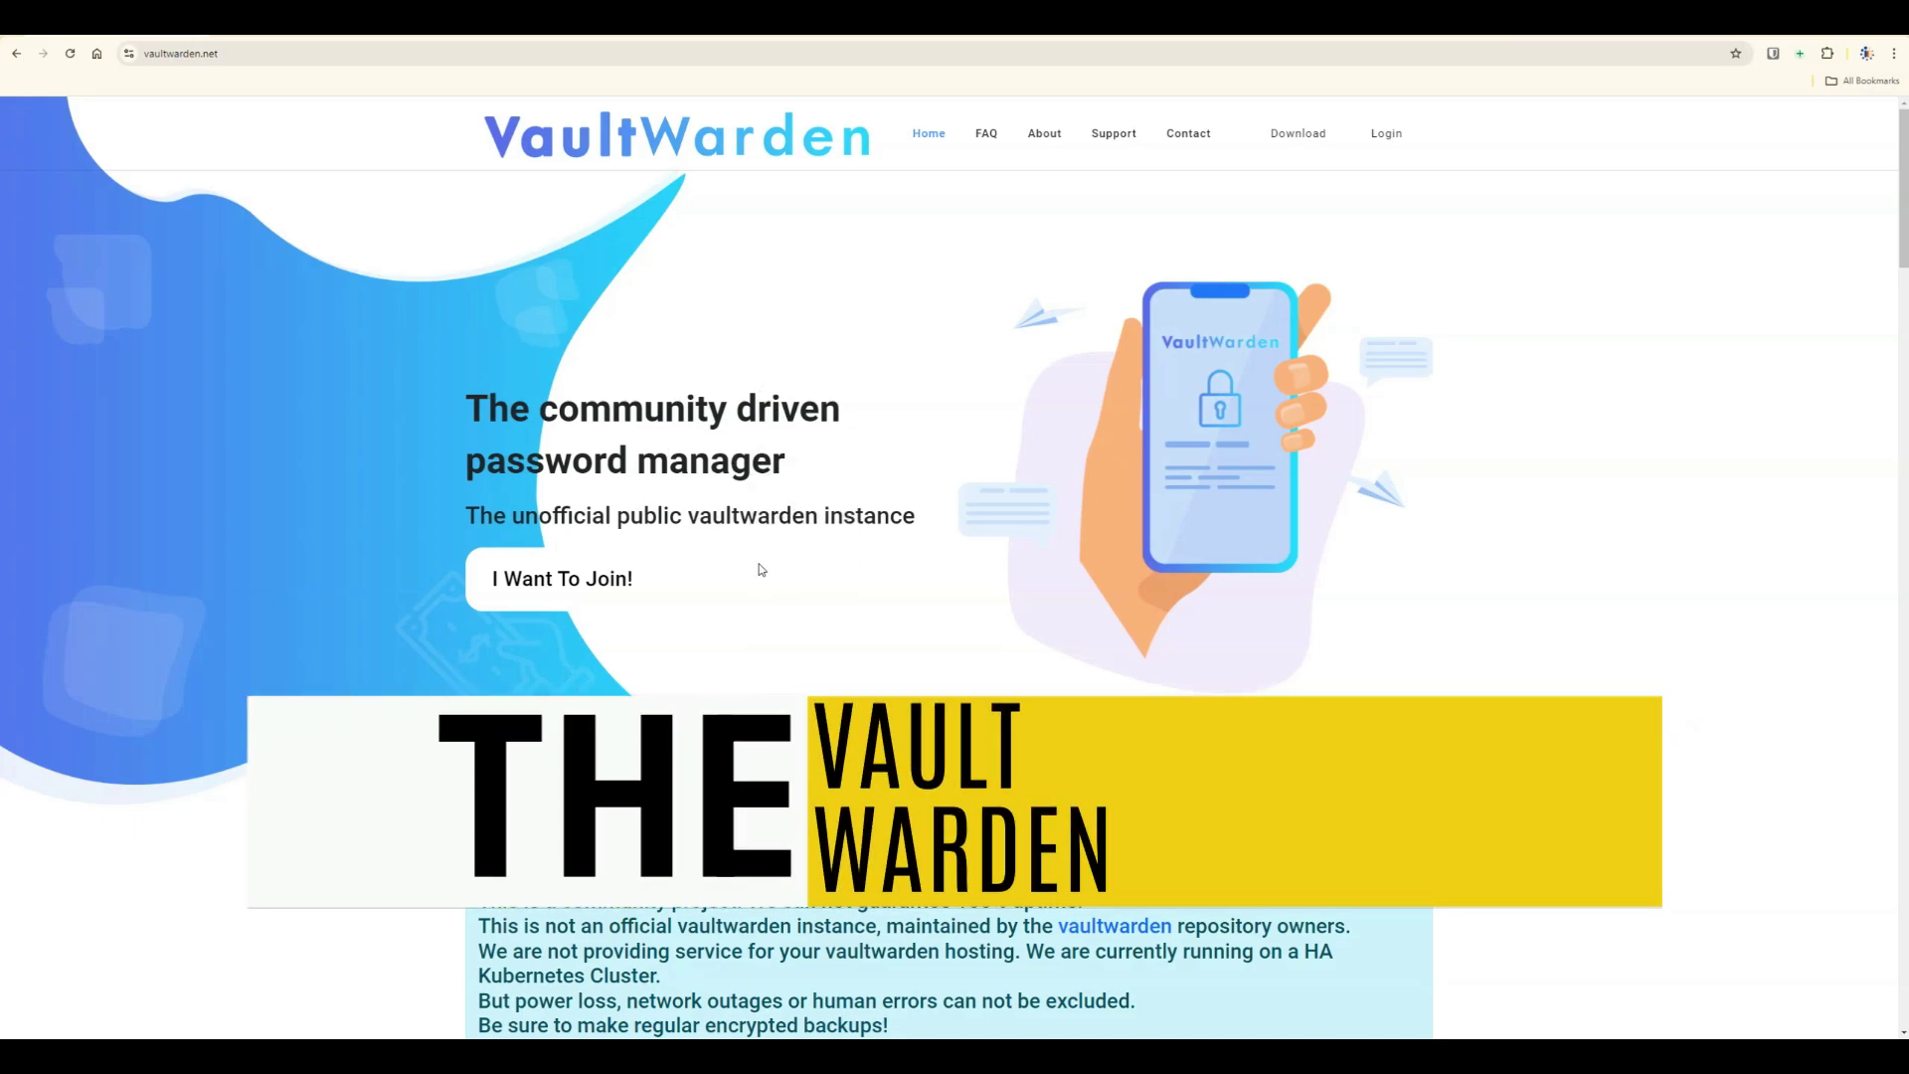
scroll(757, 572, down, 5)
scroll(759, 571, down, 5)
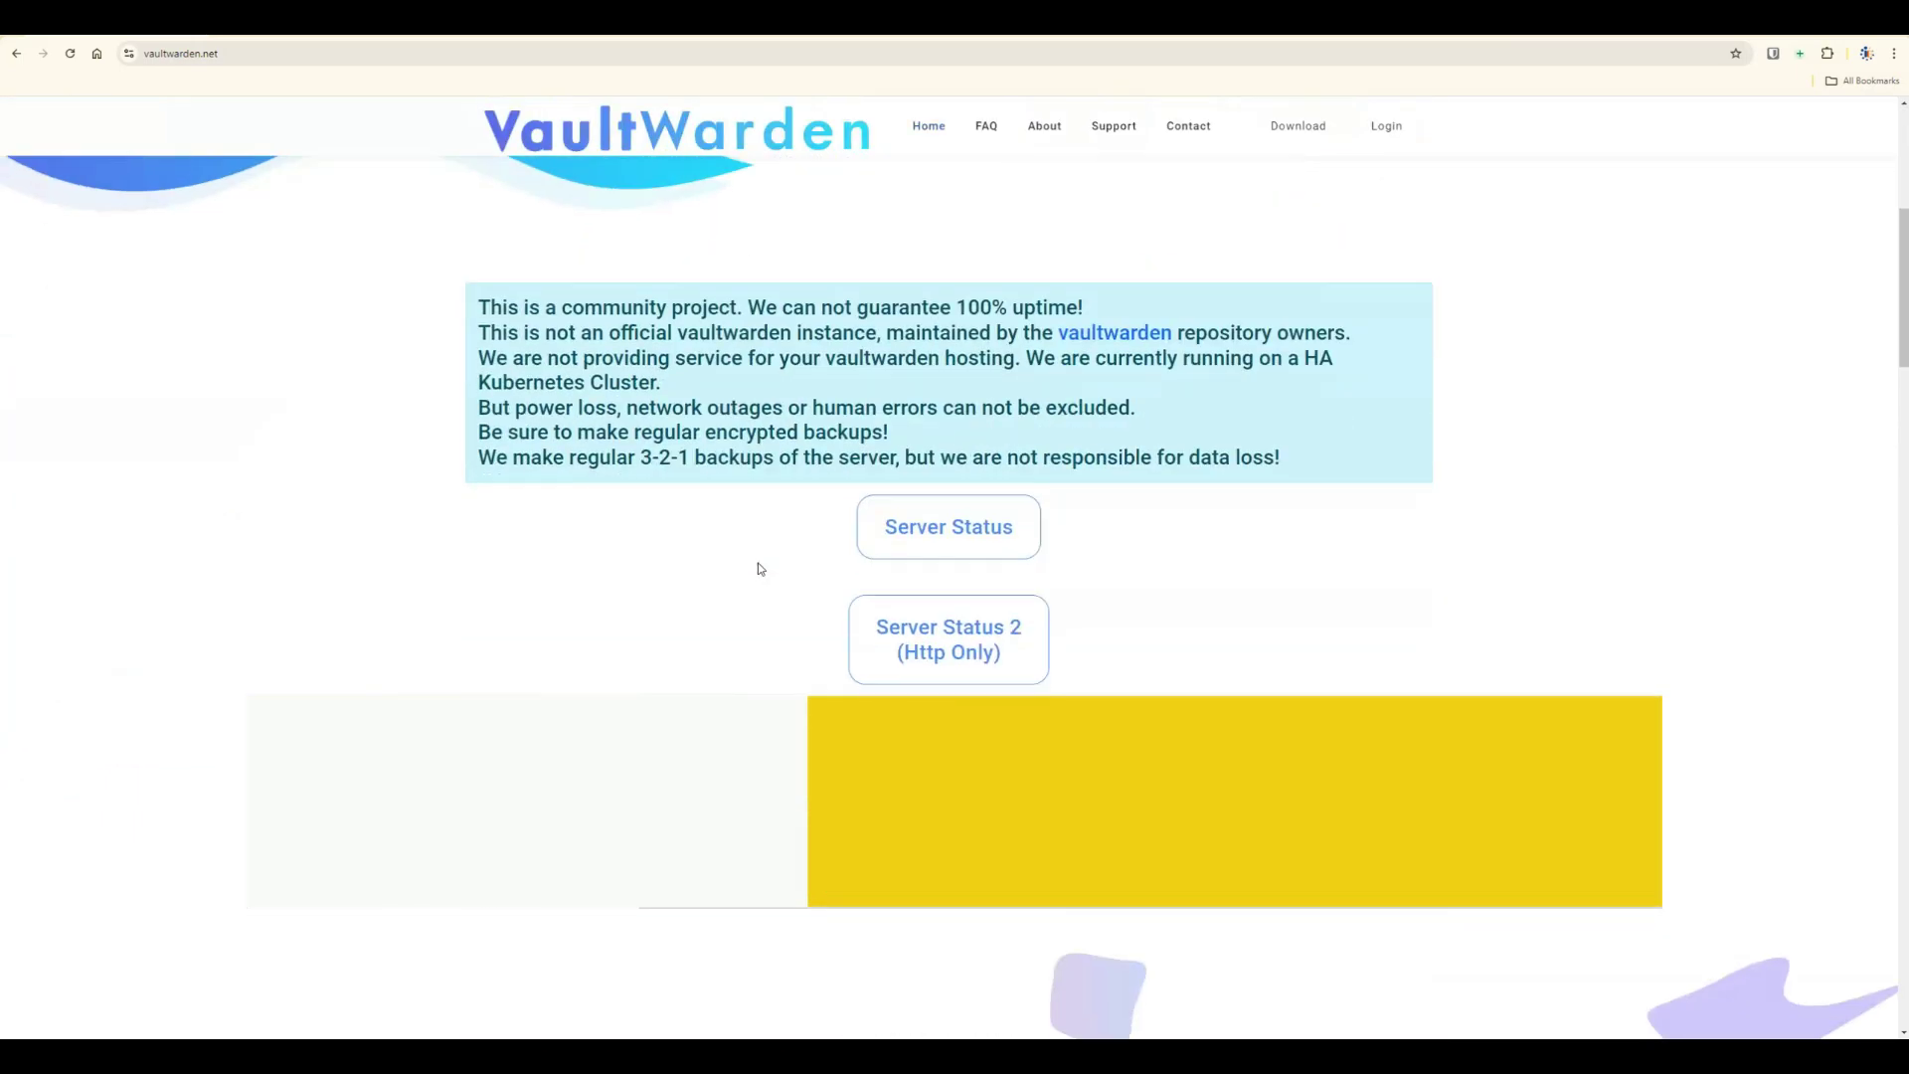
scroll(758, 562, down, 5)
scroll(758, 563, down, 3)
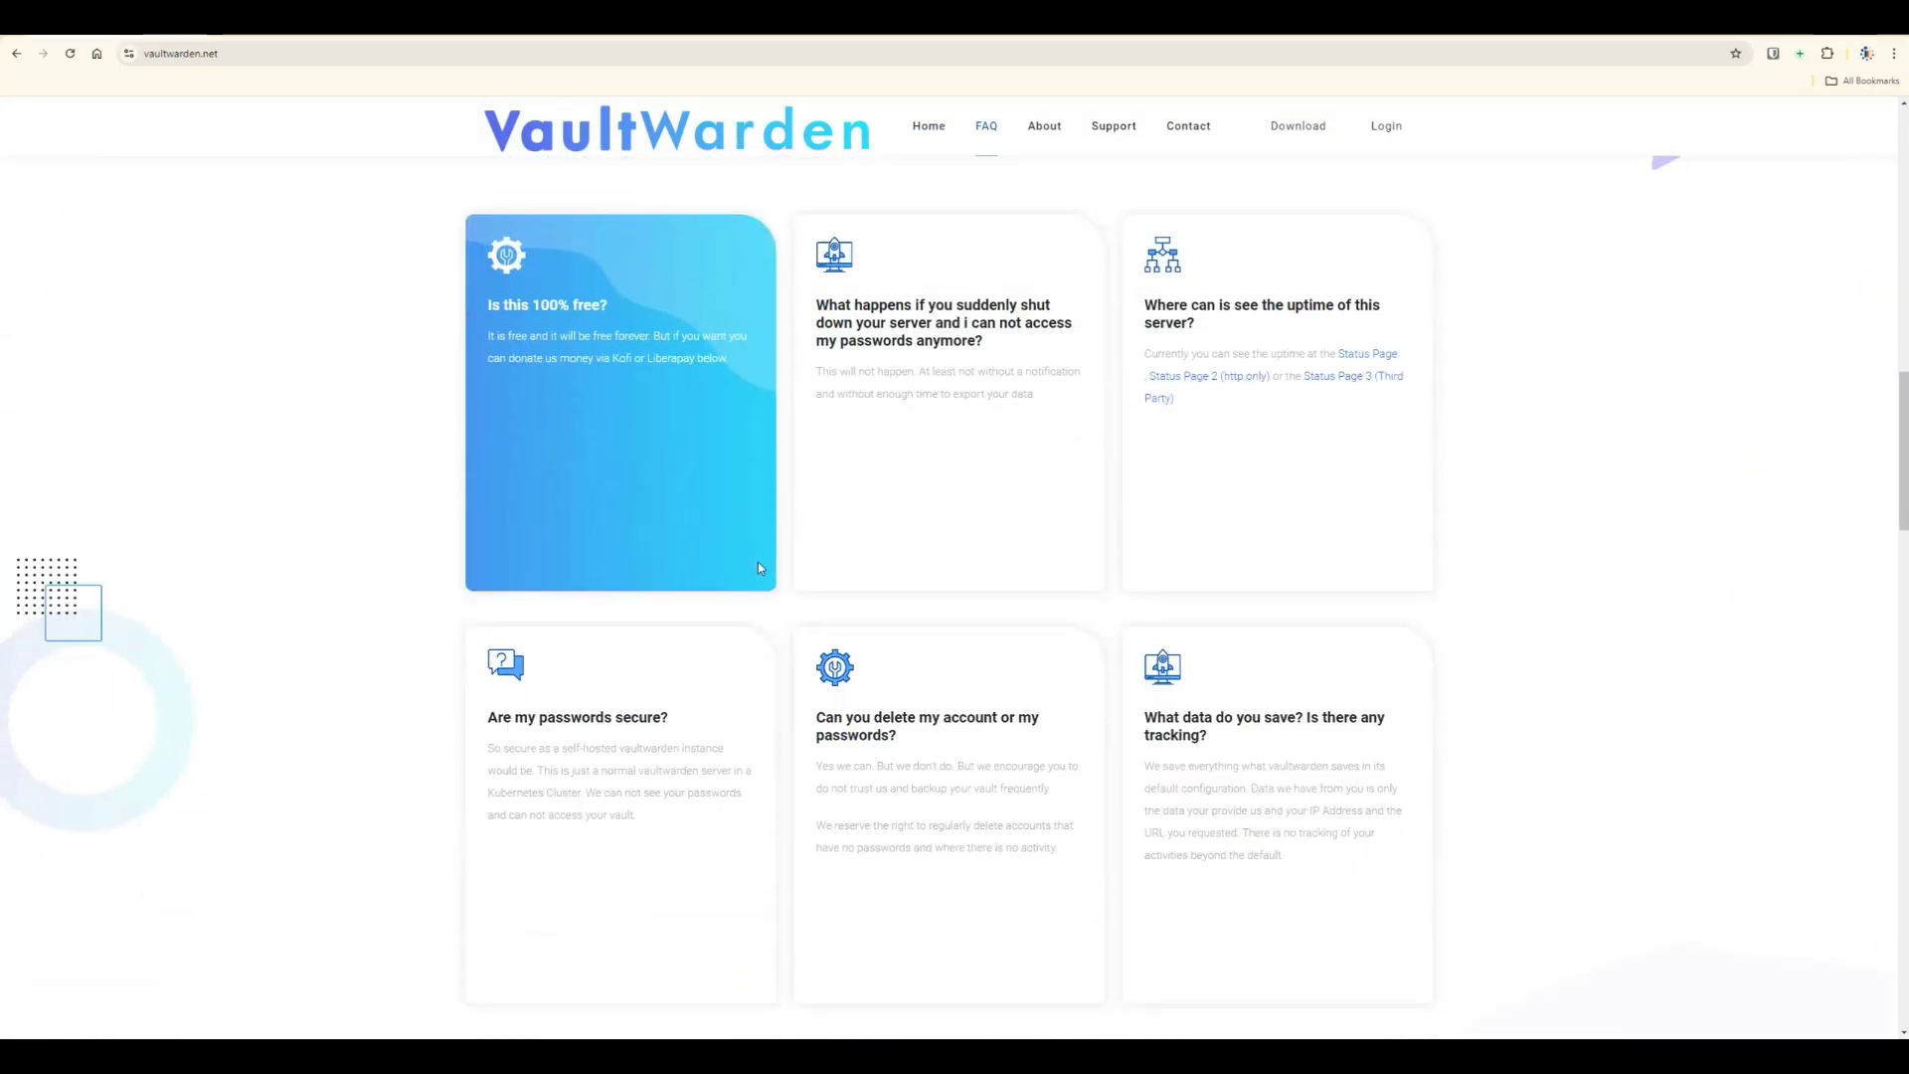
scroll(771, 643, down, 2)
scroll(772, 643, down, 3)
scroll(771, 643, down, 3)
scroll(771, 642, down, 3)
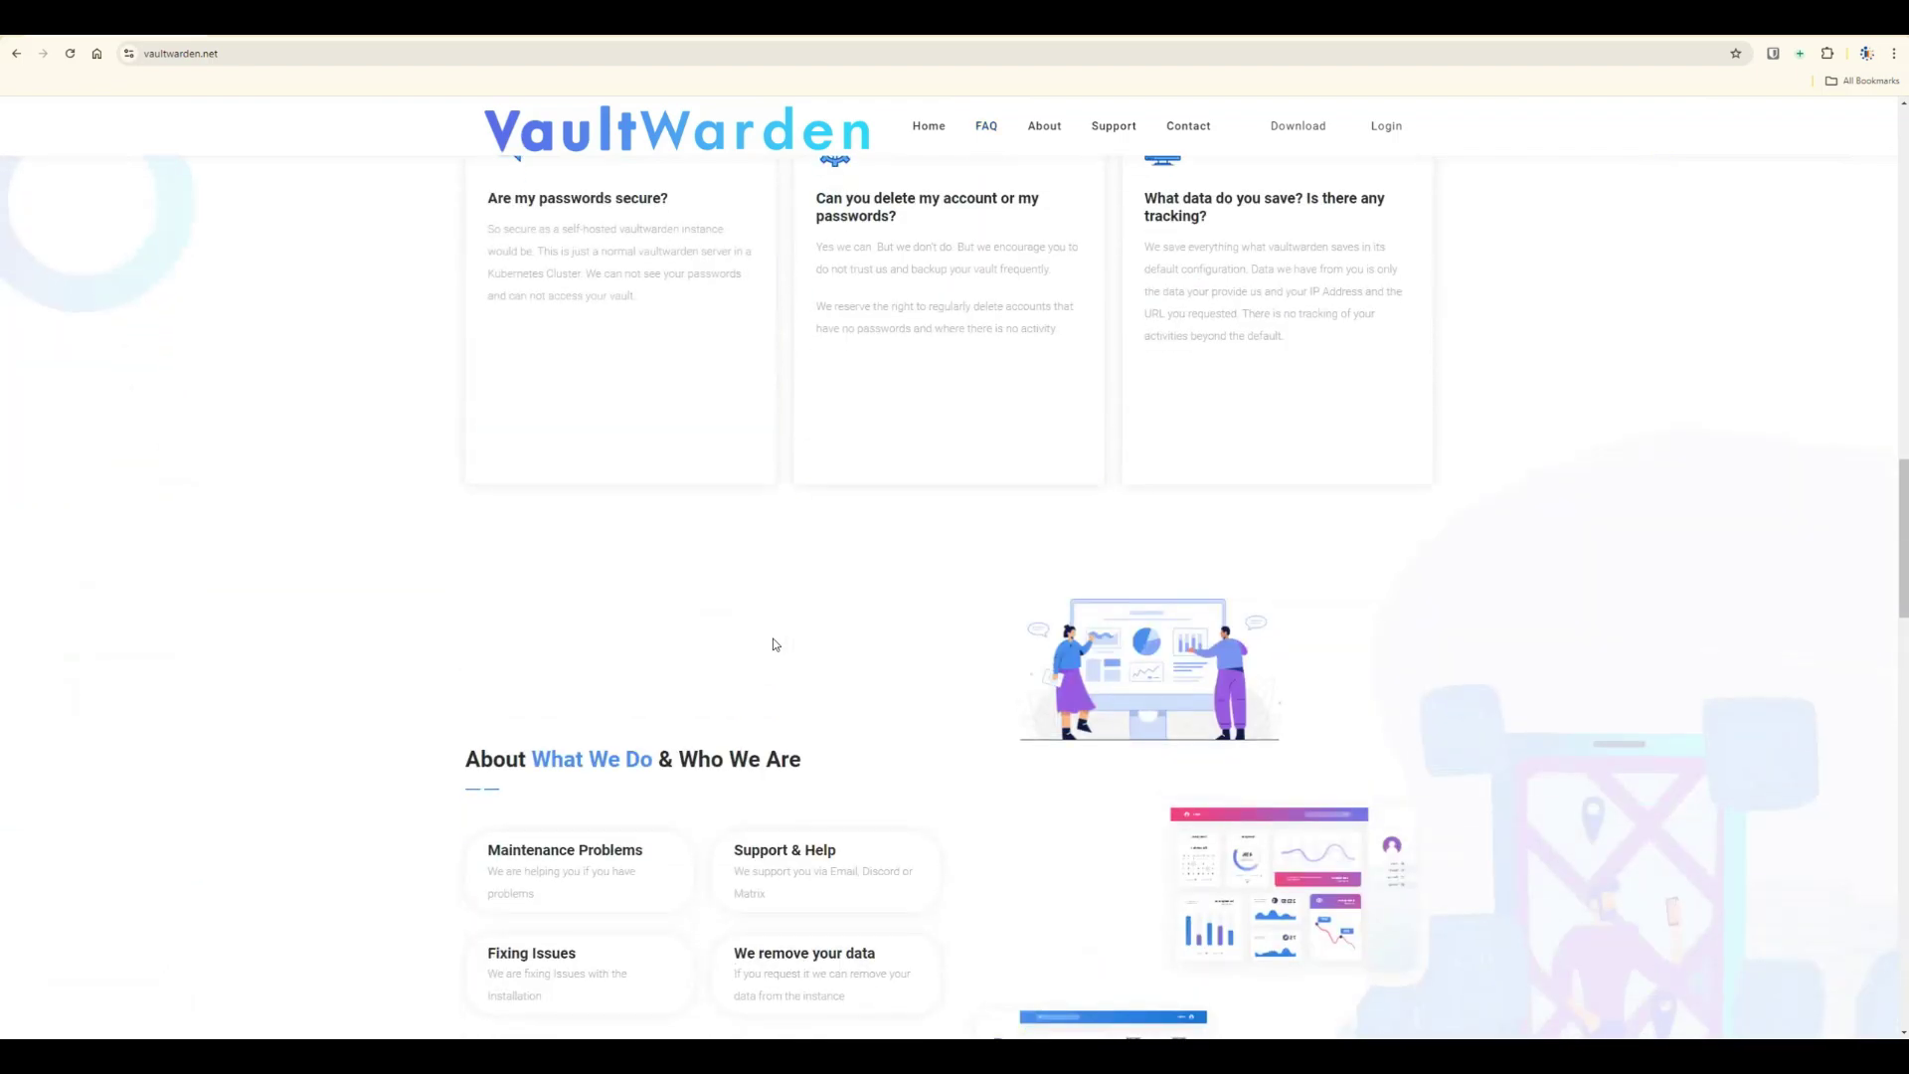
scroll(771, 644, down, 3)
scroll(773, 642, down, 4)
scroll(773, 637, down, 4)
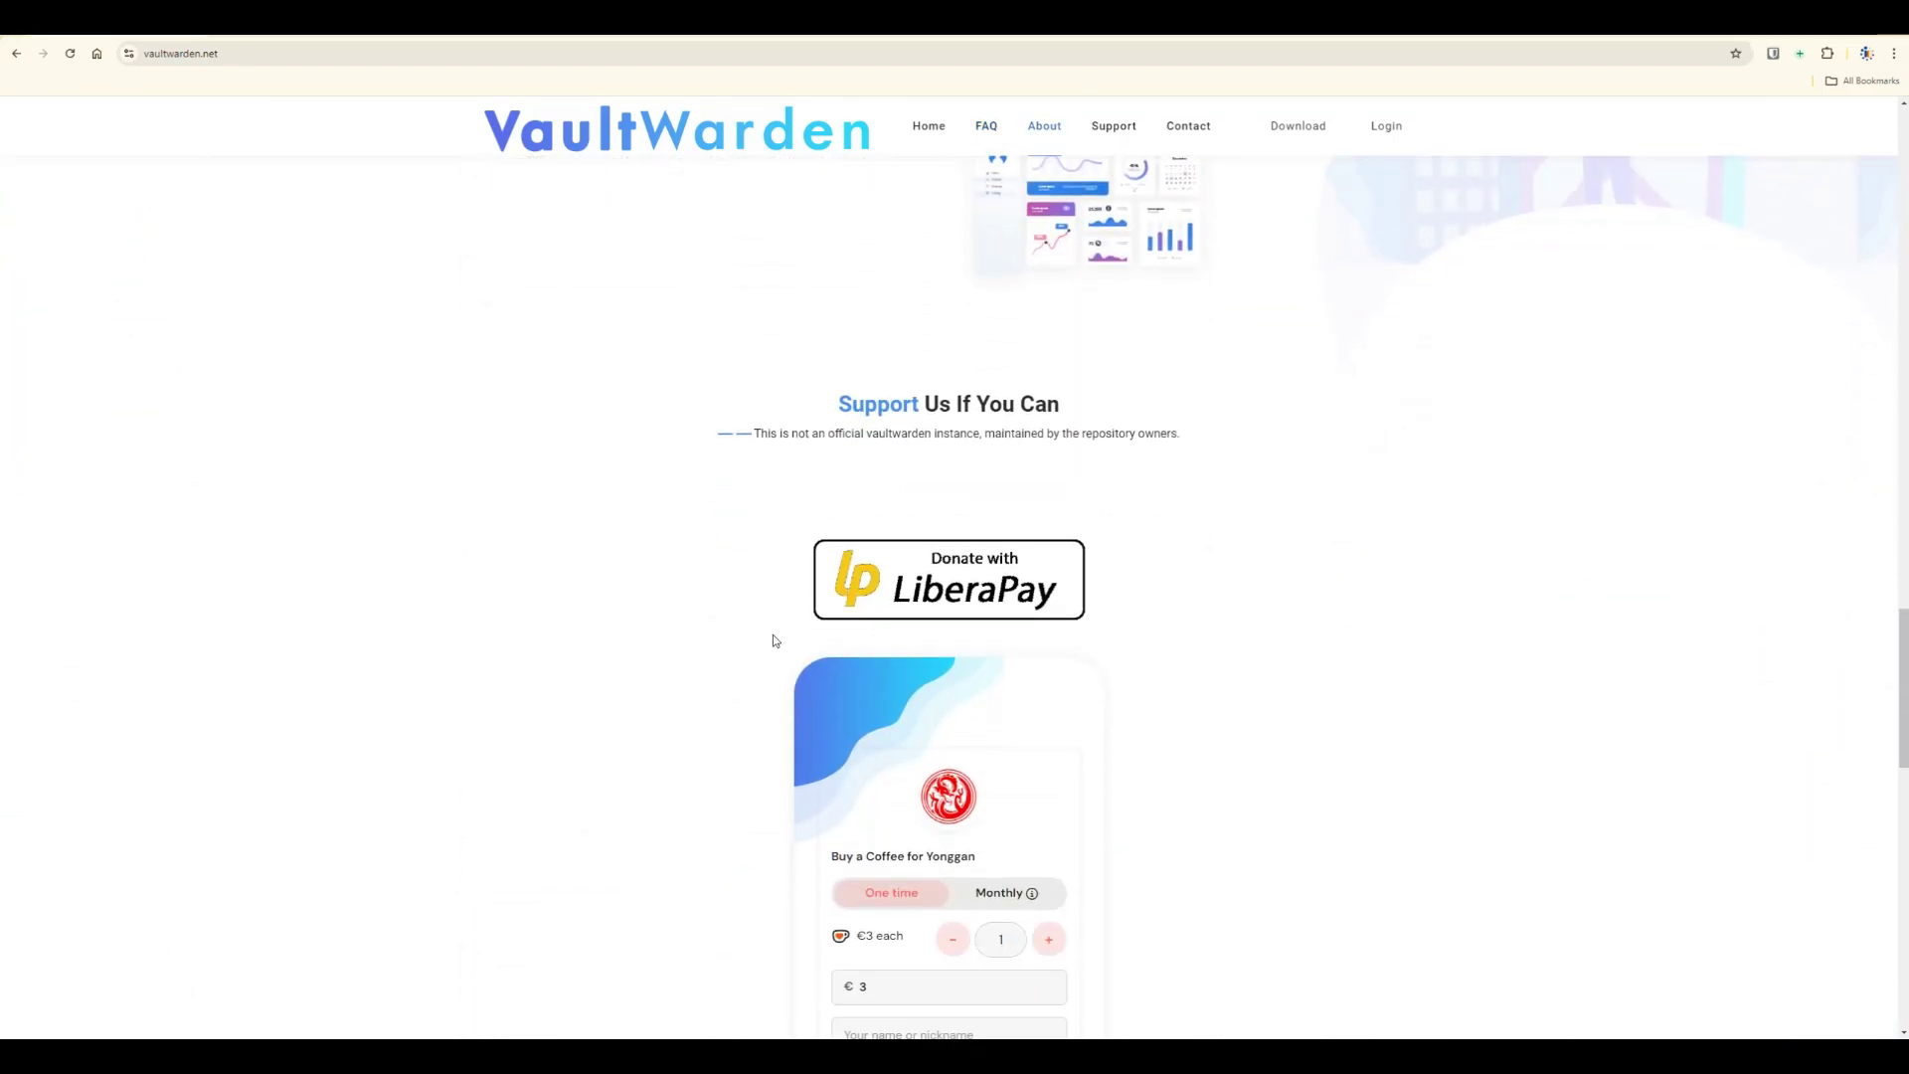
scroll(773, 633, down, 3)
scroll(773, 638, down, 3)
scroll(772, 638, down, 3)
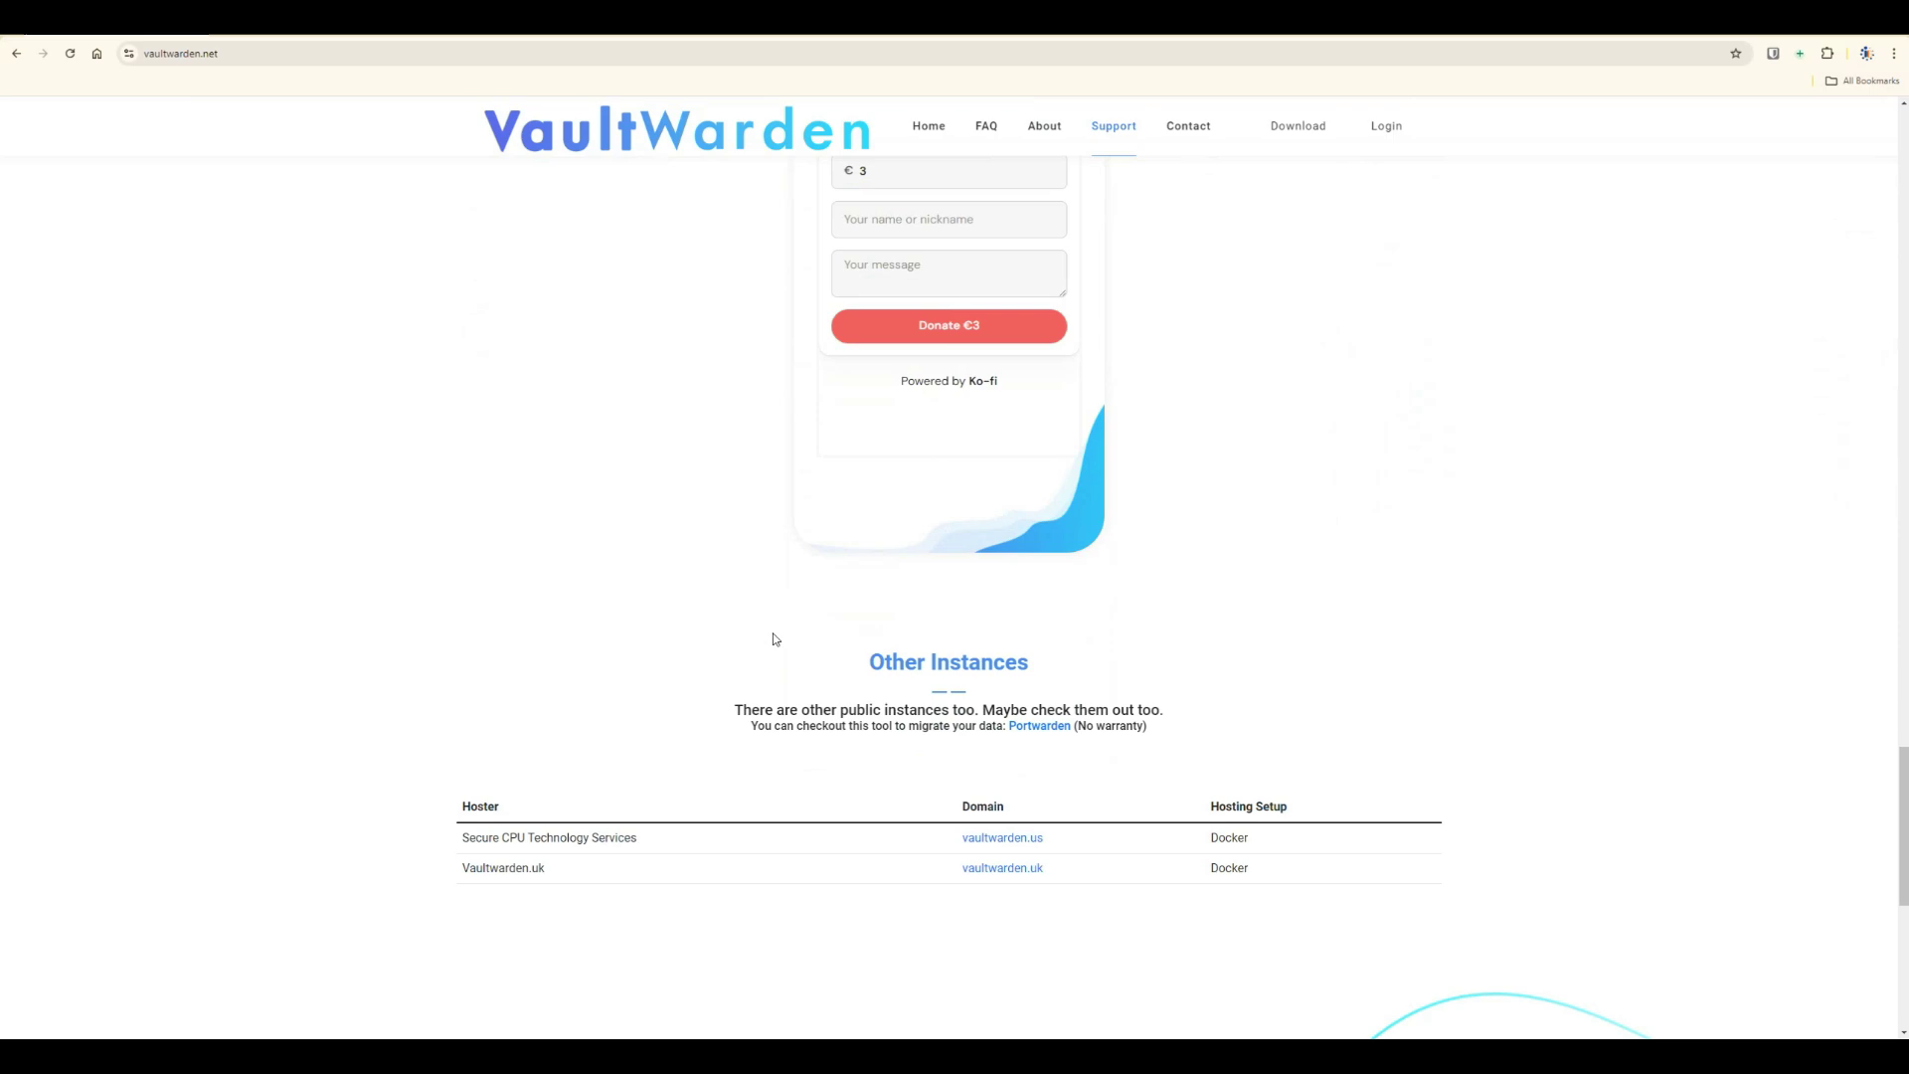
scroll(772, 639, down, 4)
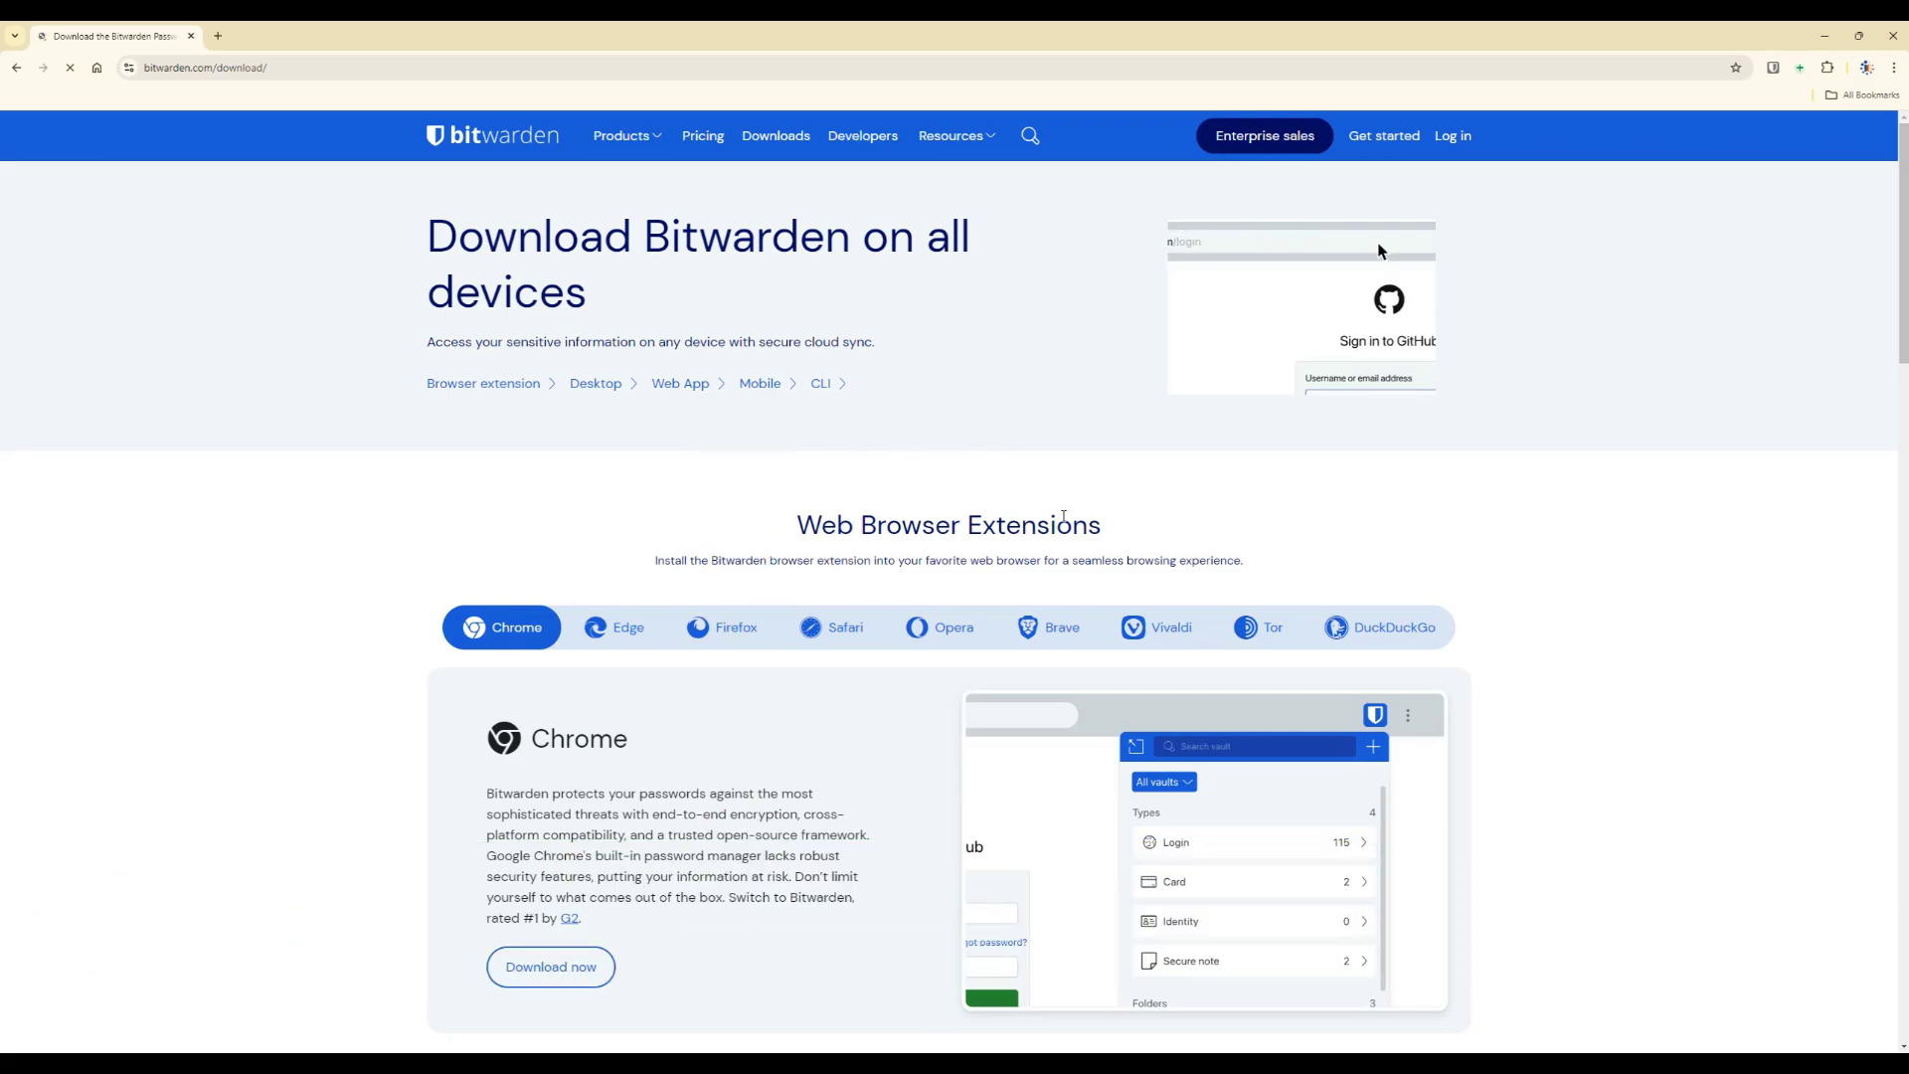
scroll(895, 464, down, 2)
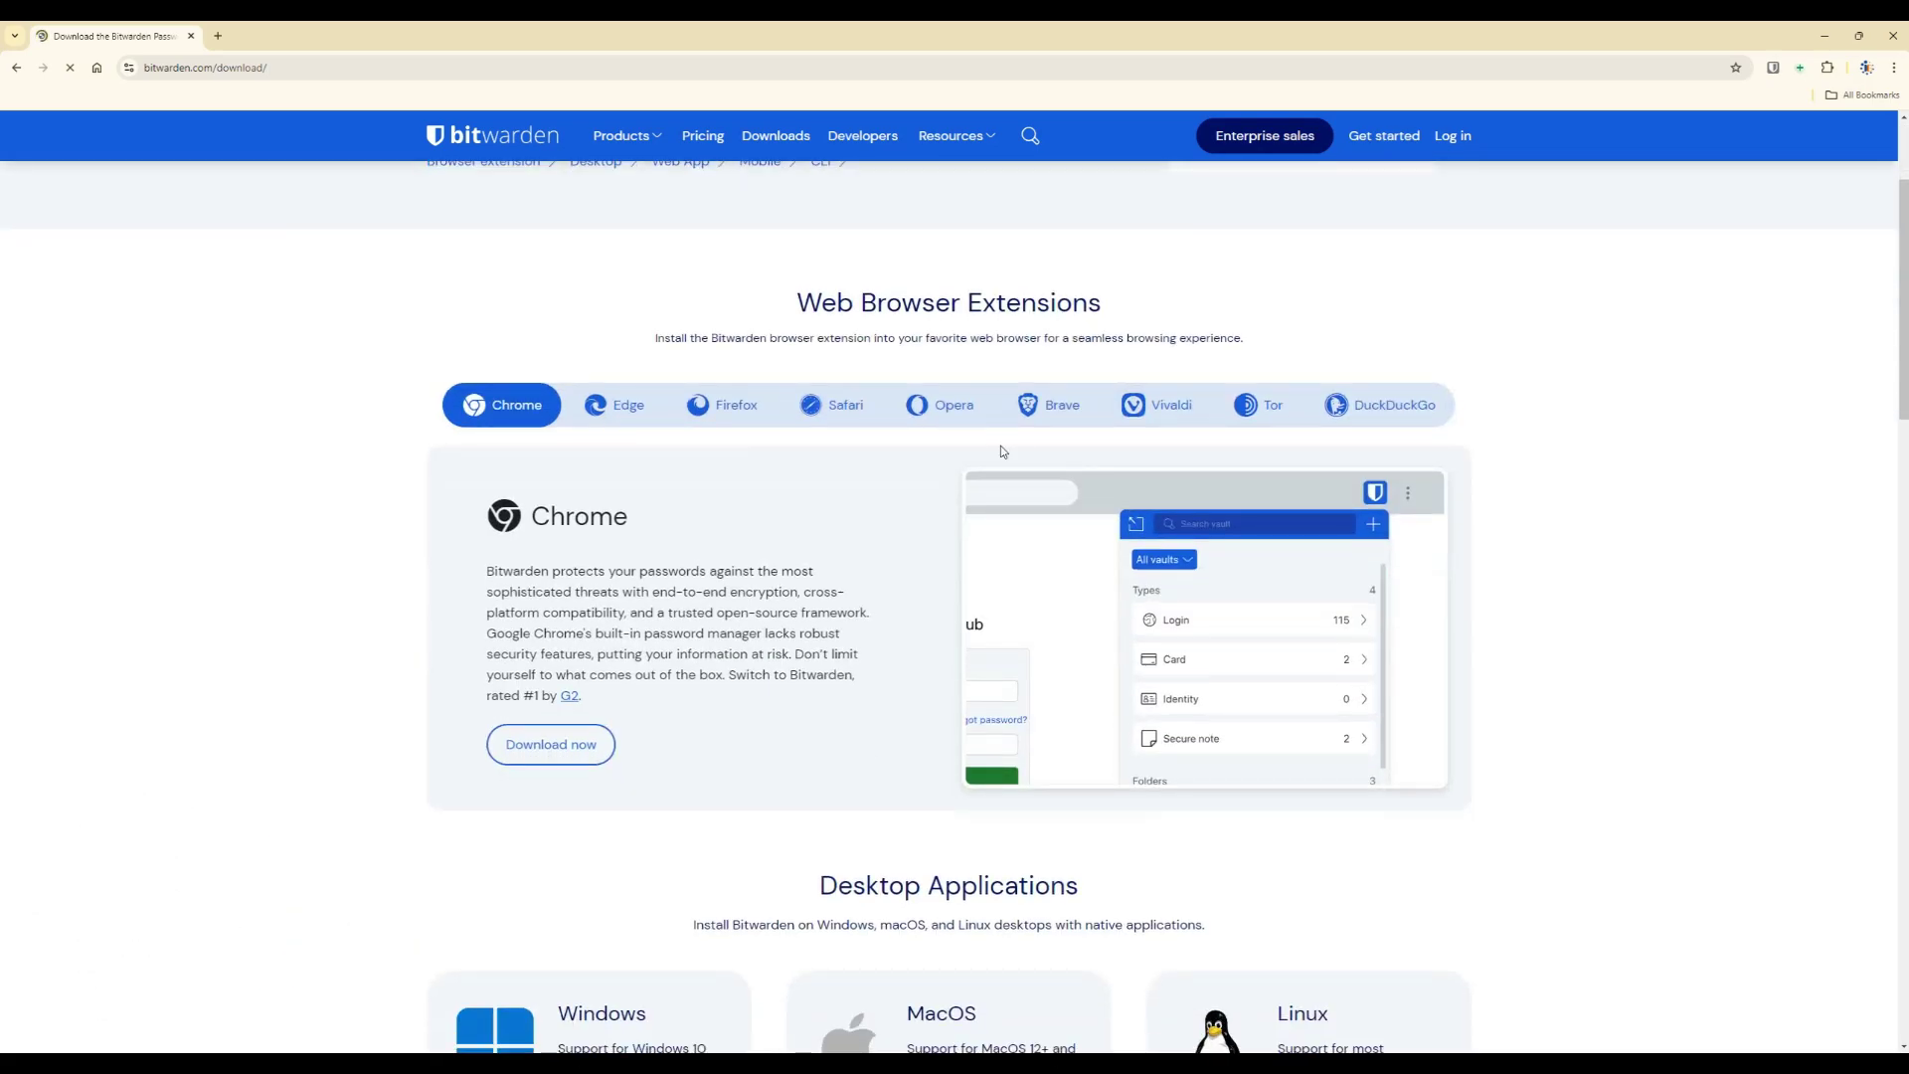
View the browser extension details for each browser, from Edge through Vivaldi to DuckDuckGo.
click(629, 410)
click(732, 361)
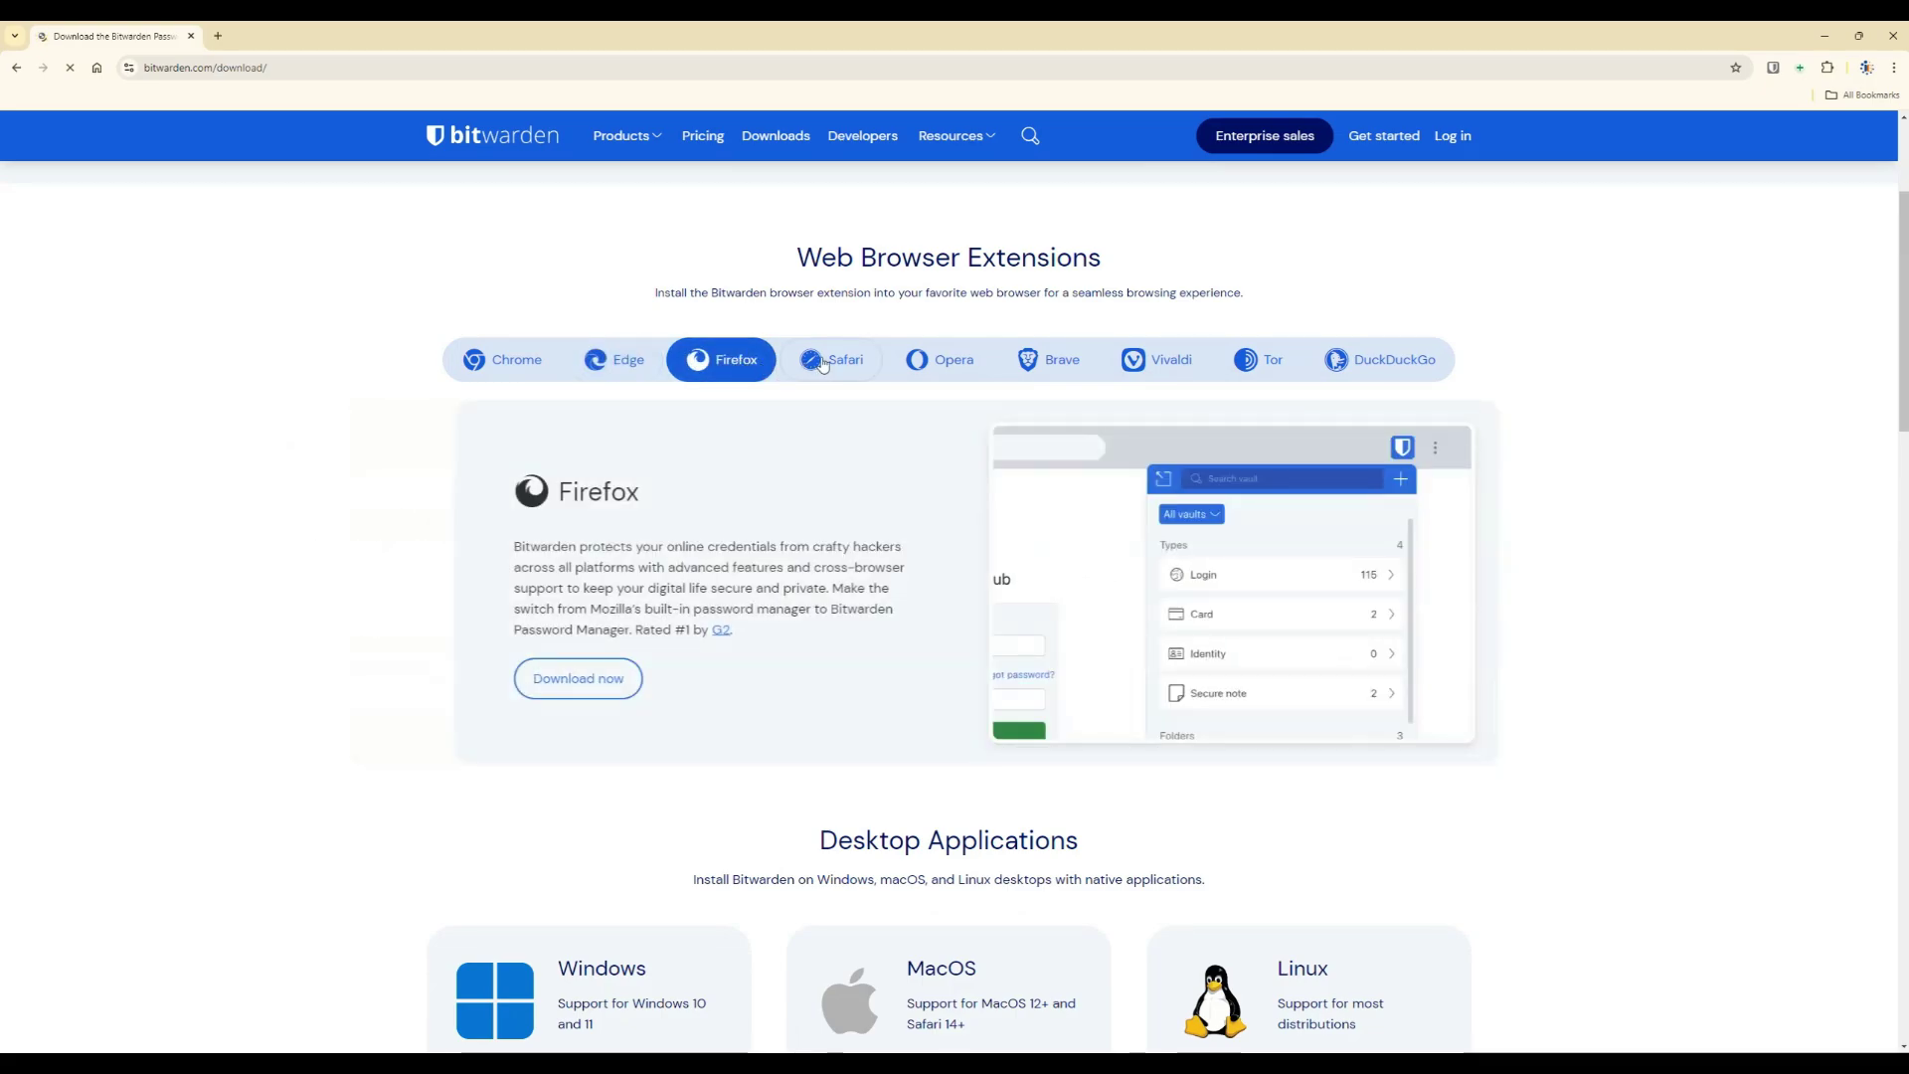
click(834, 359)
click(960, 362)
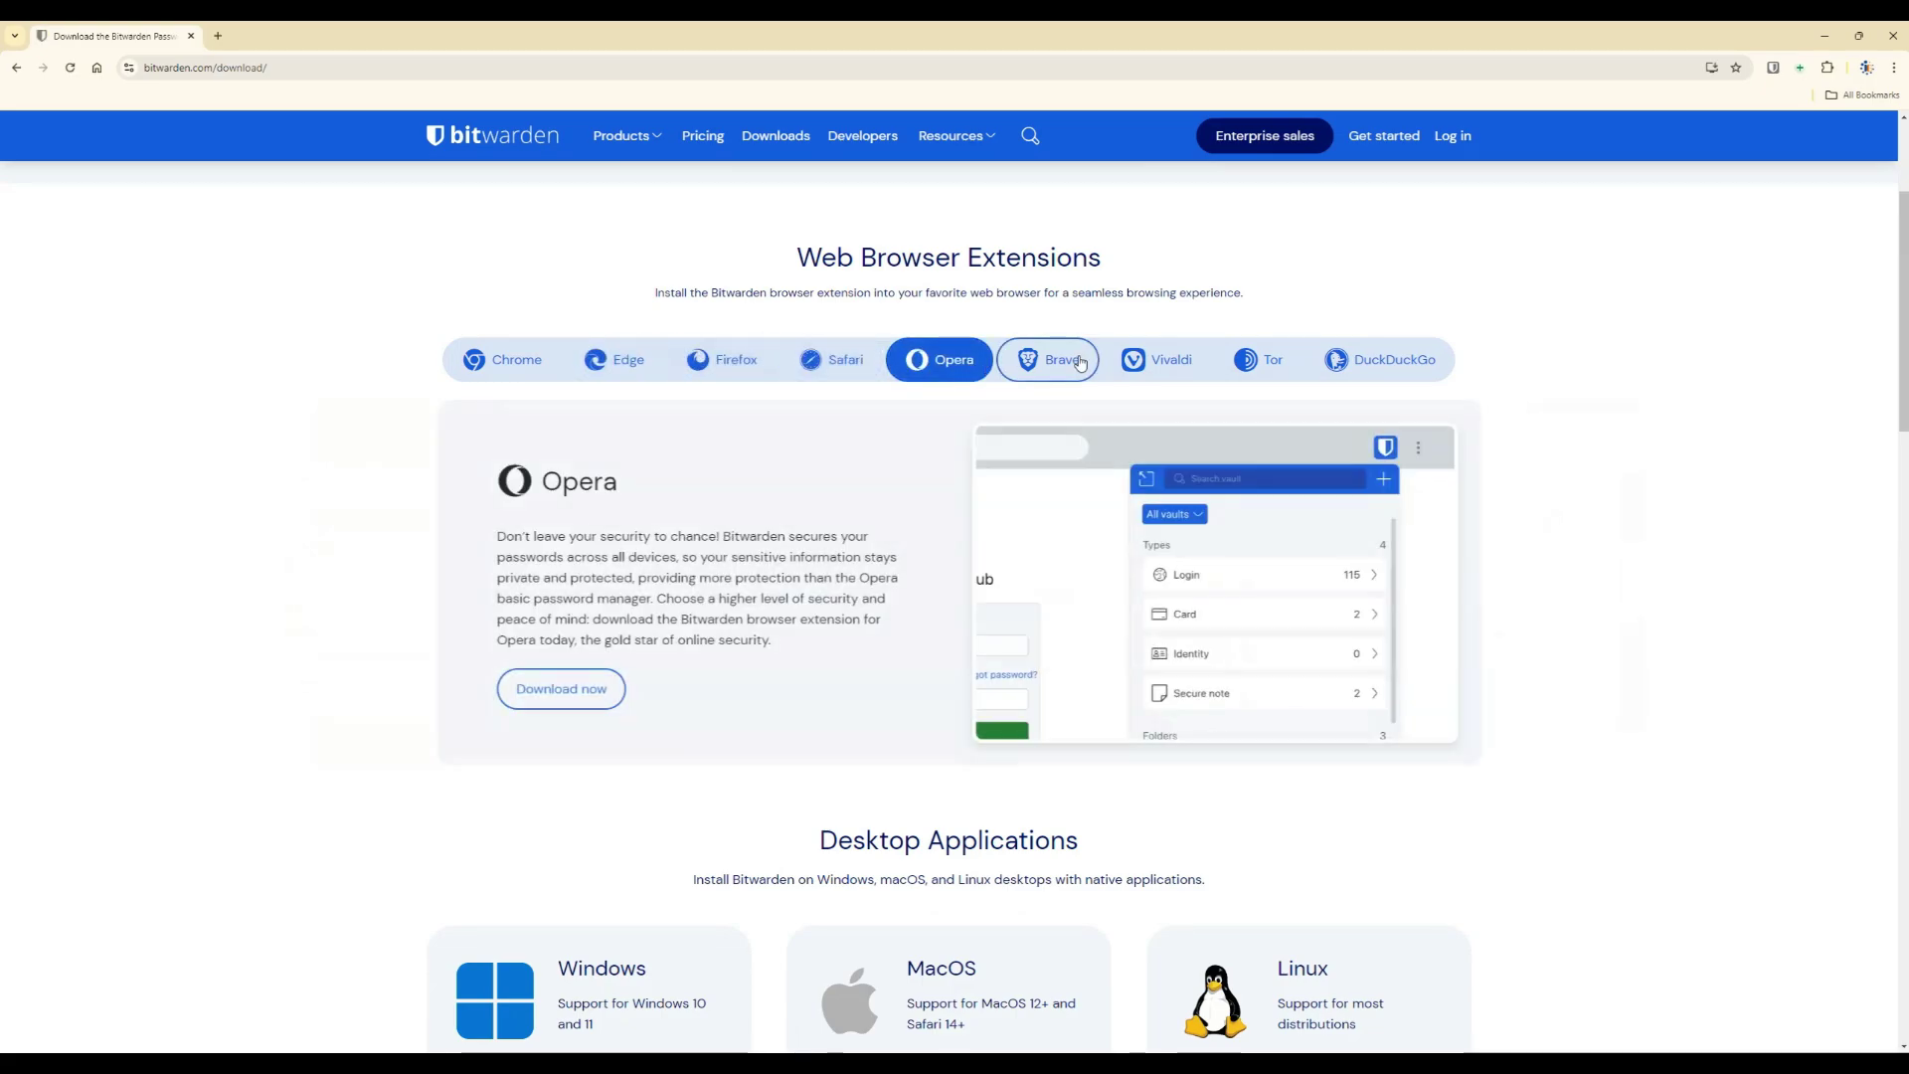
click(1052, 360)
click(1136, 363)
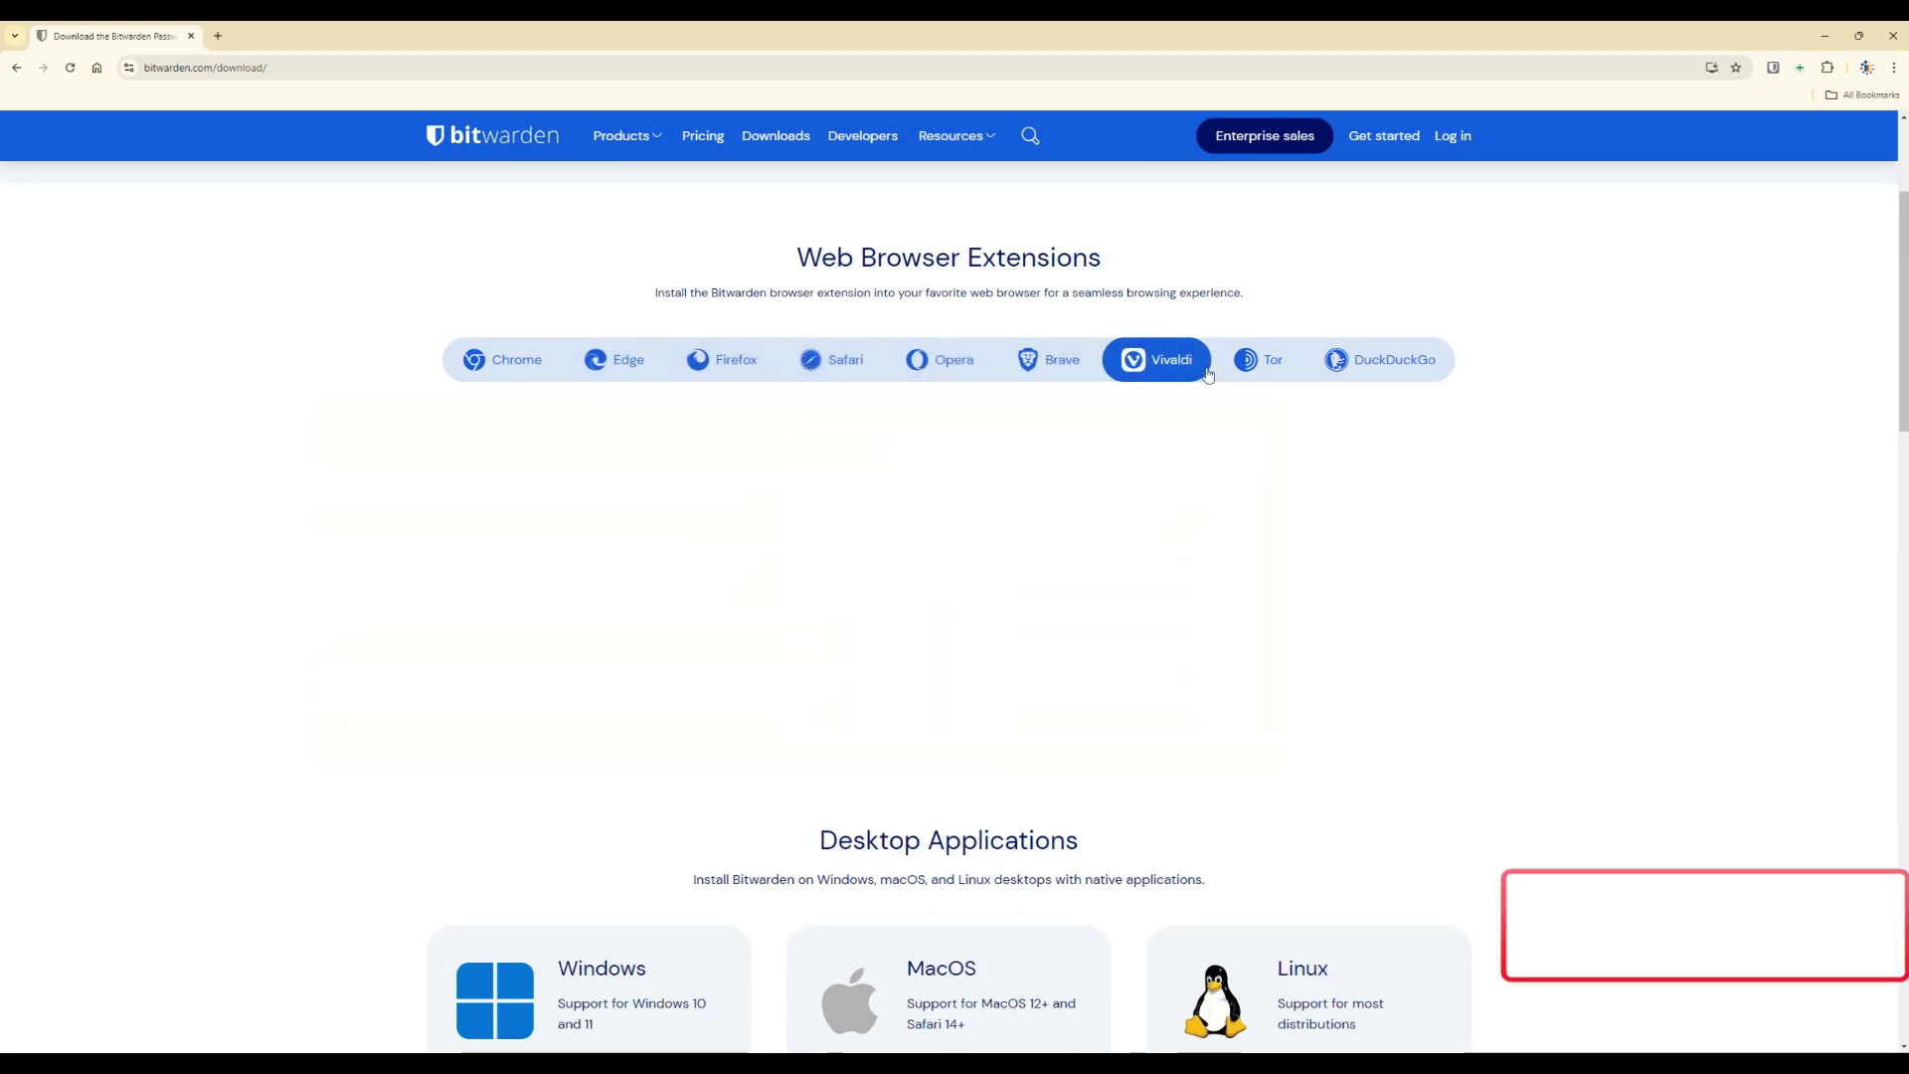
click(1261, 360)
click(1361, 363)
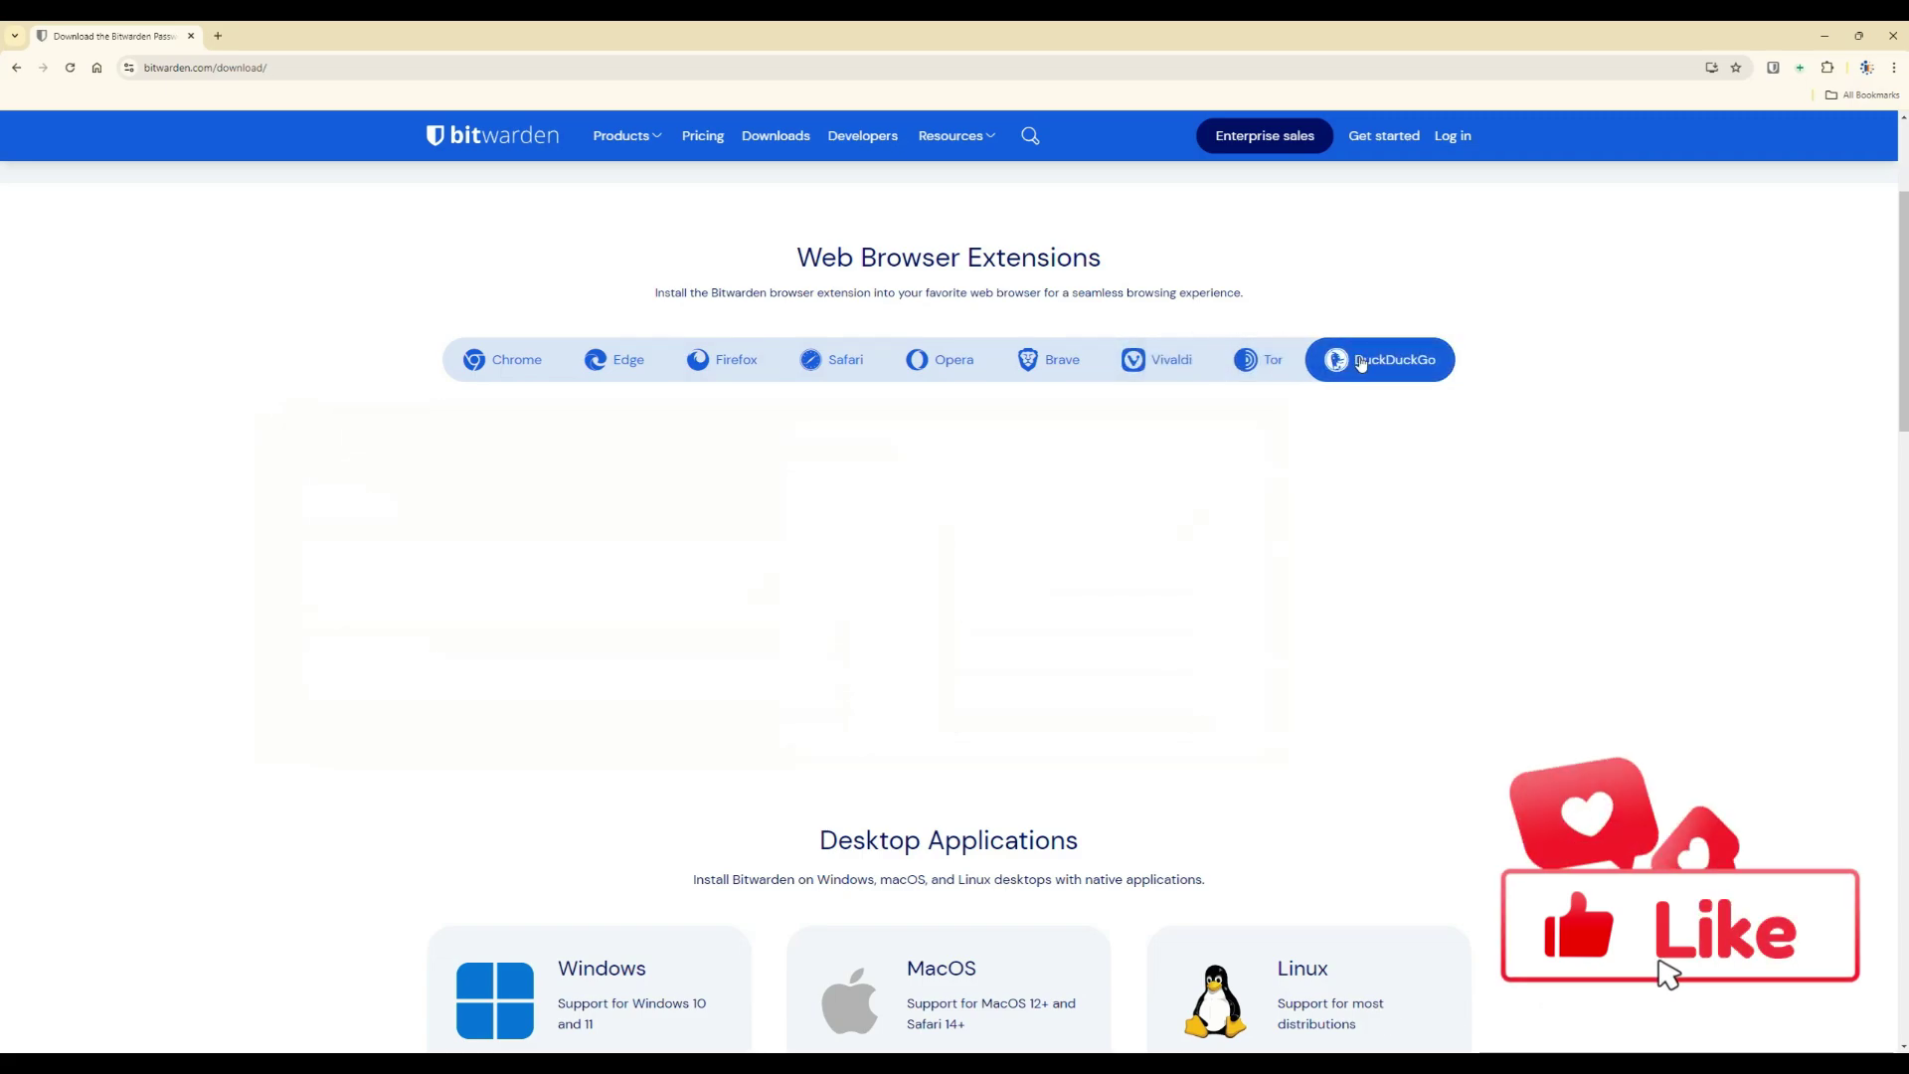
scroll(358, 691, down, 2)
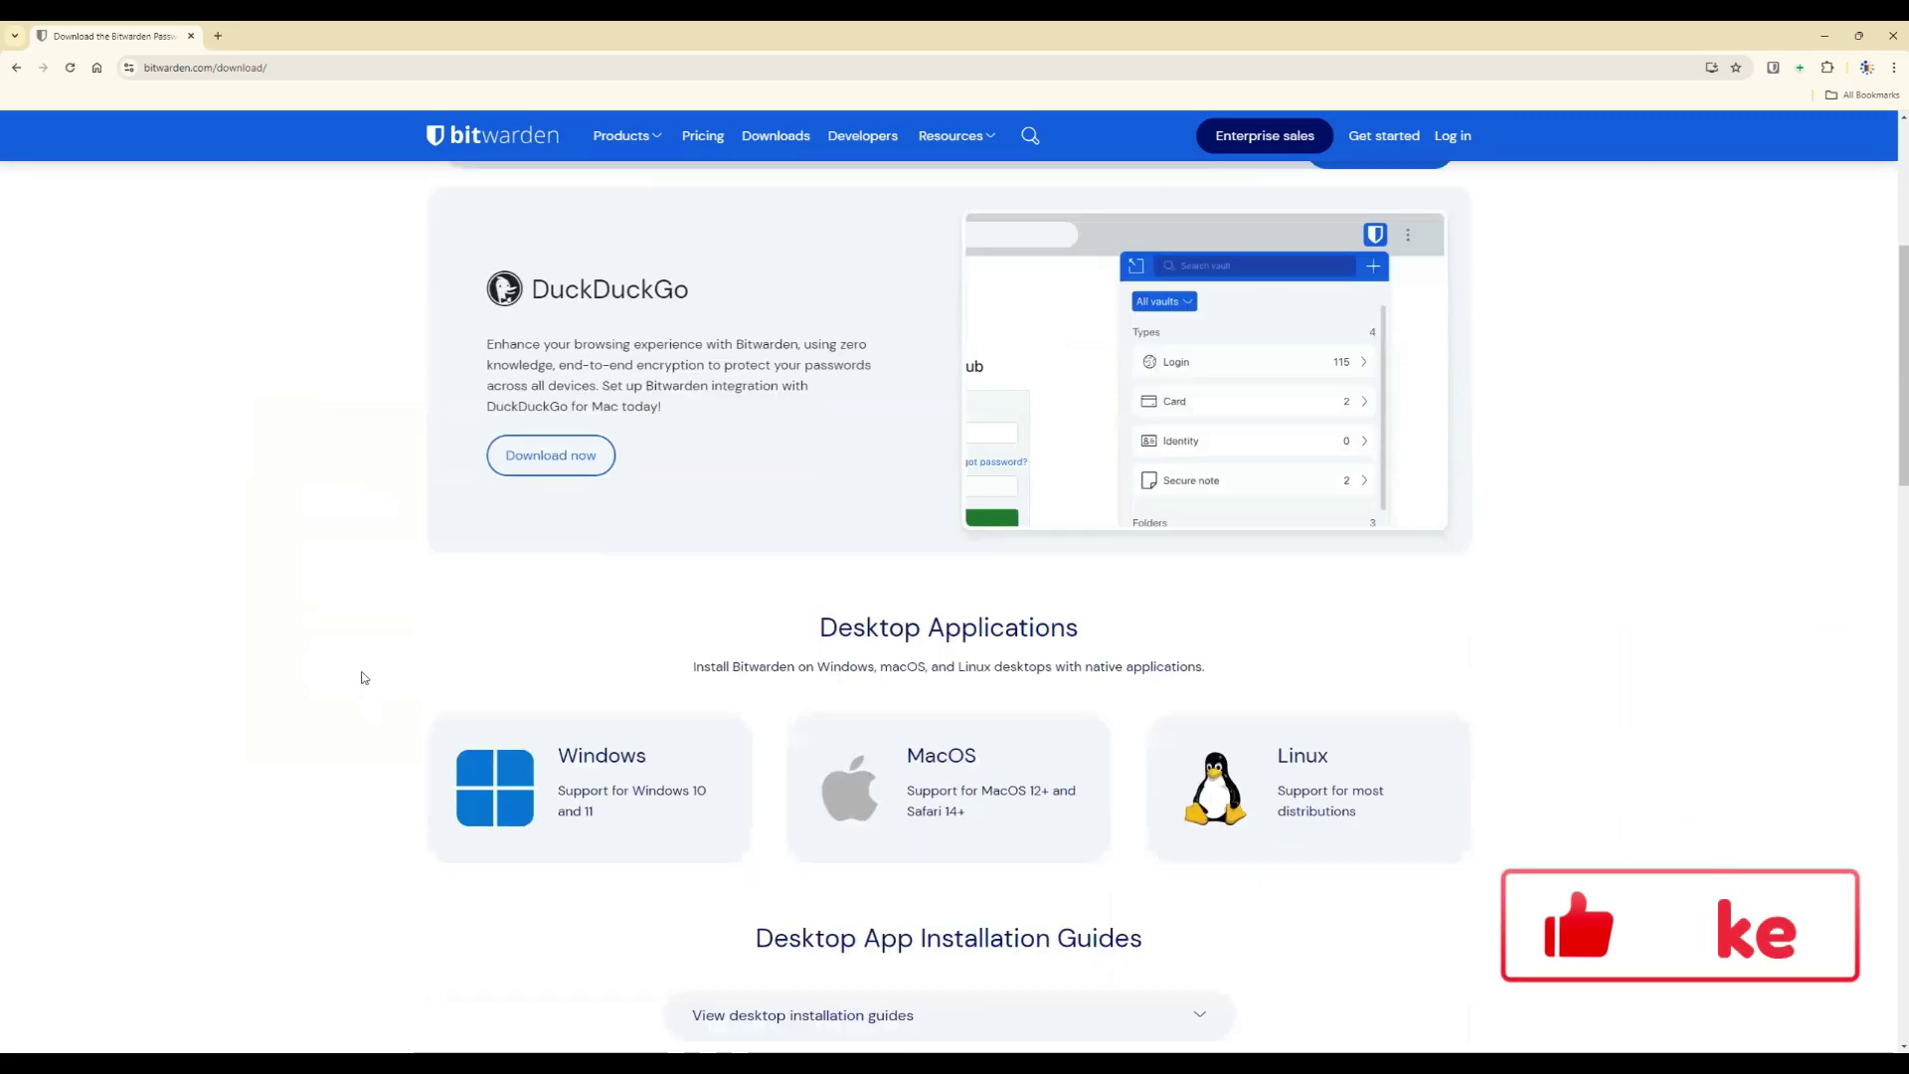
scroll(377, 663, down, 1)
scroll(376, 655, down, 1)
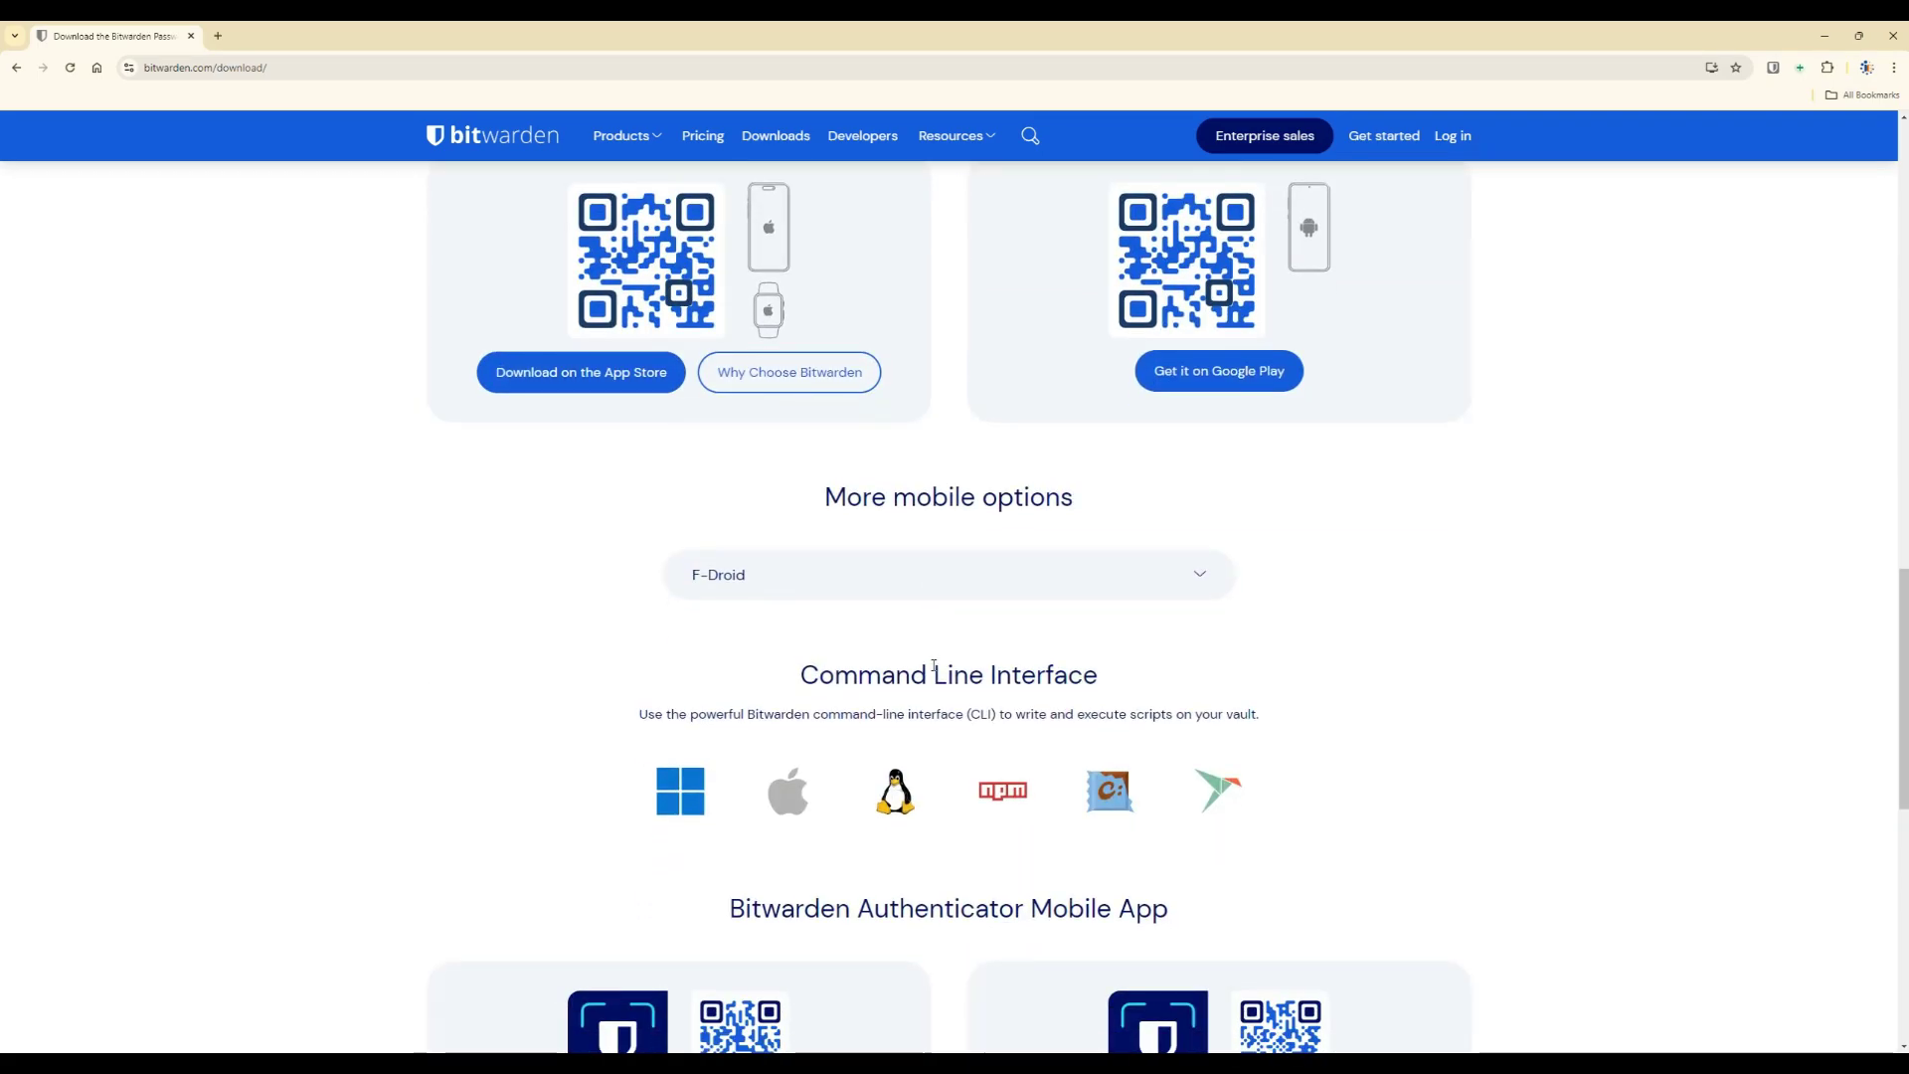
drag(782, 538, 1100, 530)
Expand the F-Droid installation instructions and move on to the Authenticator section.
click(581, 618)
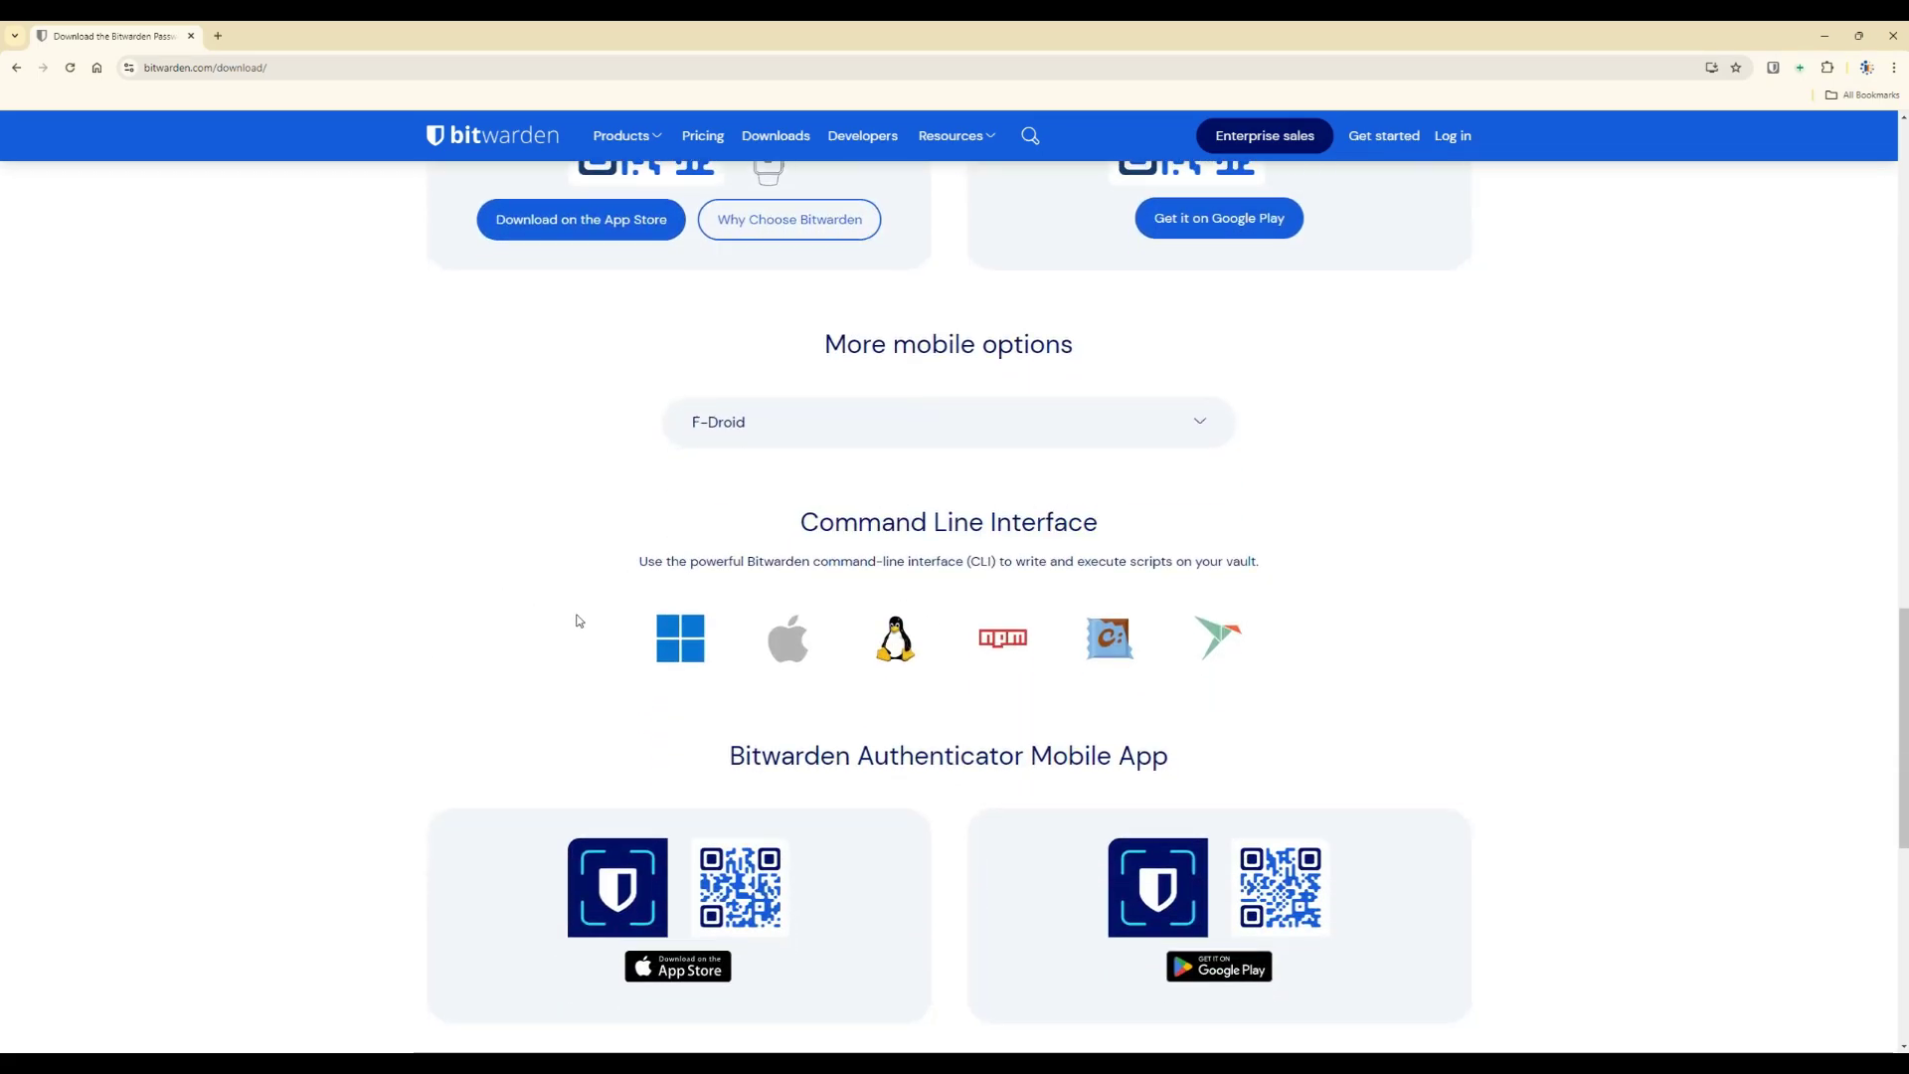
scroll(581, 620, down, 1)
click(777, 351)
scroll(785, 756, down, 3)
scroll(785, 755, down, 5)
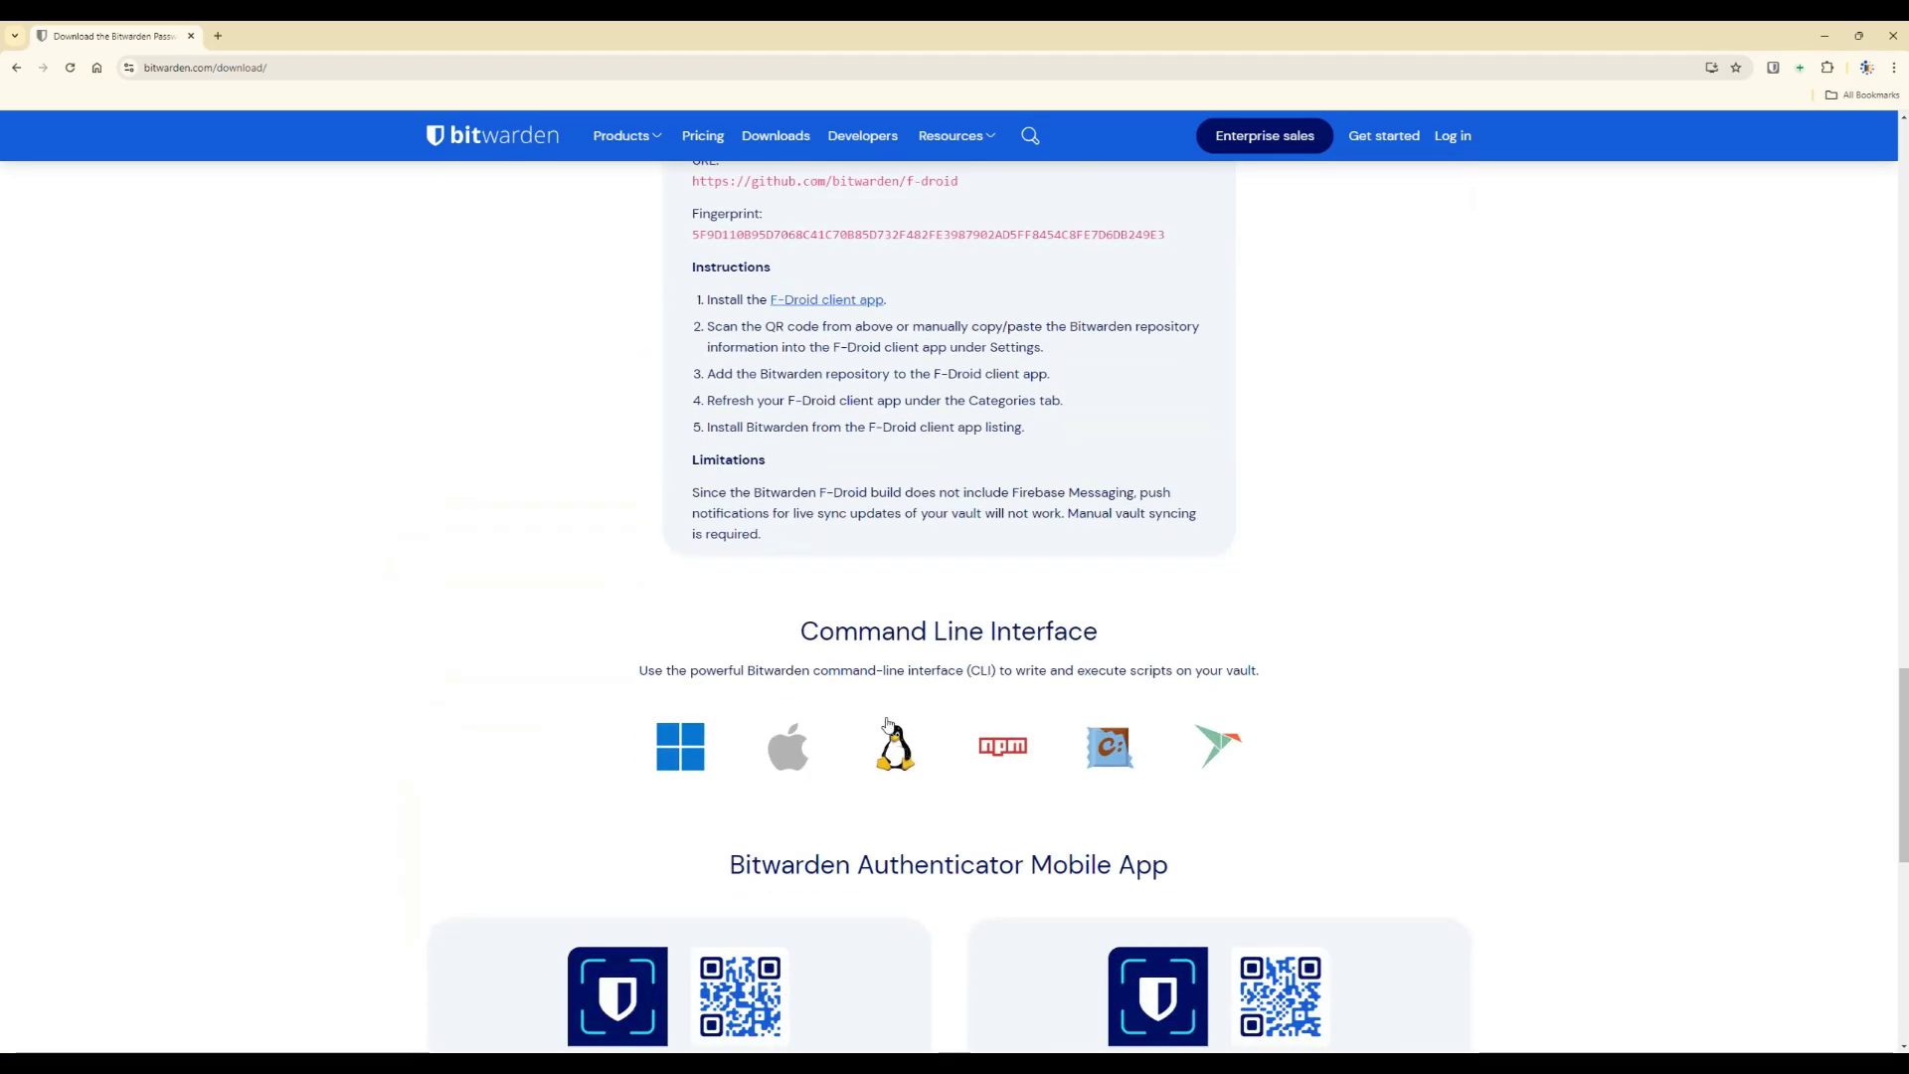
scroll(785, 755, down, 3)
drag(724, 494, 1087, 494)
click(1114, 522)
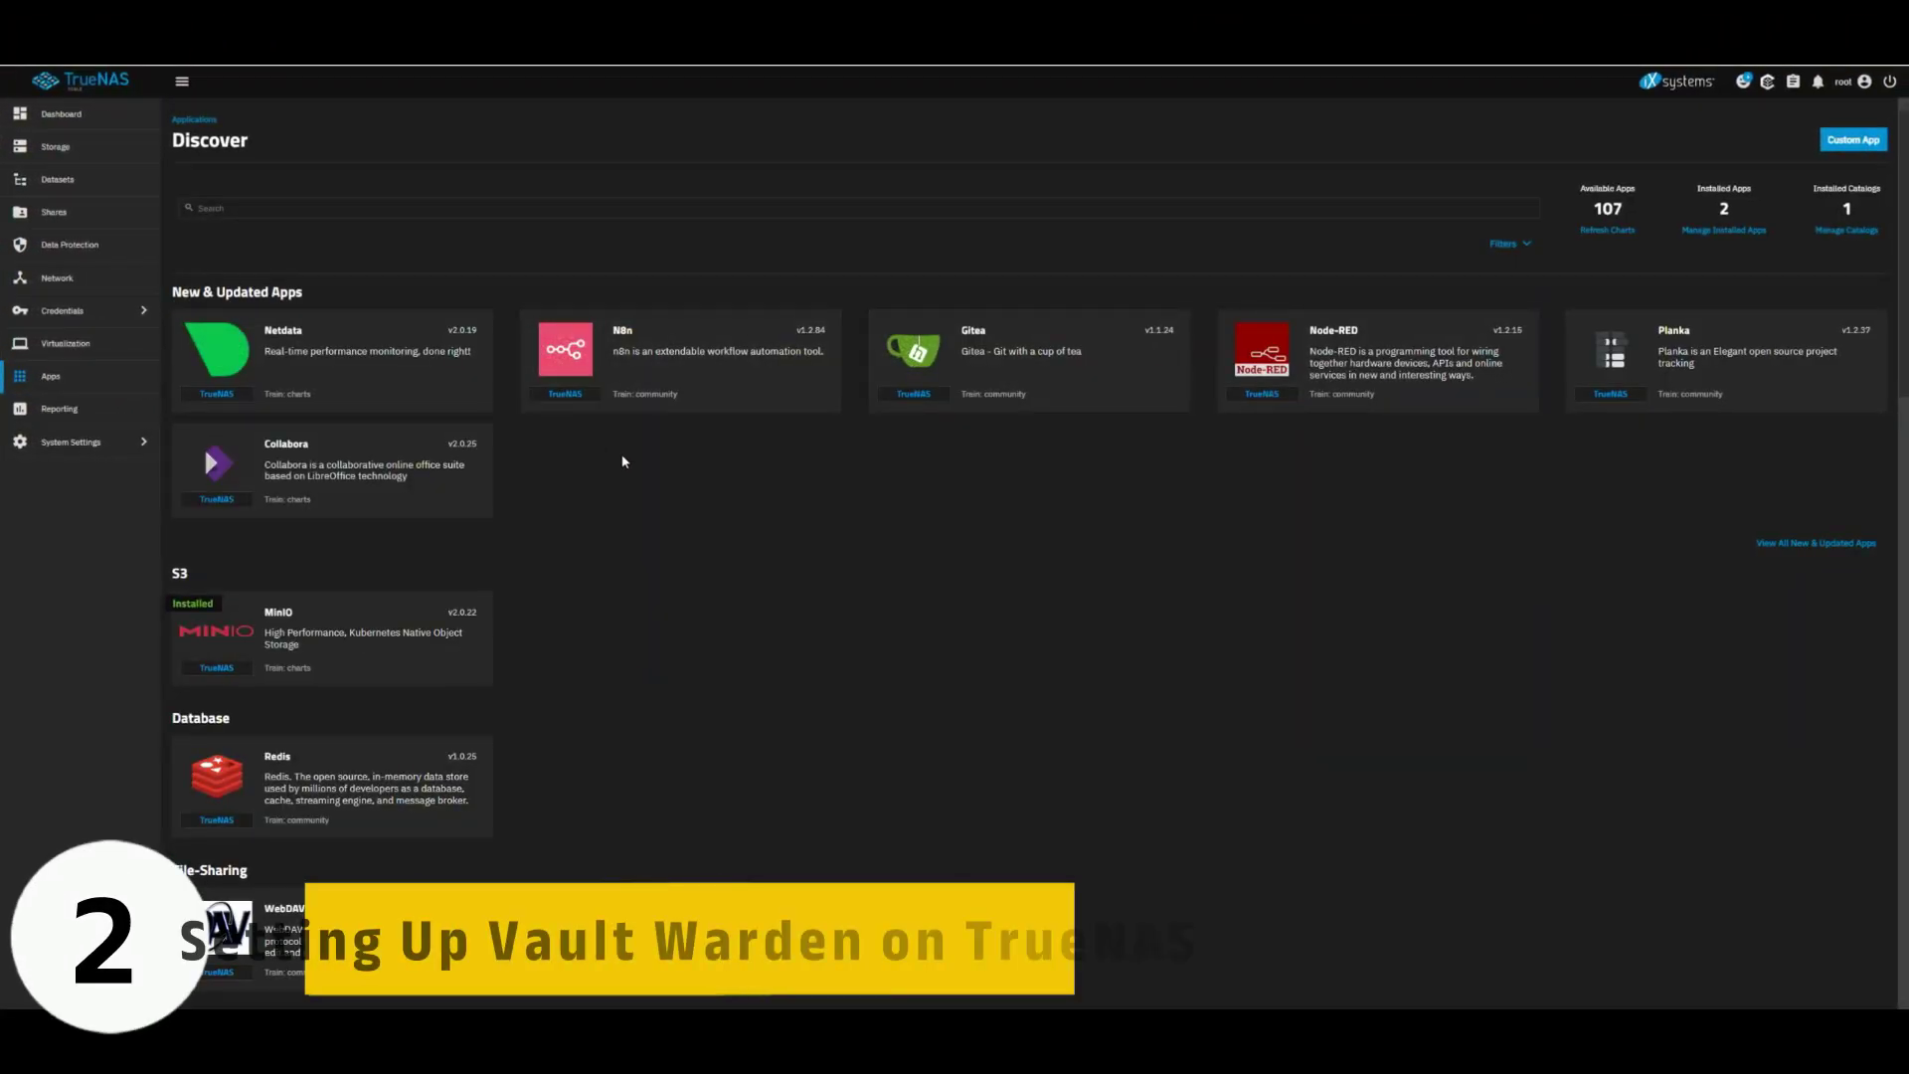
Find Vaultwarden in the app catalogue and start its installation.
click(333, 210)
text(Bitw)
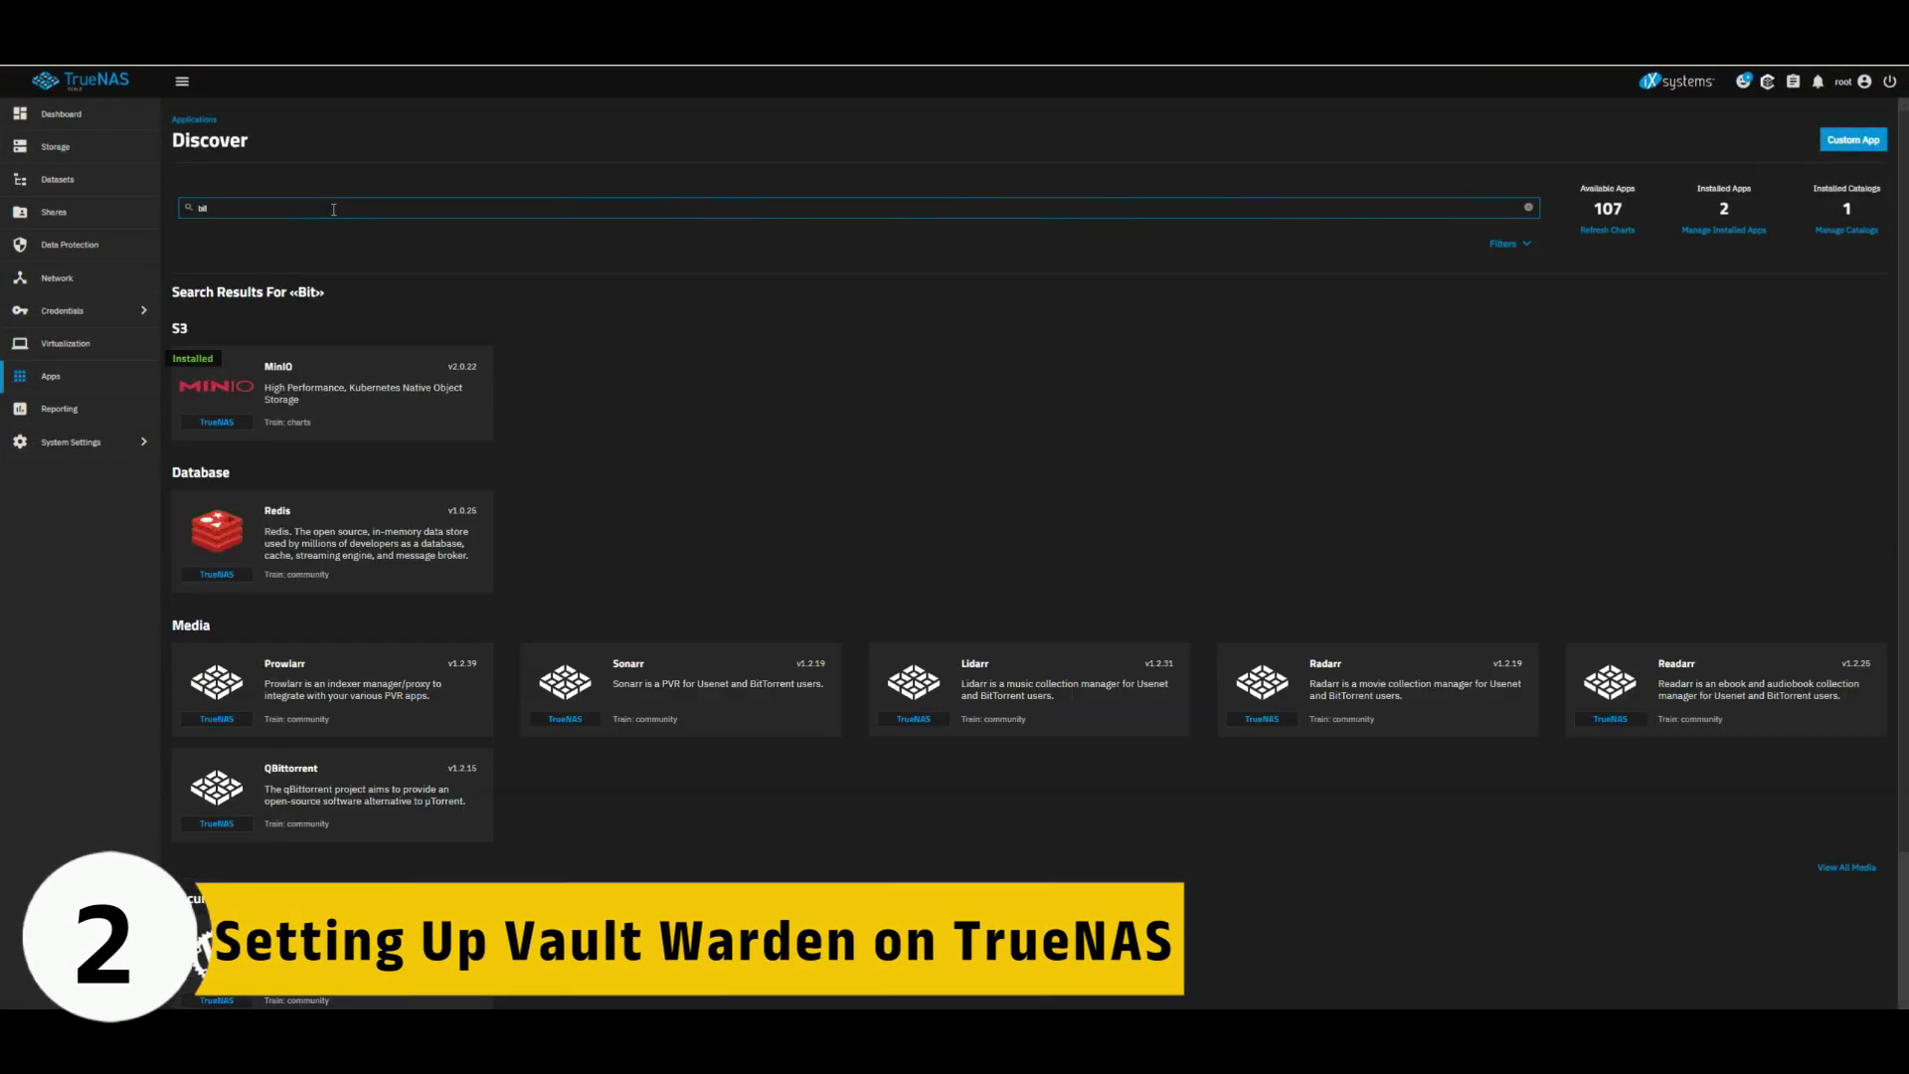
click(448, 403)
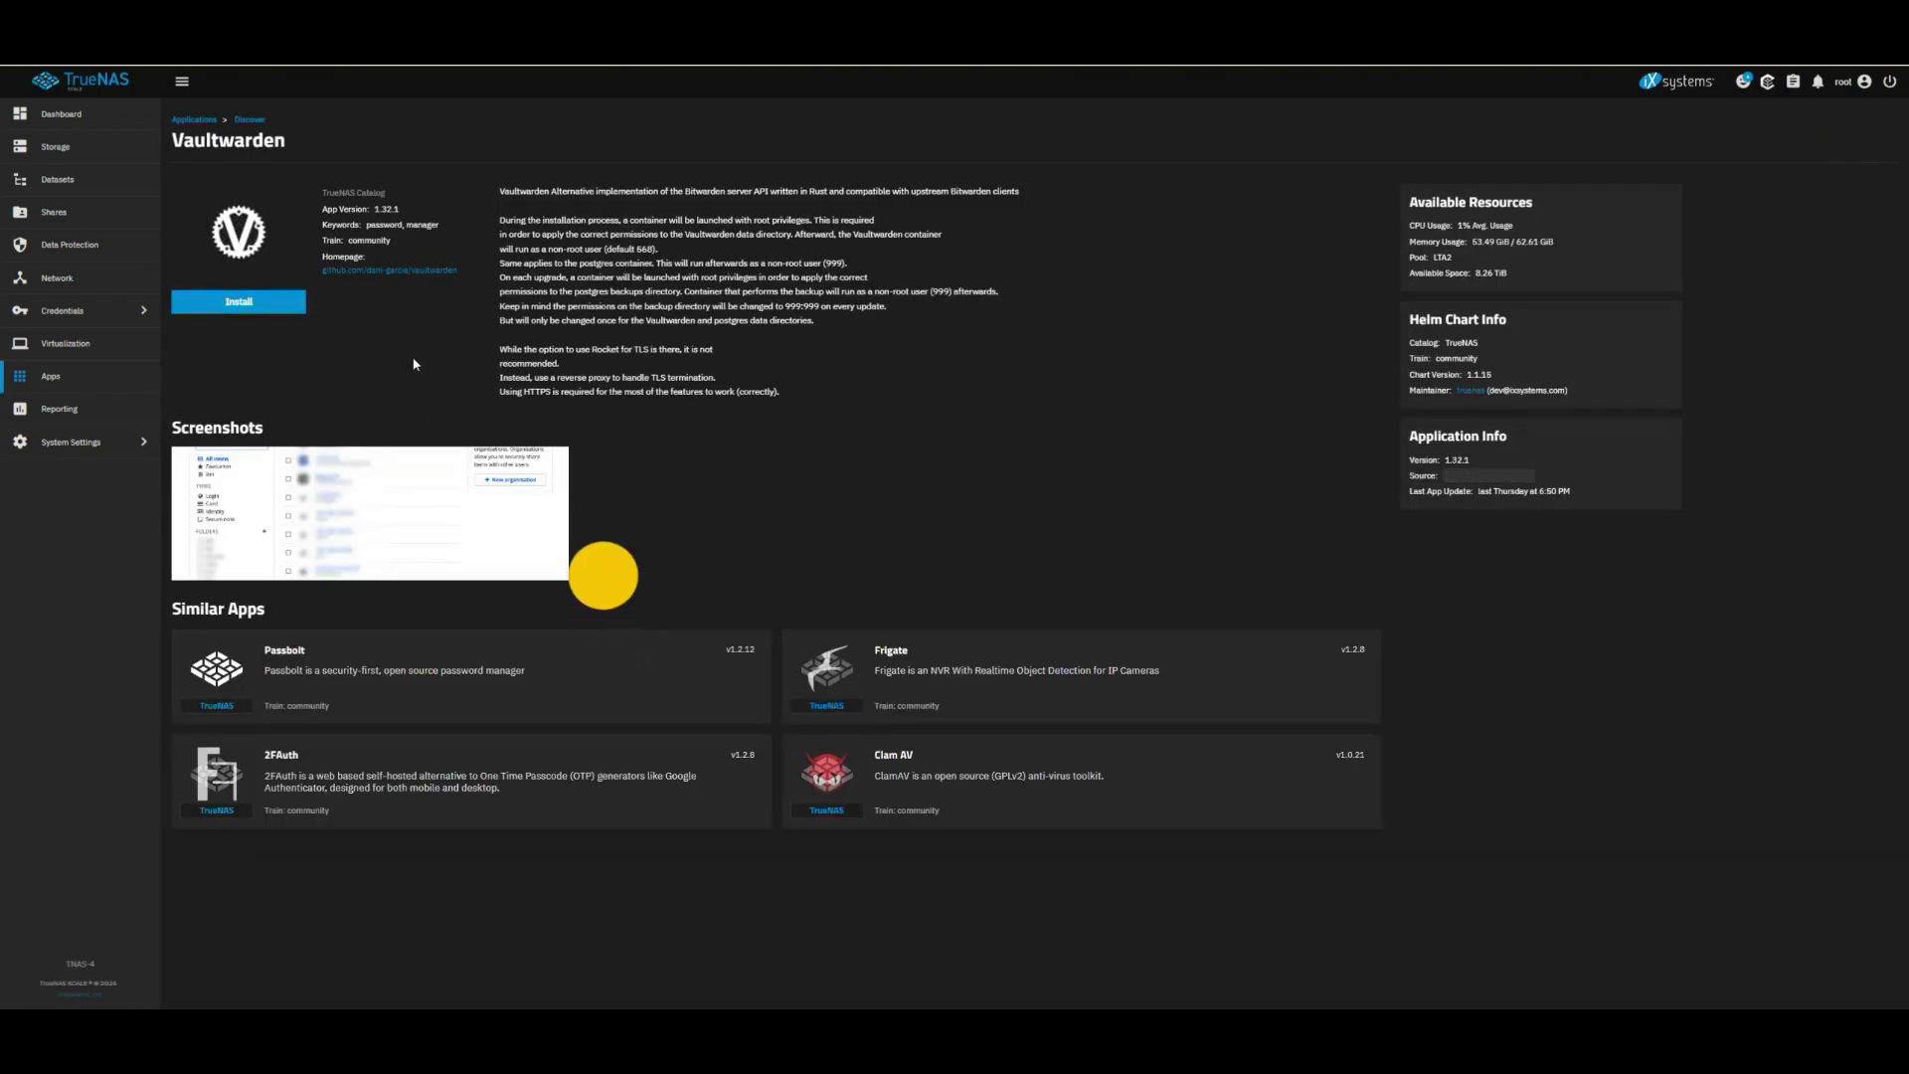
click(266, 304)
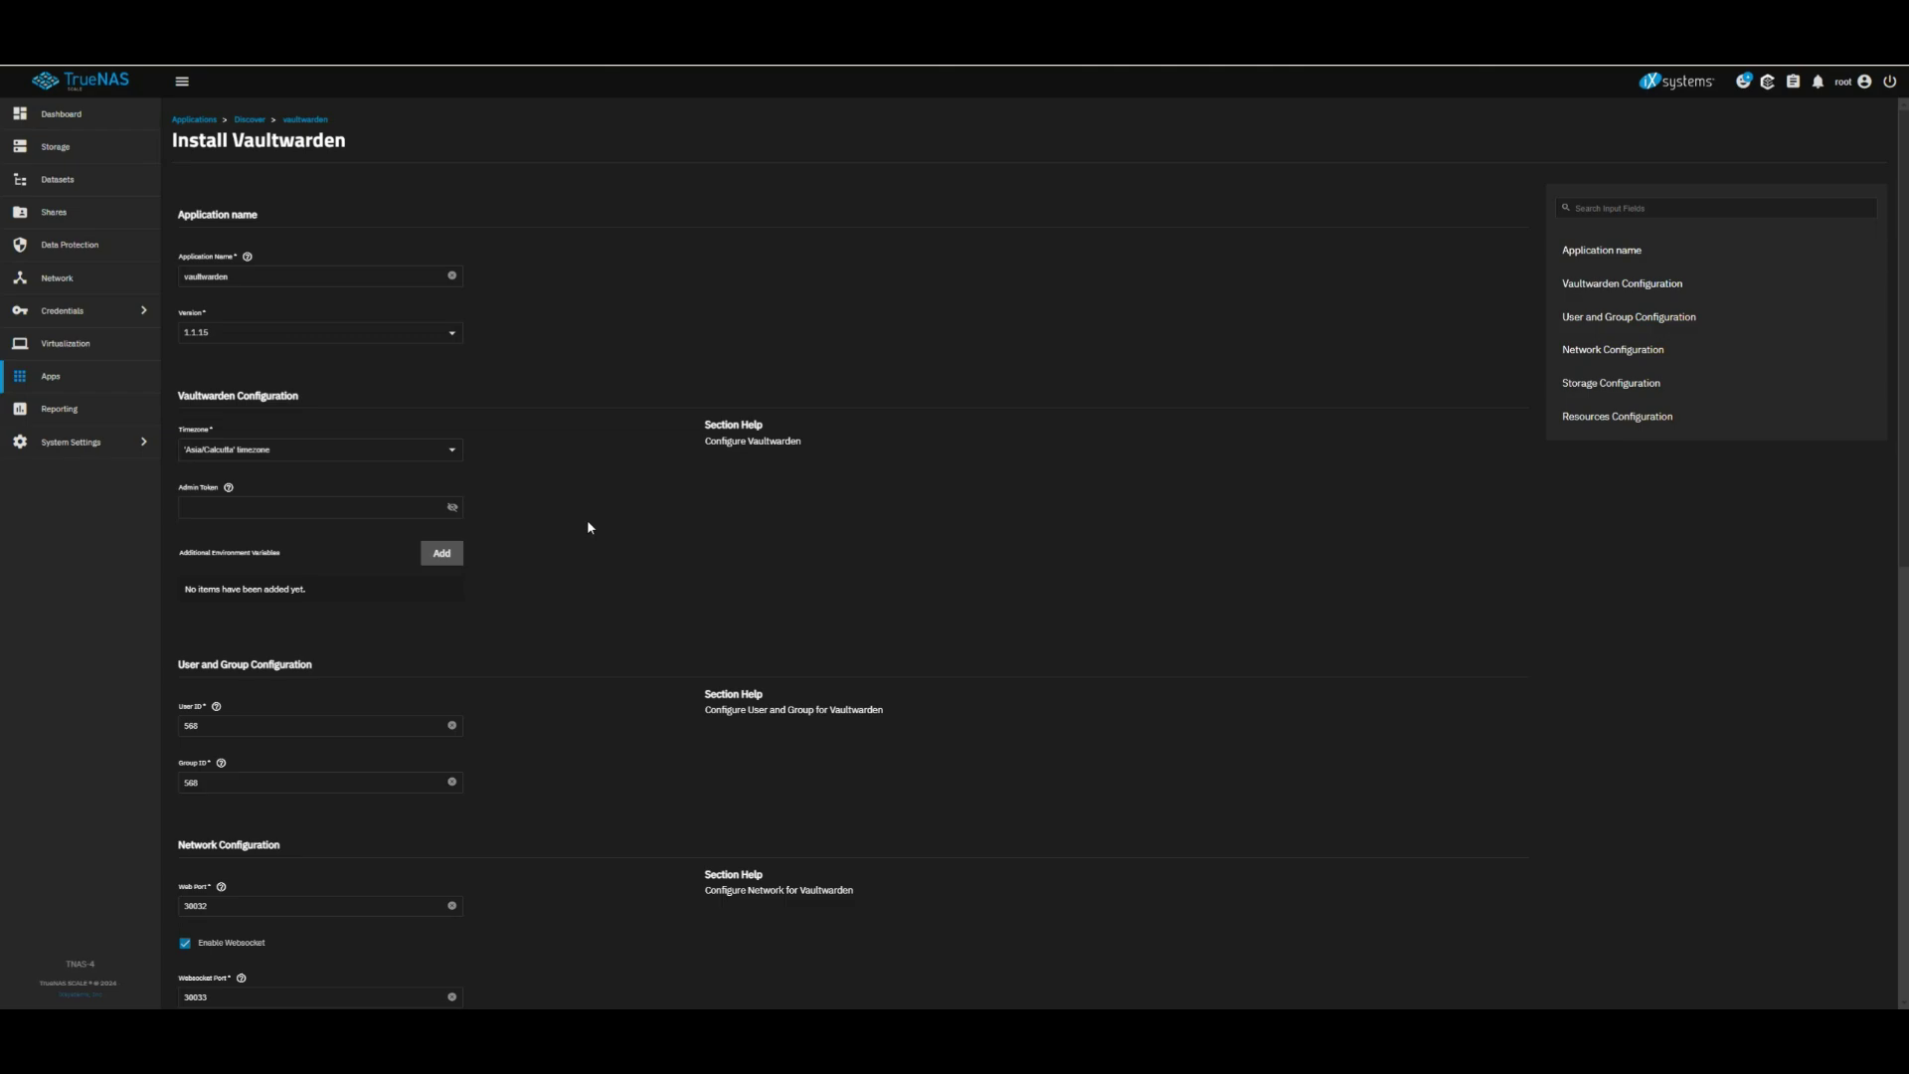
Edit the app name, enter the admin token and choose the truenas_default certificate.
click(224, 277)
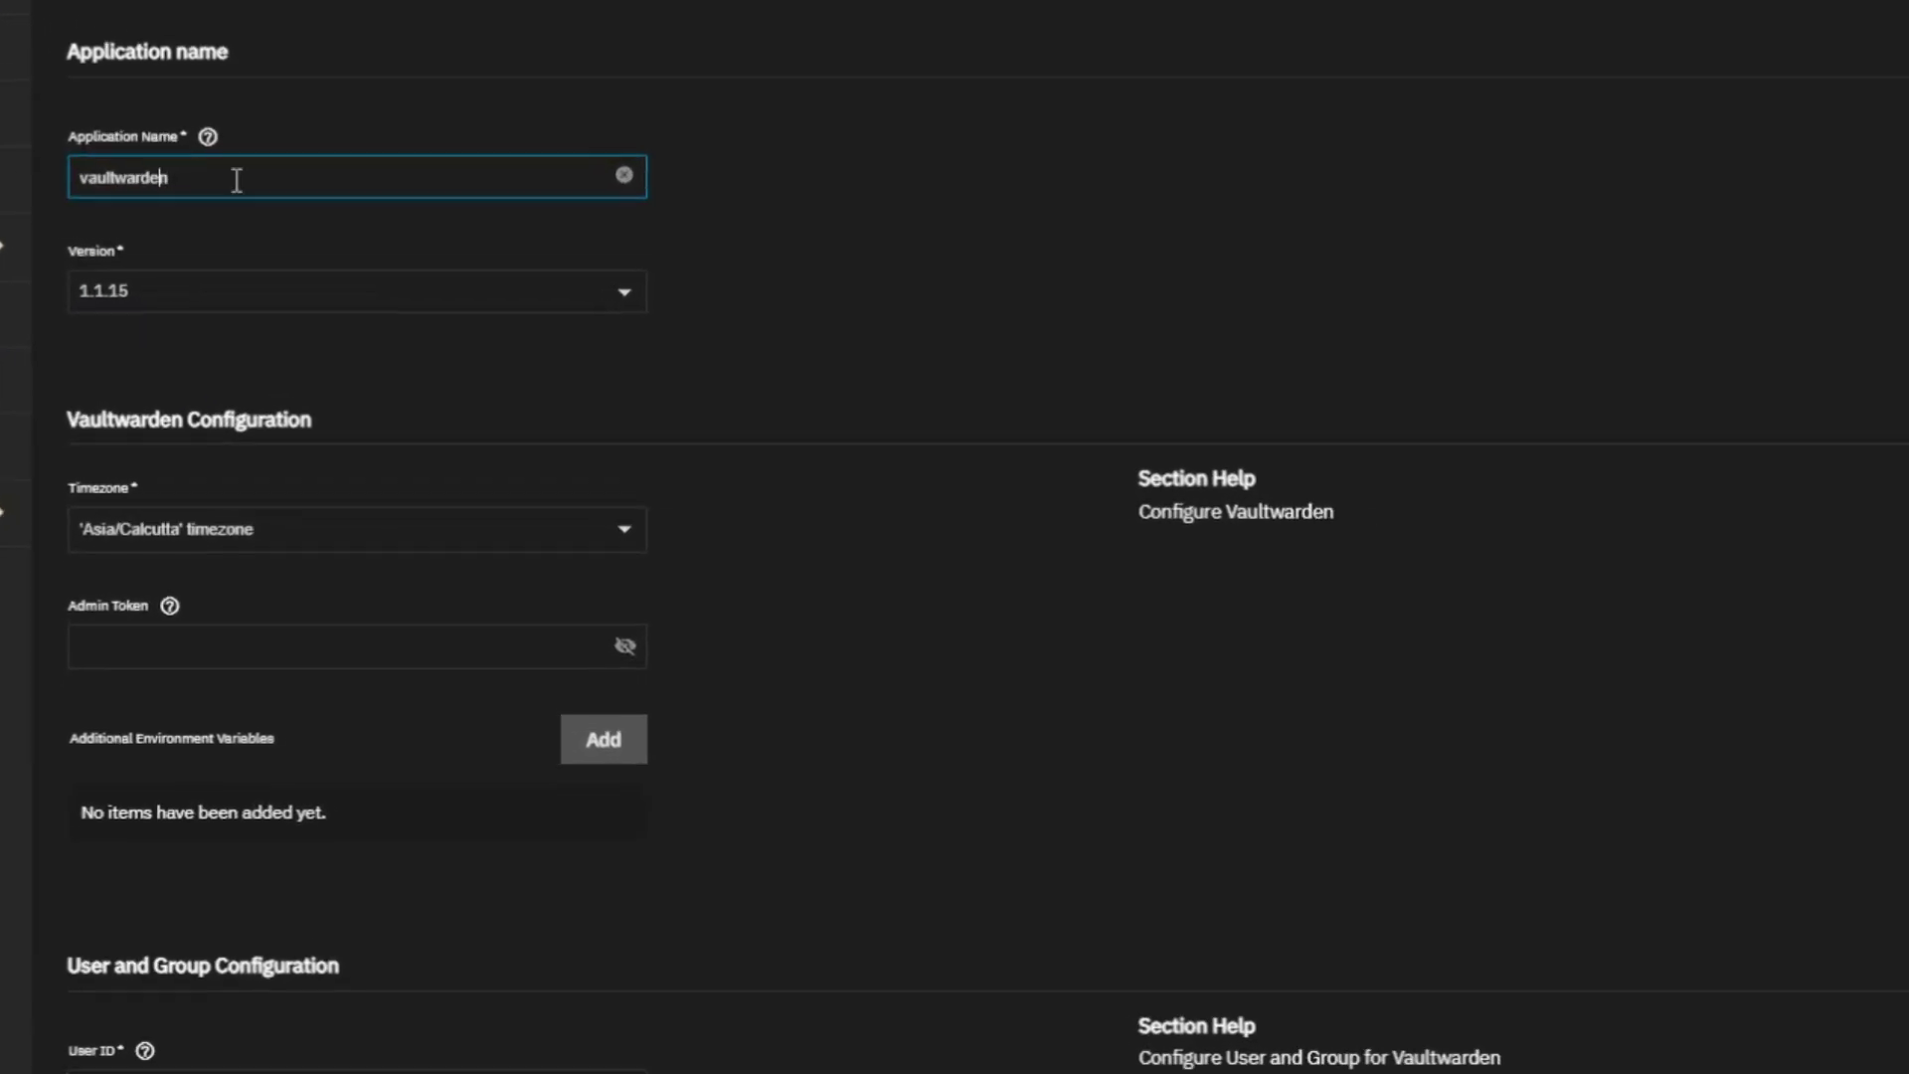
click(1058, 396)
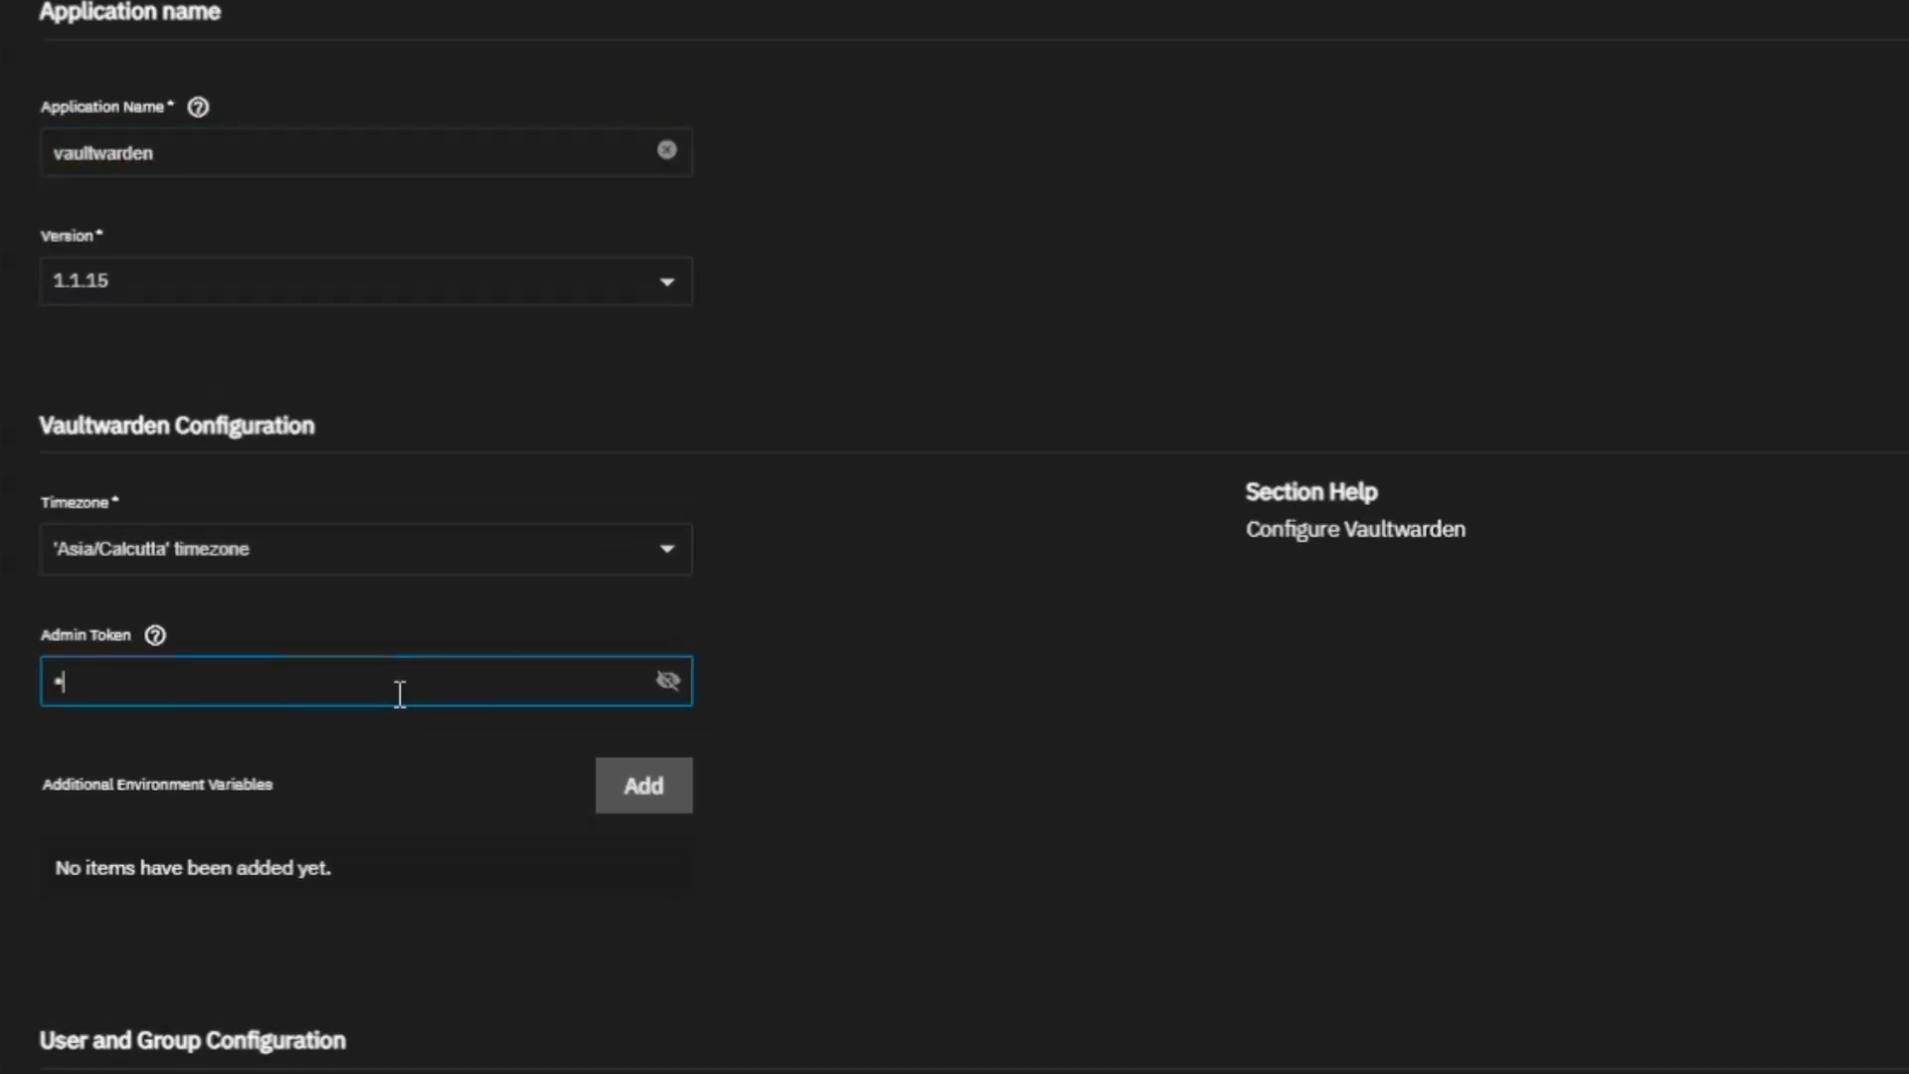
scroll(414, 929, down, 3)
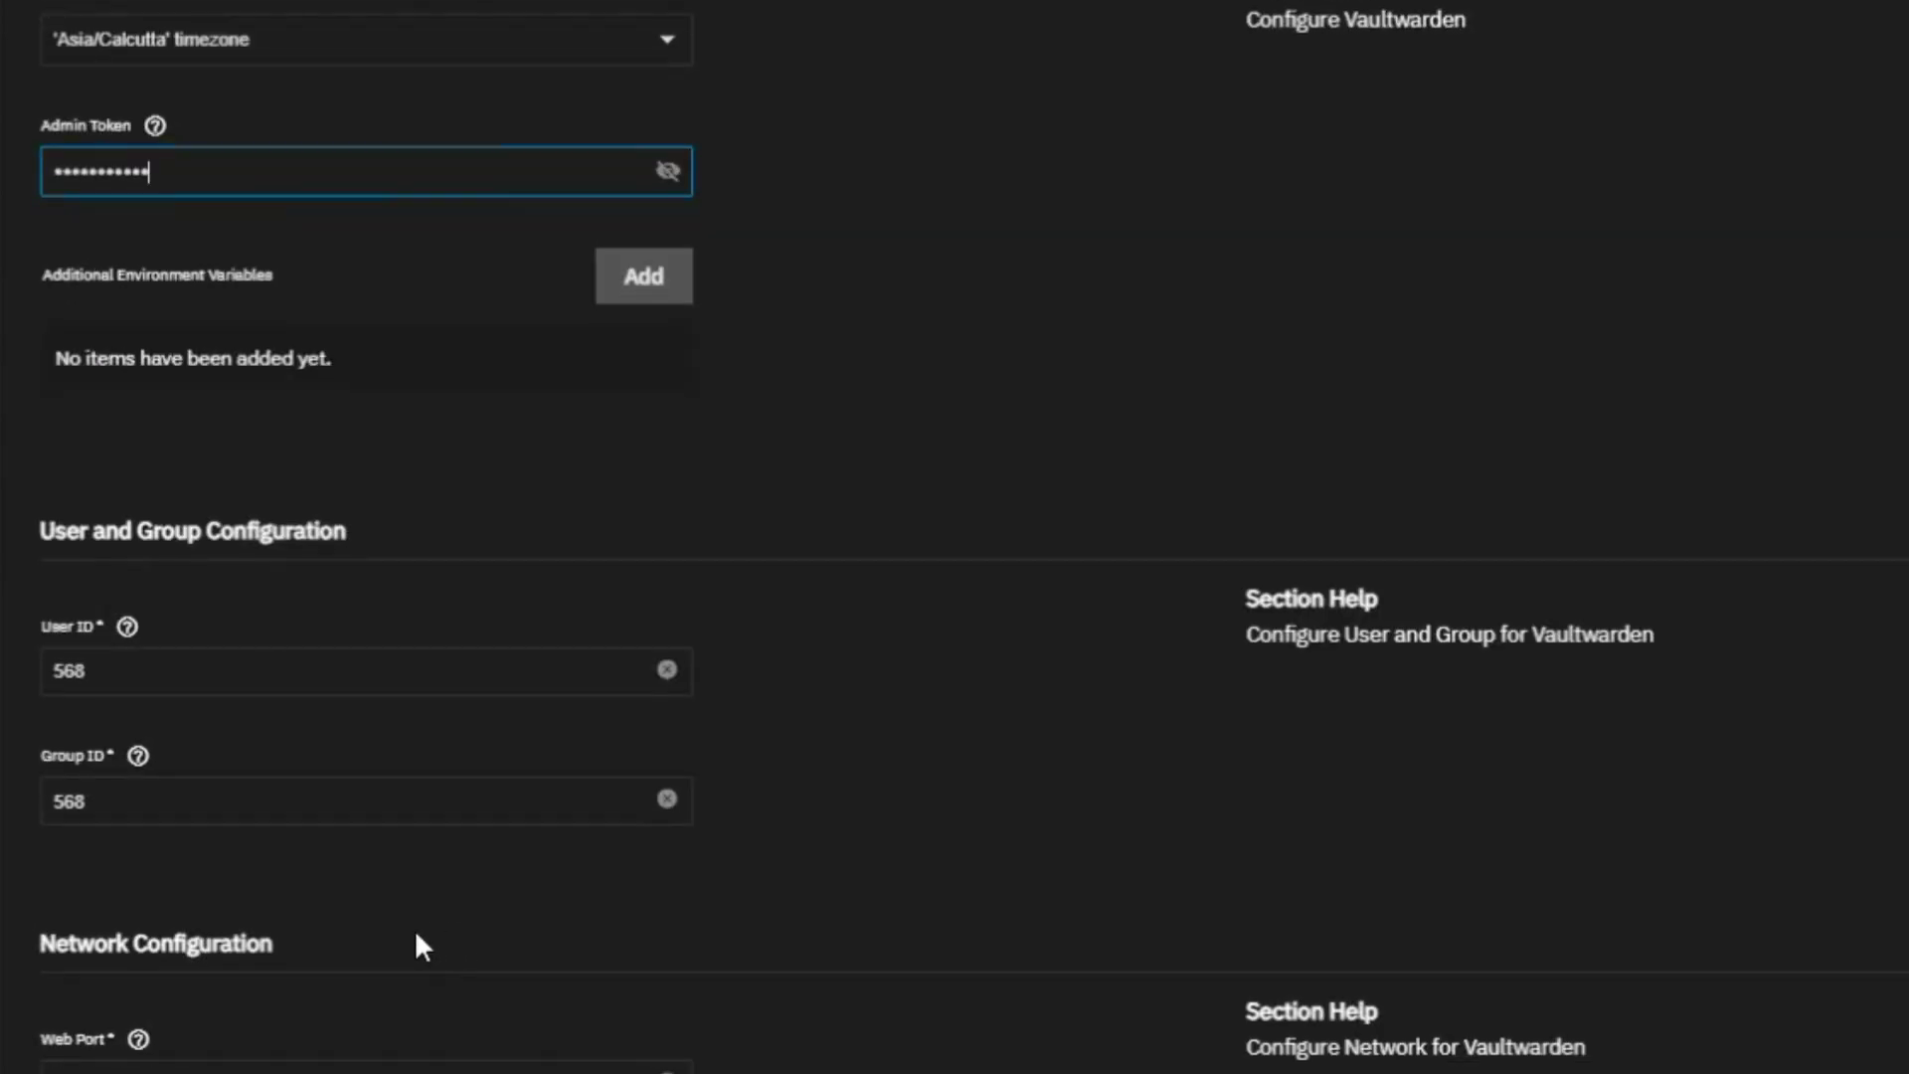
scroll(491, 939, down, 3)
scroll(298, 812, down, 3)
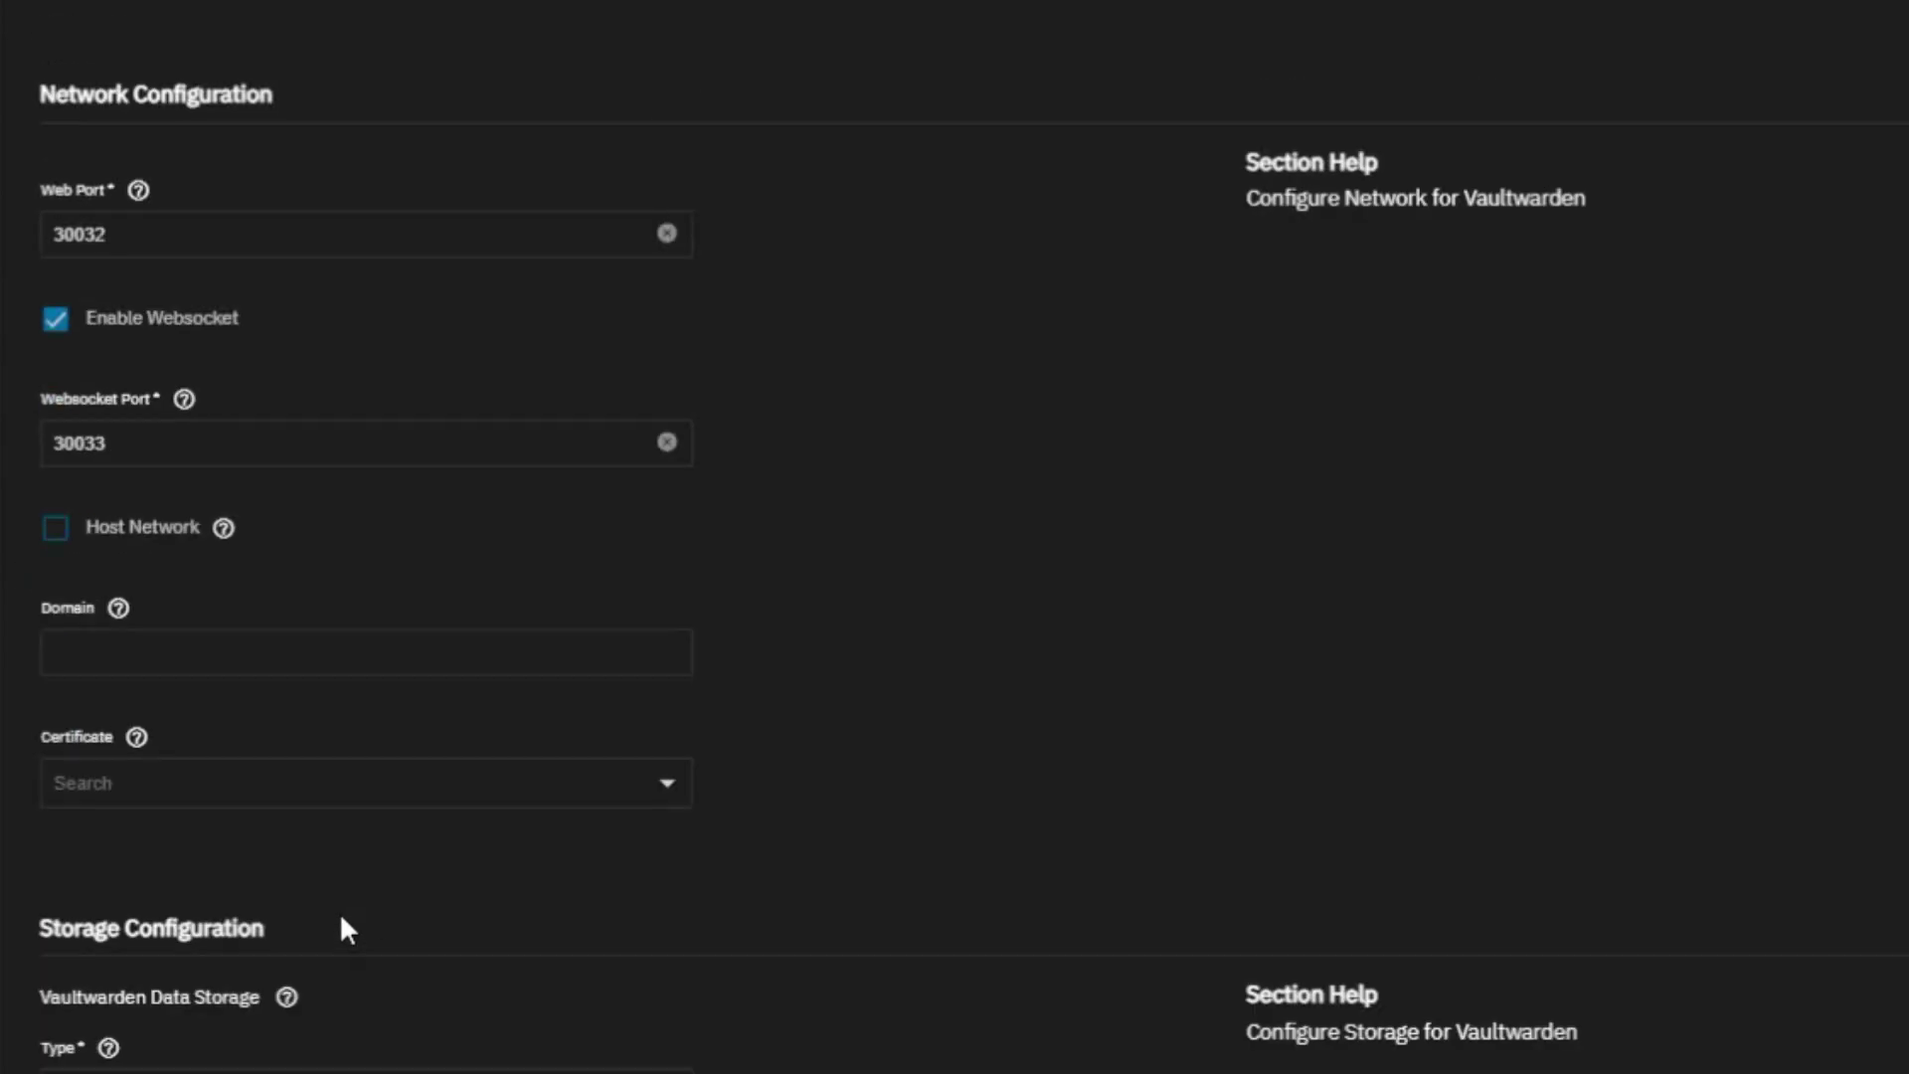
click(366, 782)
click(366, 836)
scroll(710, 895, down, 3)
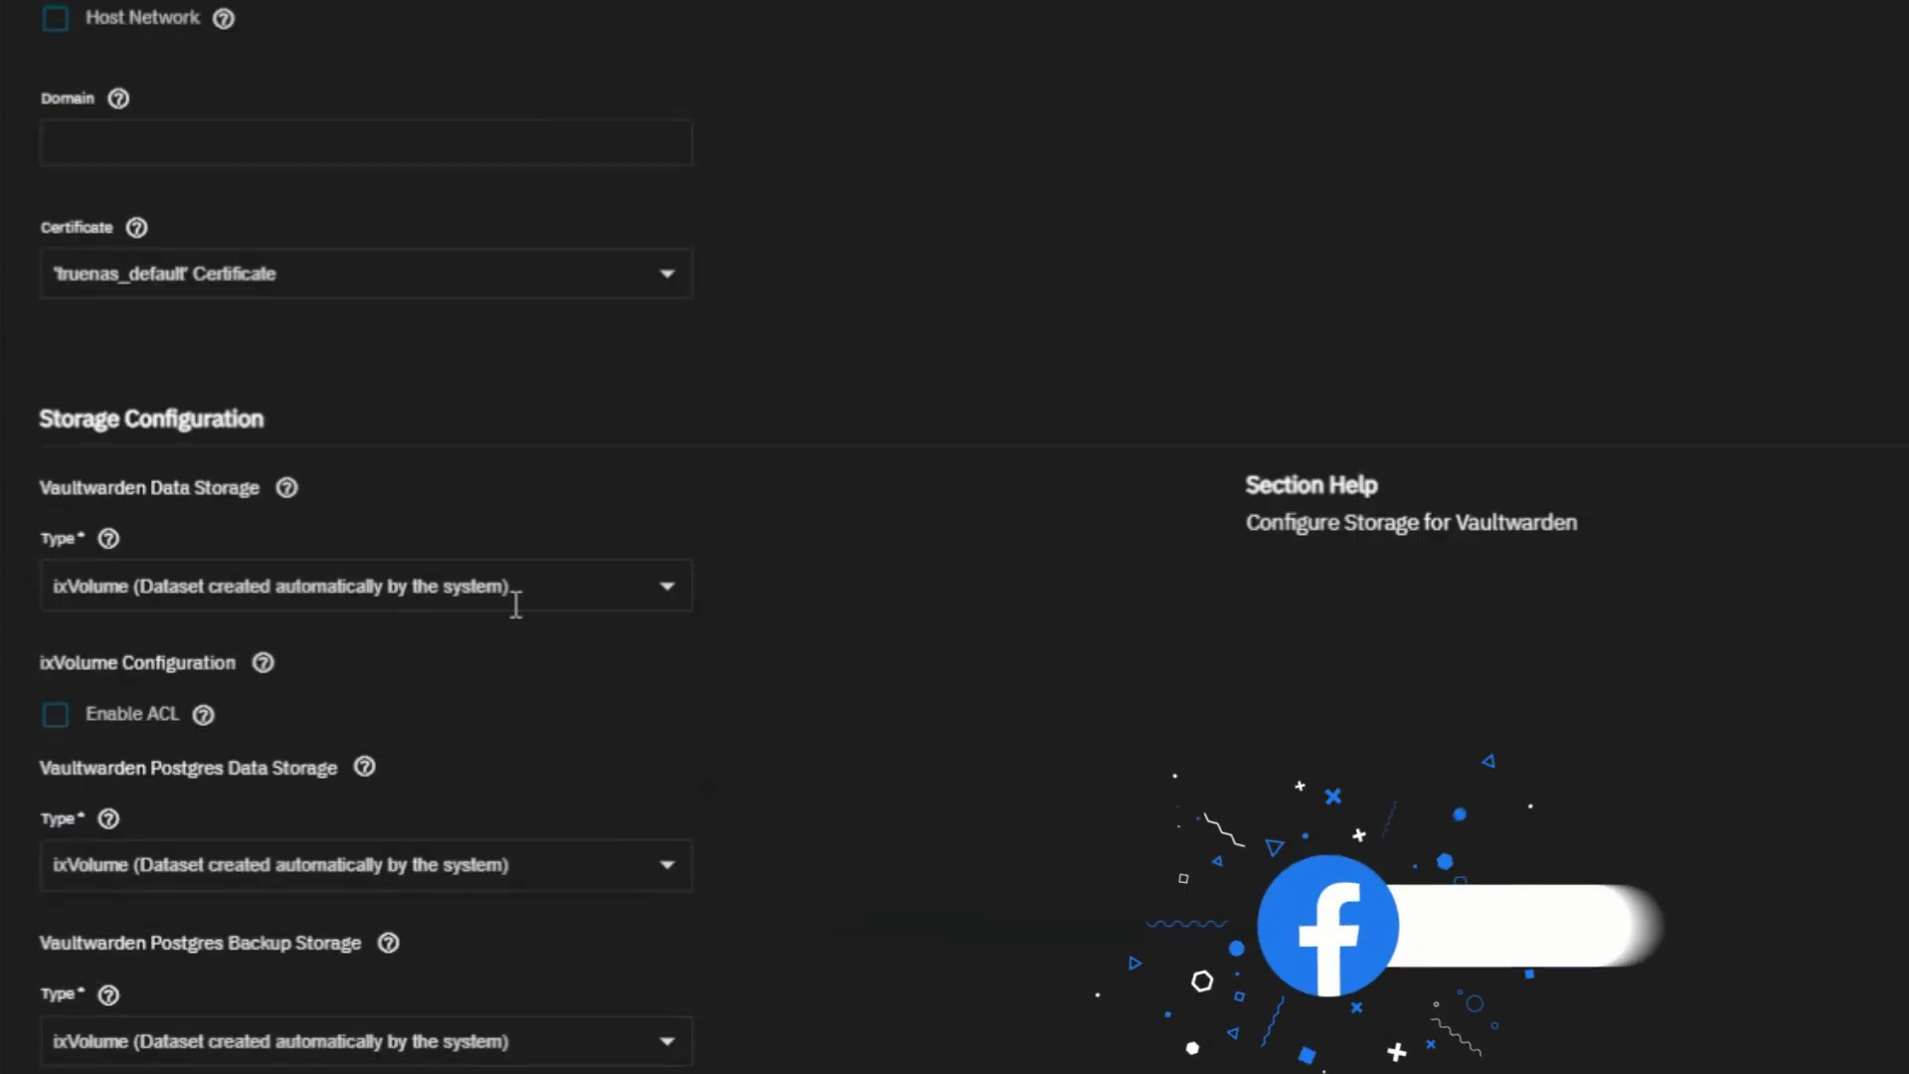
Keep ixVolume as the data storage type, with ACL left off.
click(422, 585)
click(380, 716)
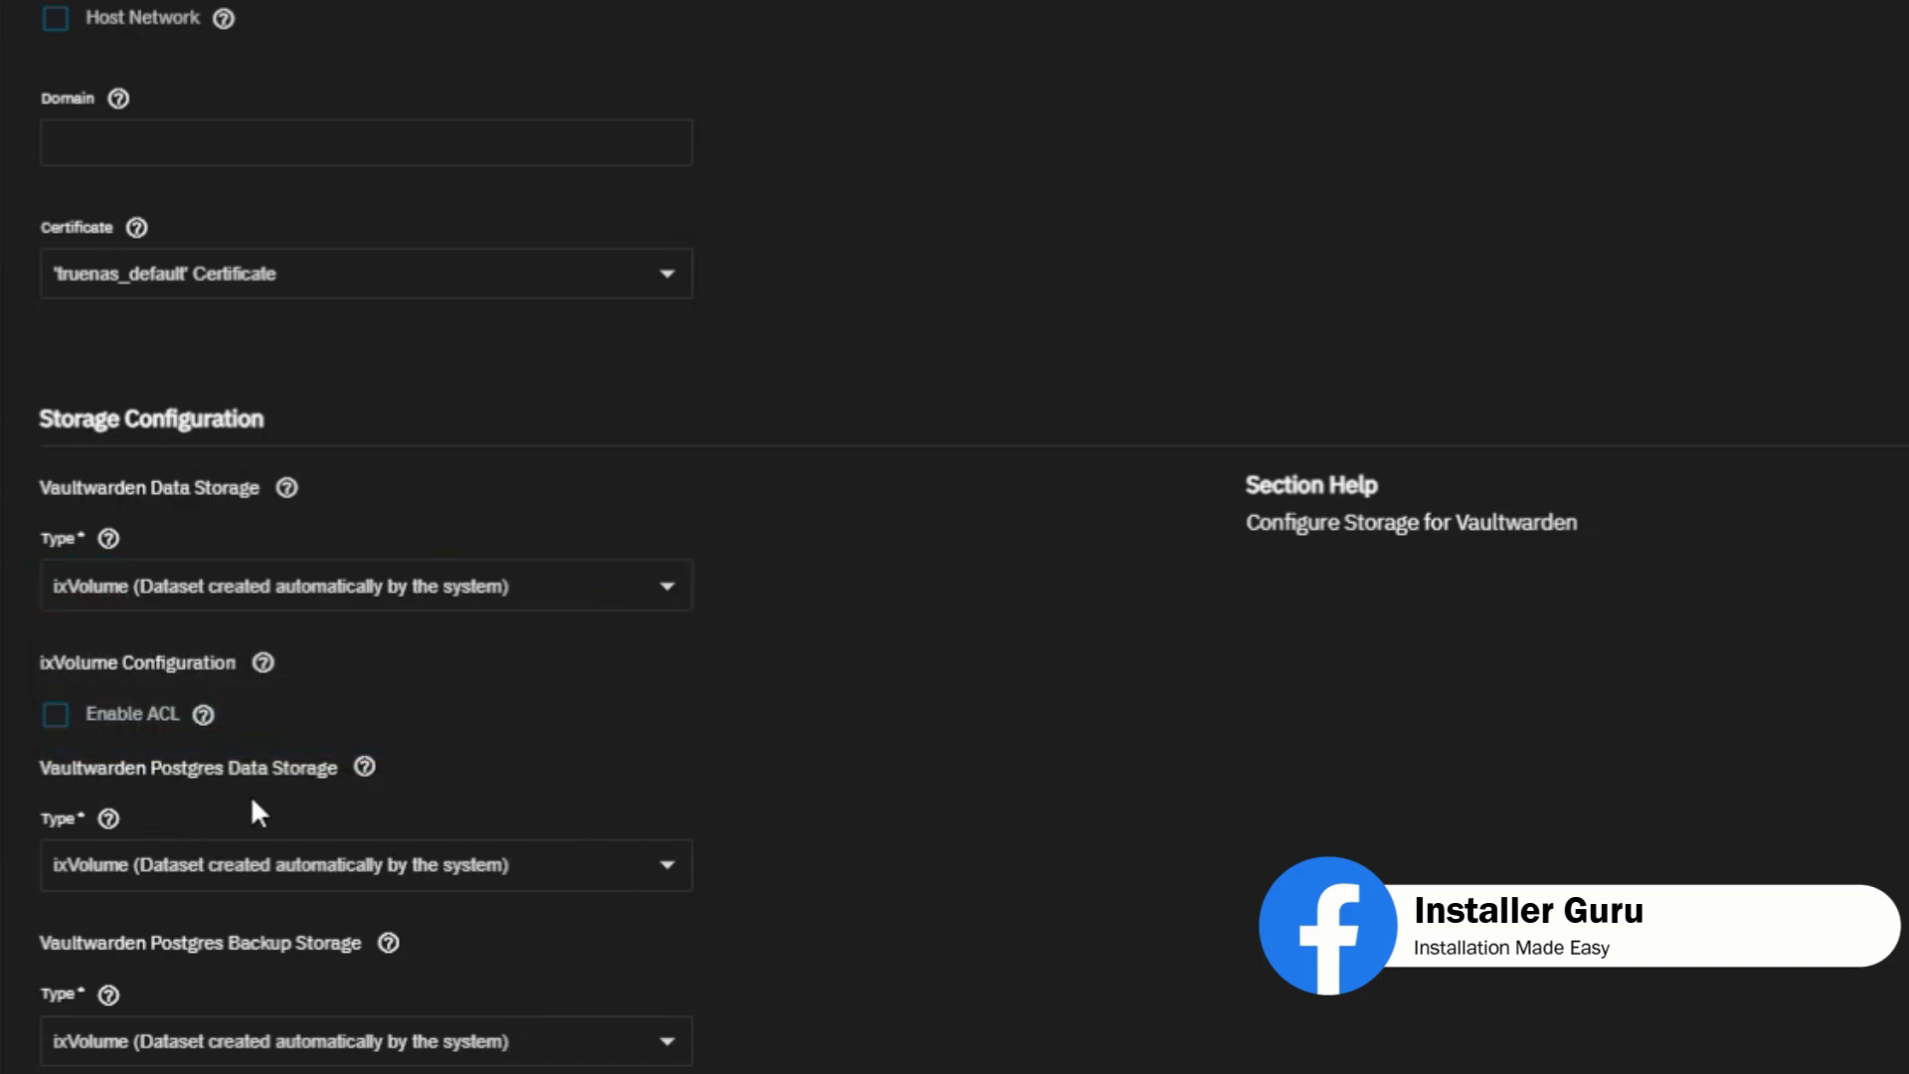
drag(38, 766, 344, 767)
click(56, 713)
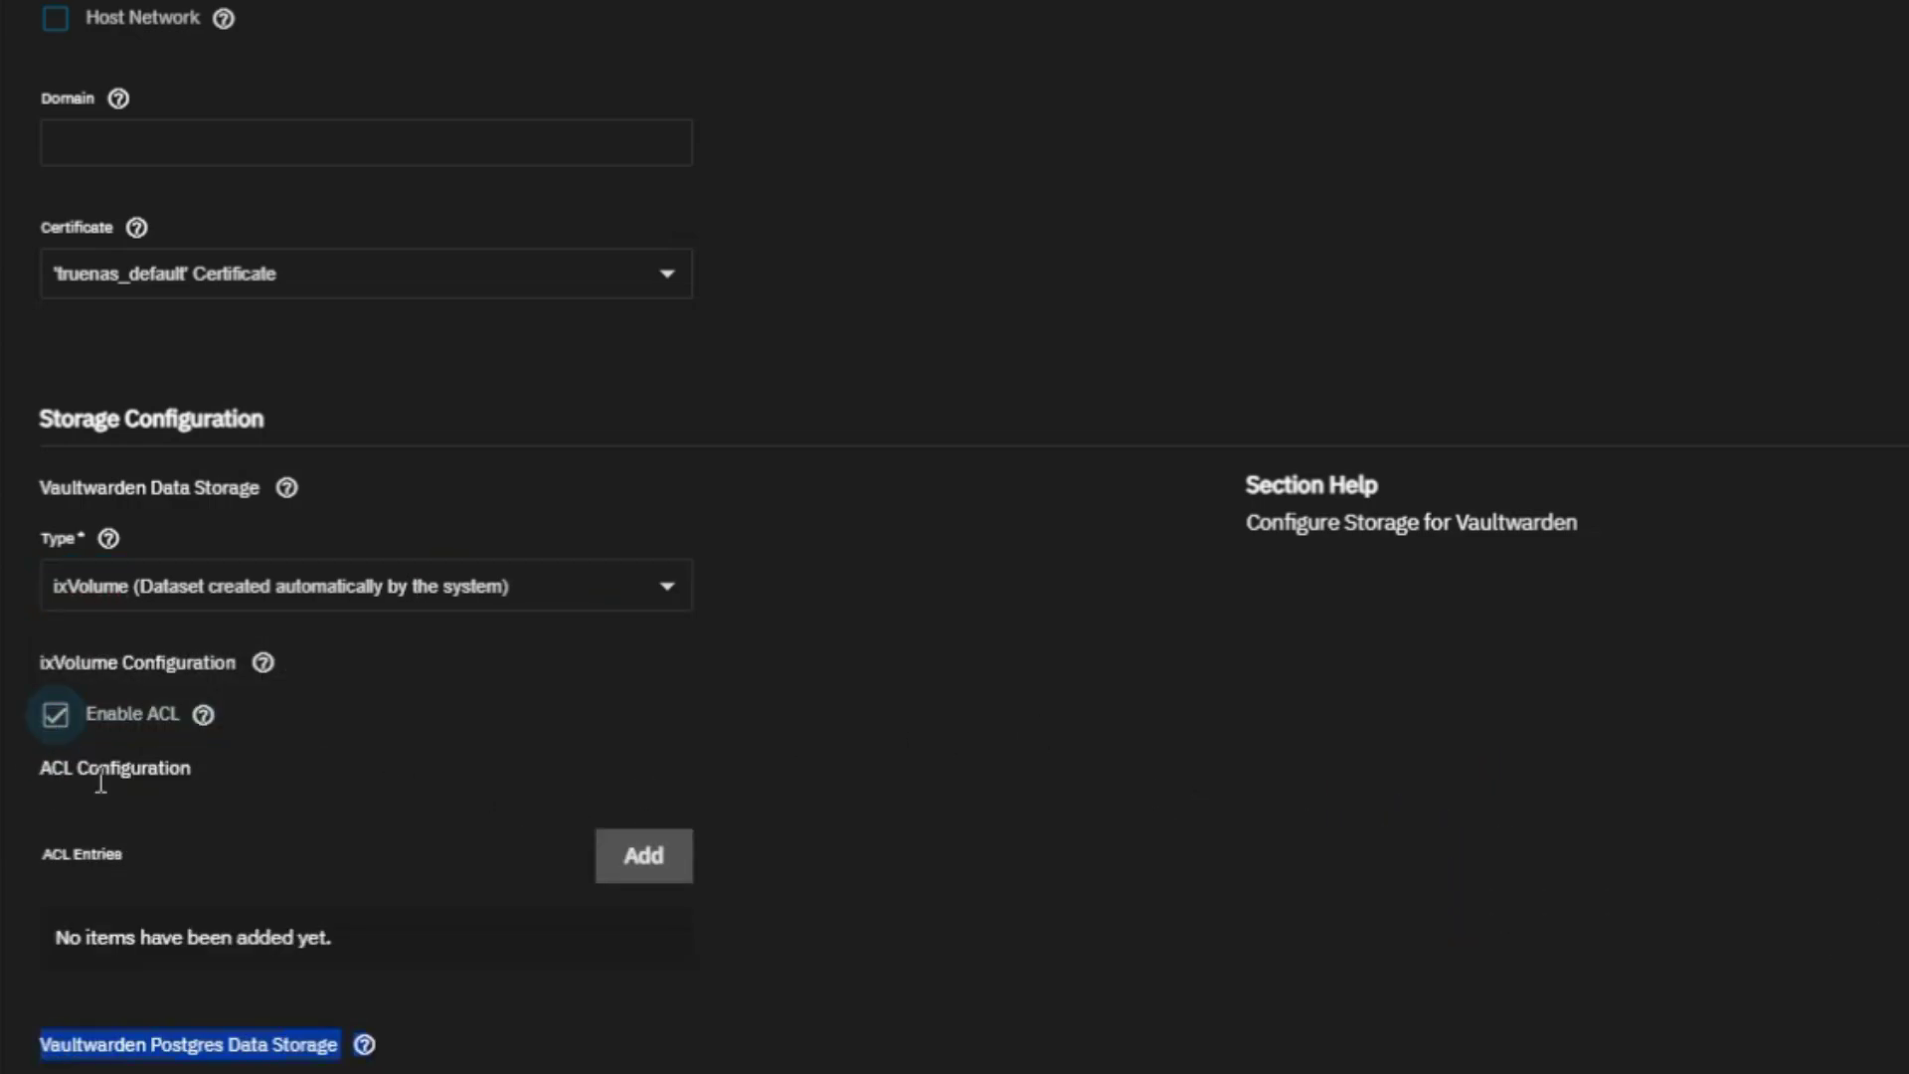
click(55, 713)
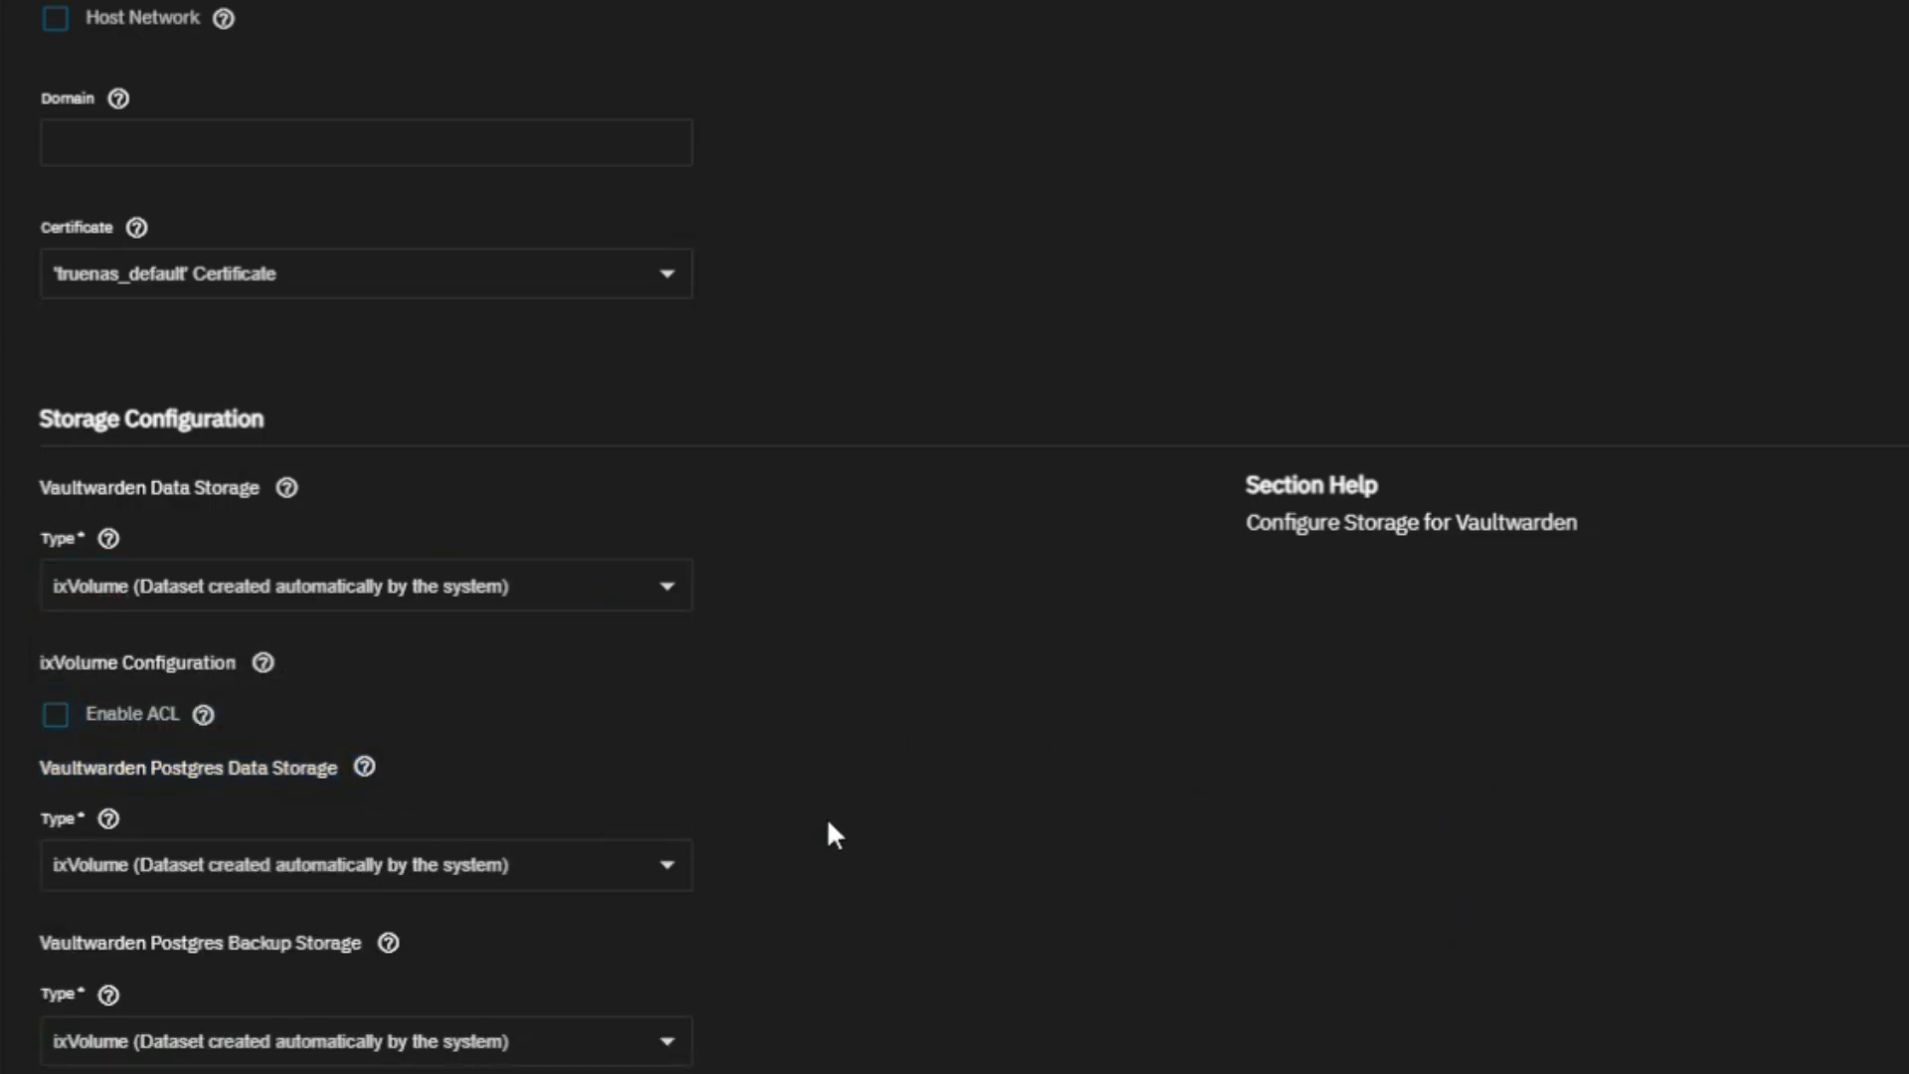
scroll(826, 816, down, 1)
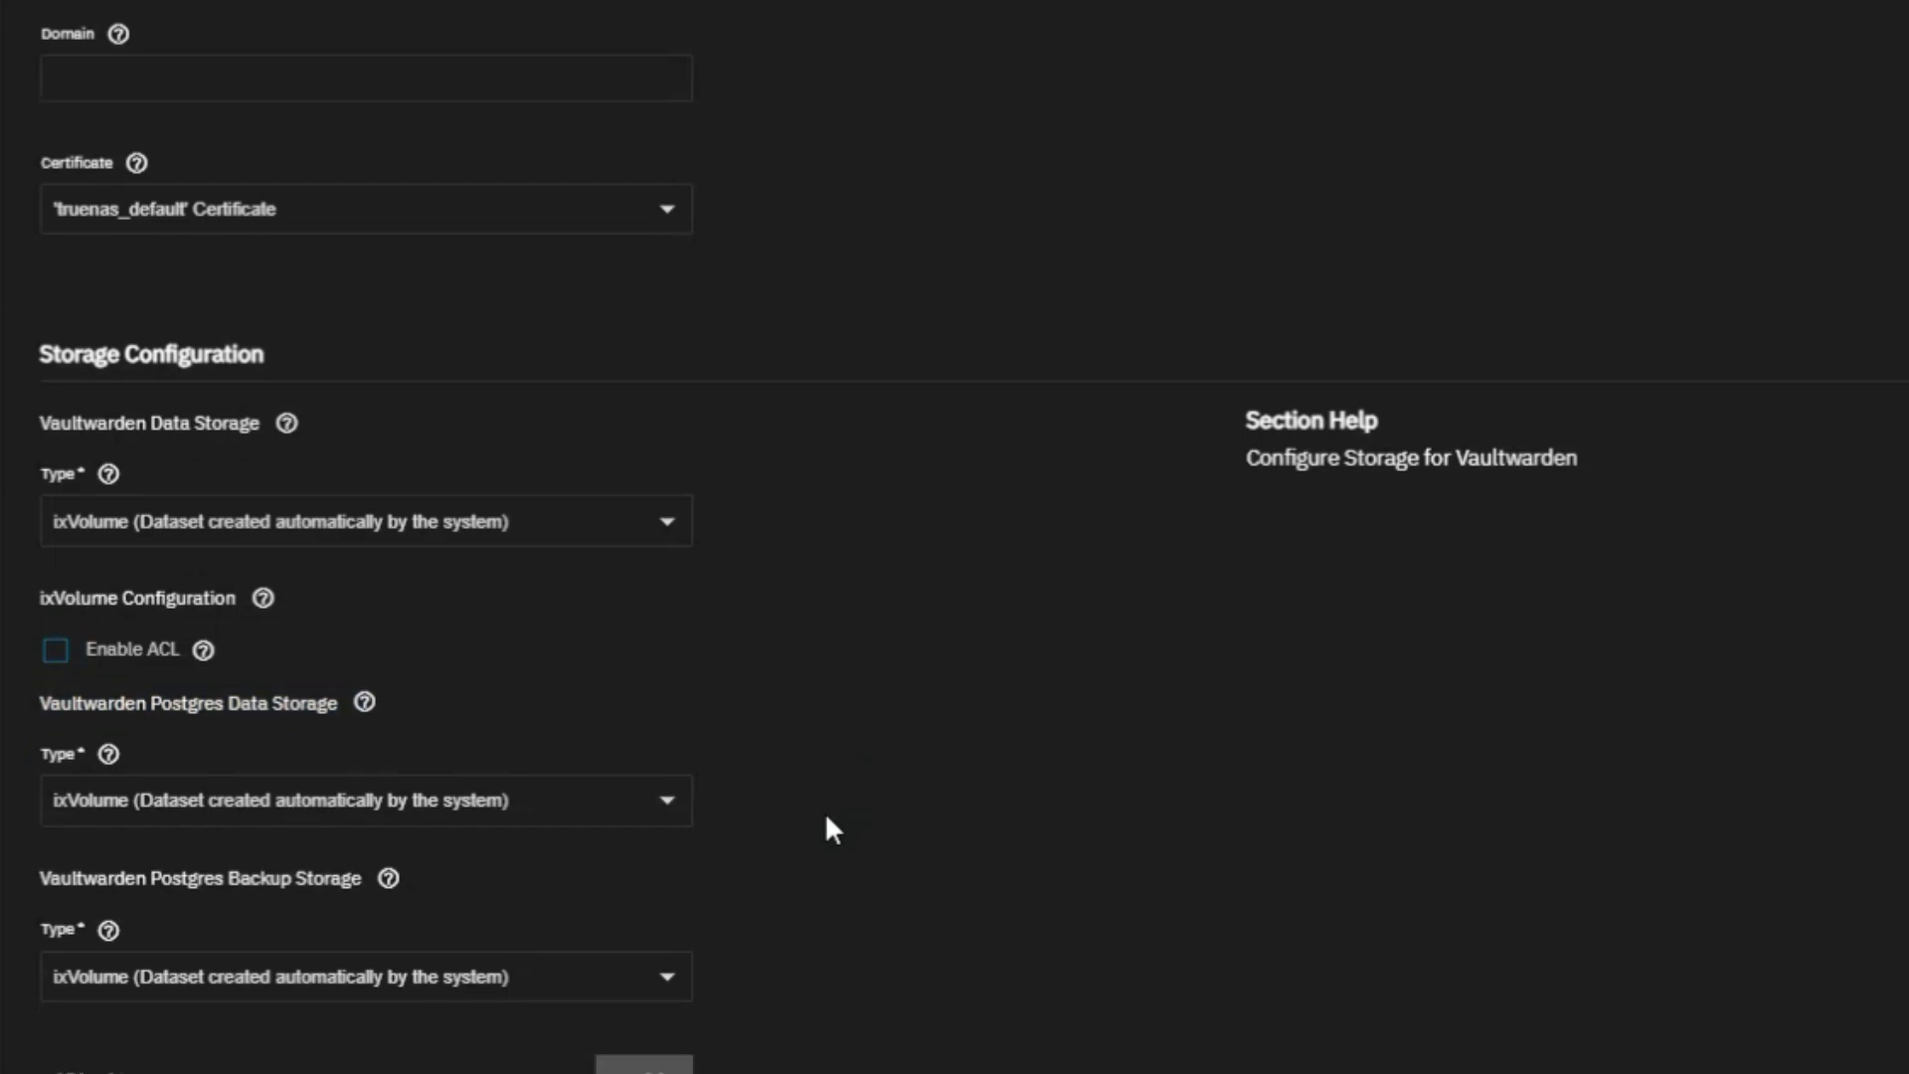
Store Postgres data on the Host Path P-1/demoshare.
click(676, 774)
click(463, 836)
click(57, 1025)
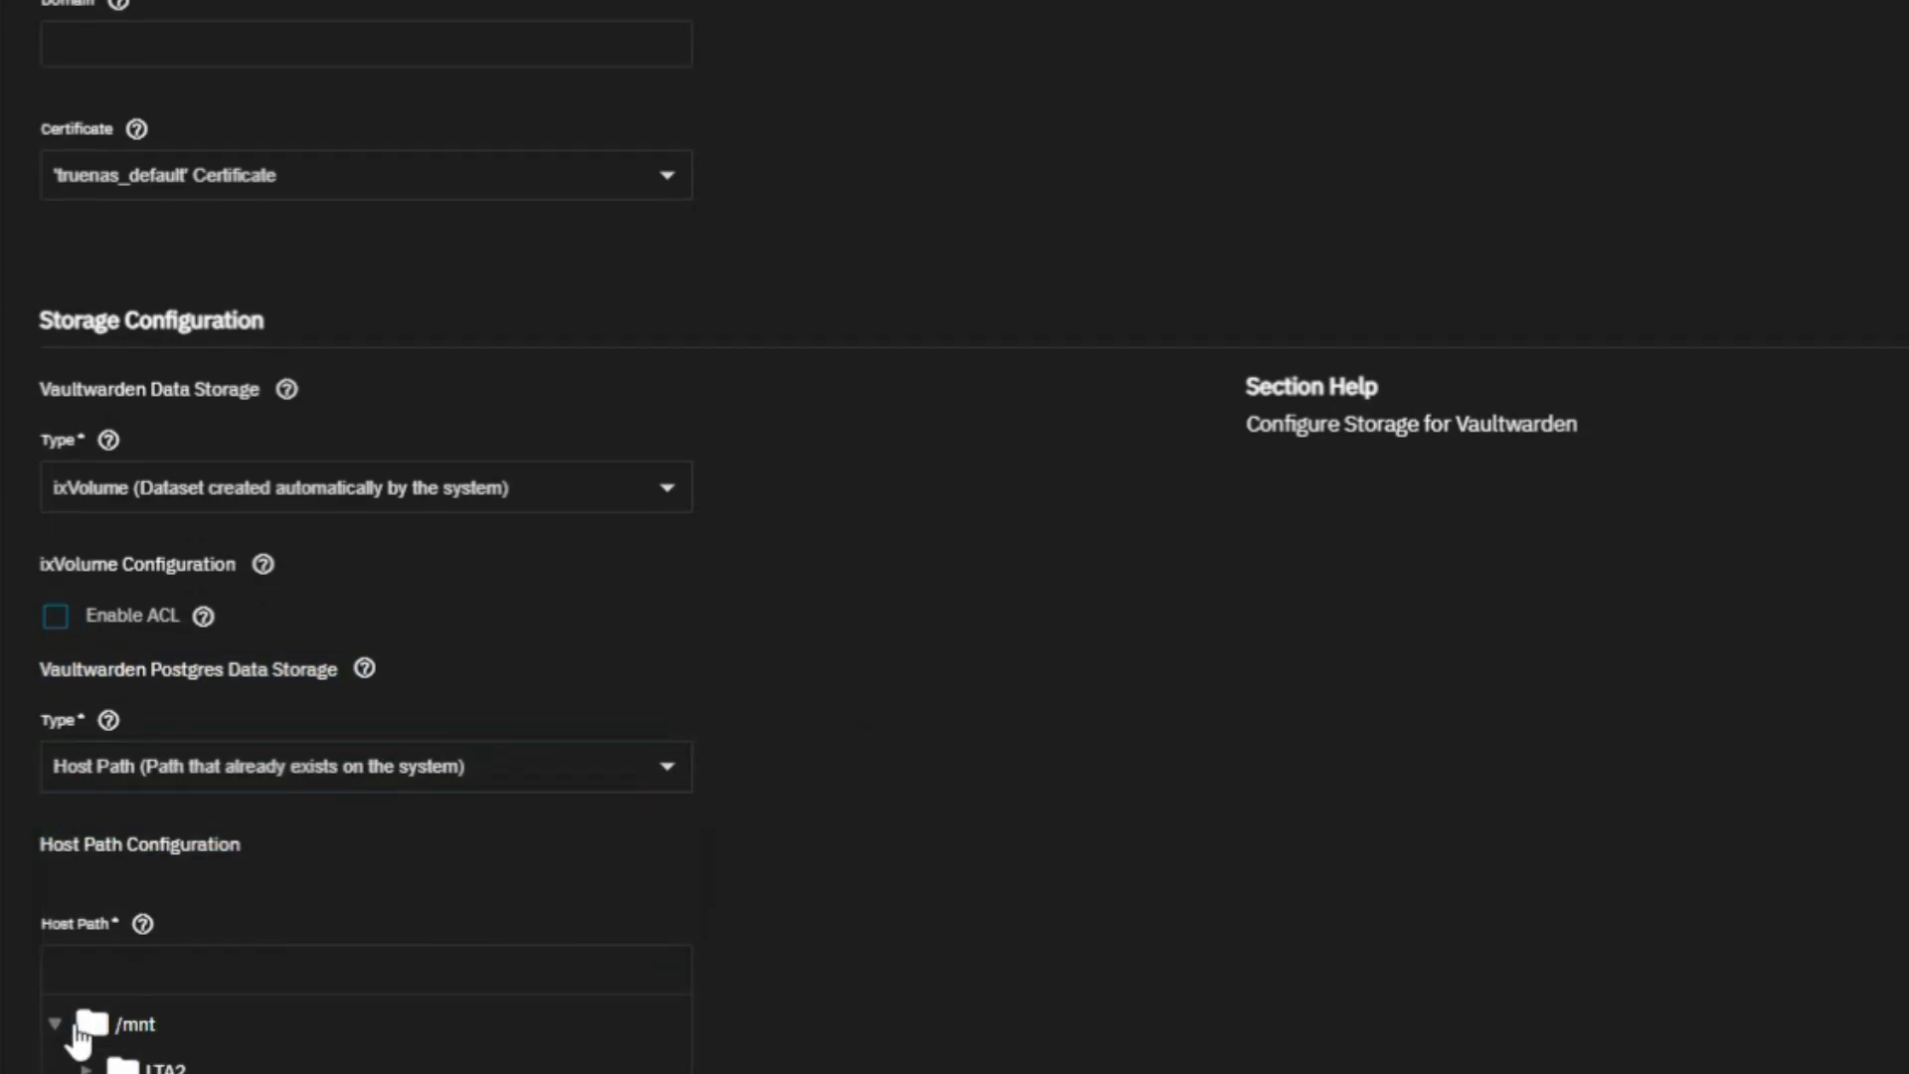
click(209, 1071)
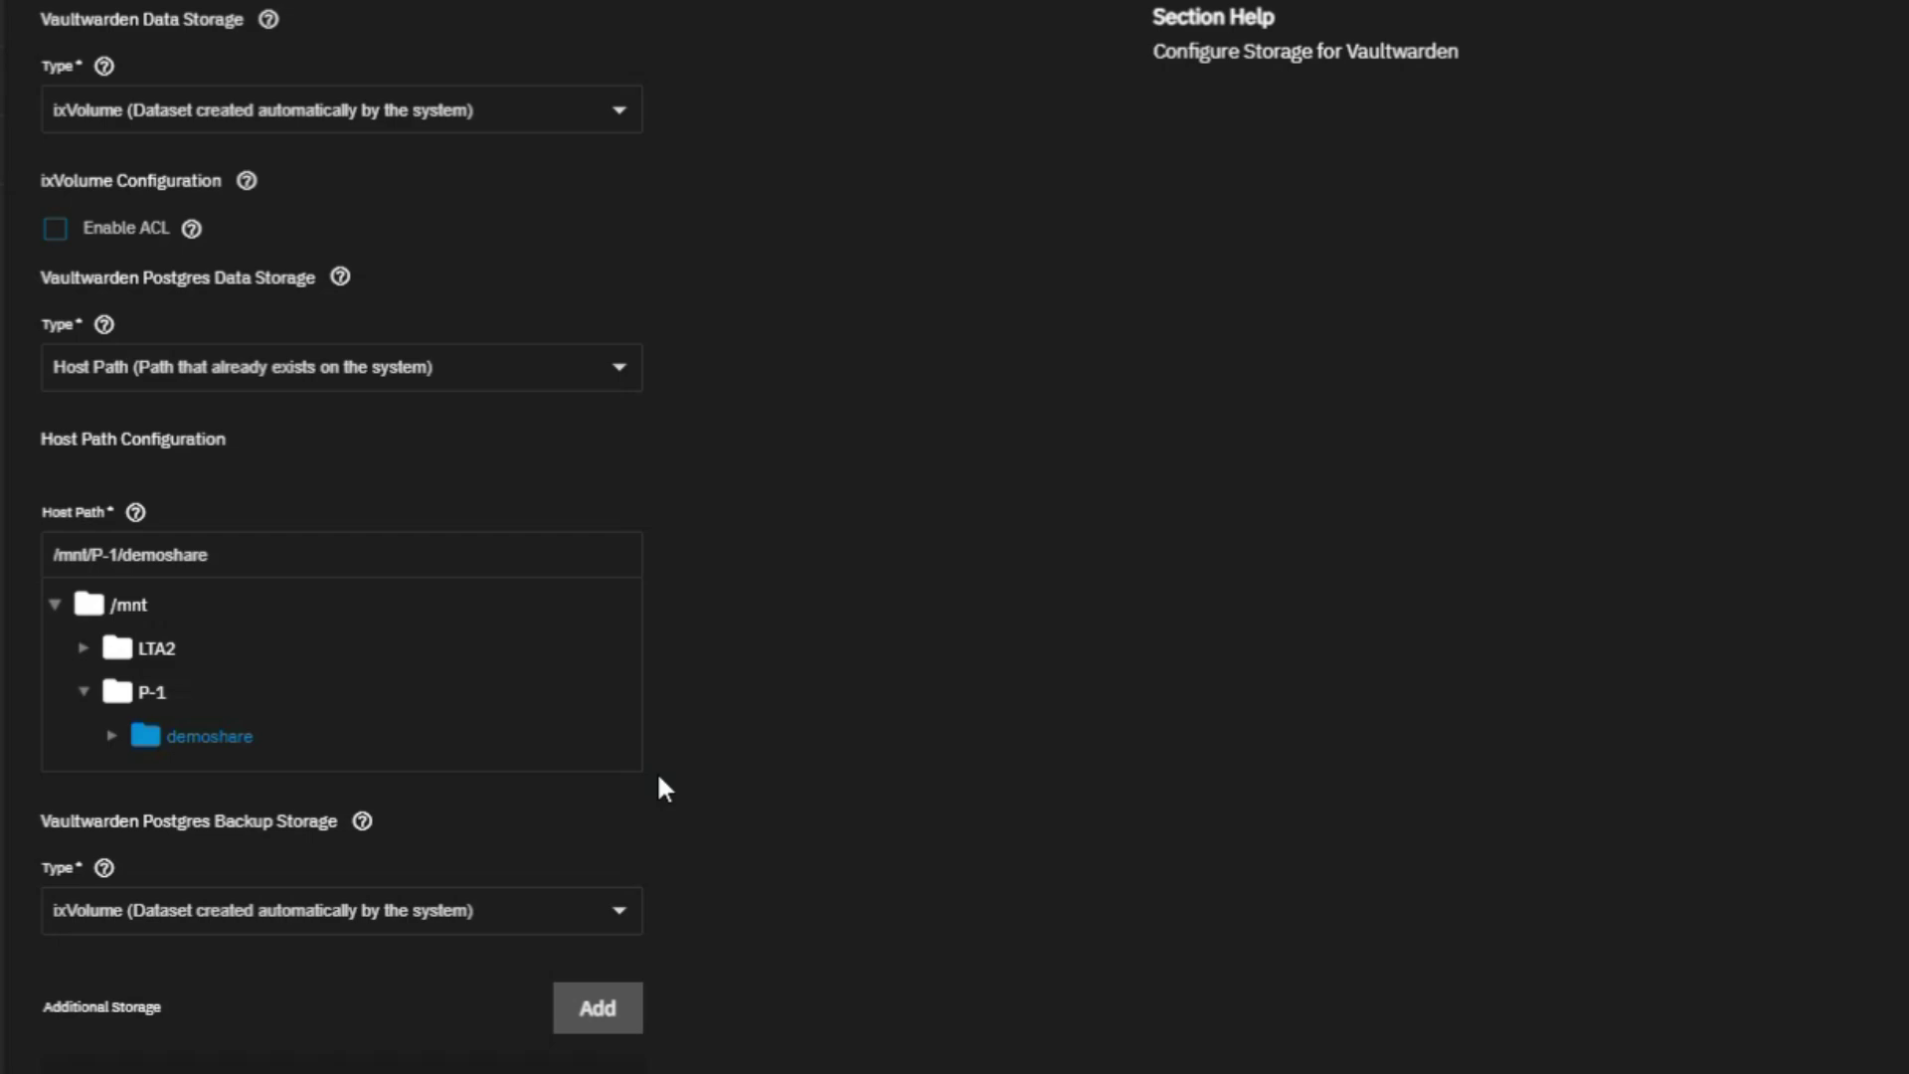
scroll(656, 772, down, 5)
scroll(872, 567, down, 2)
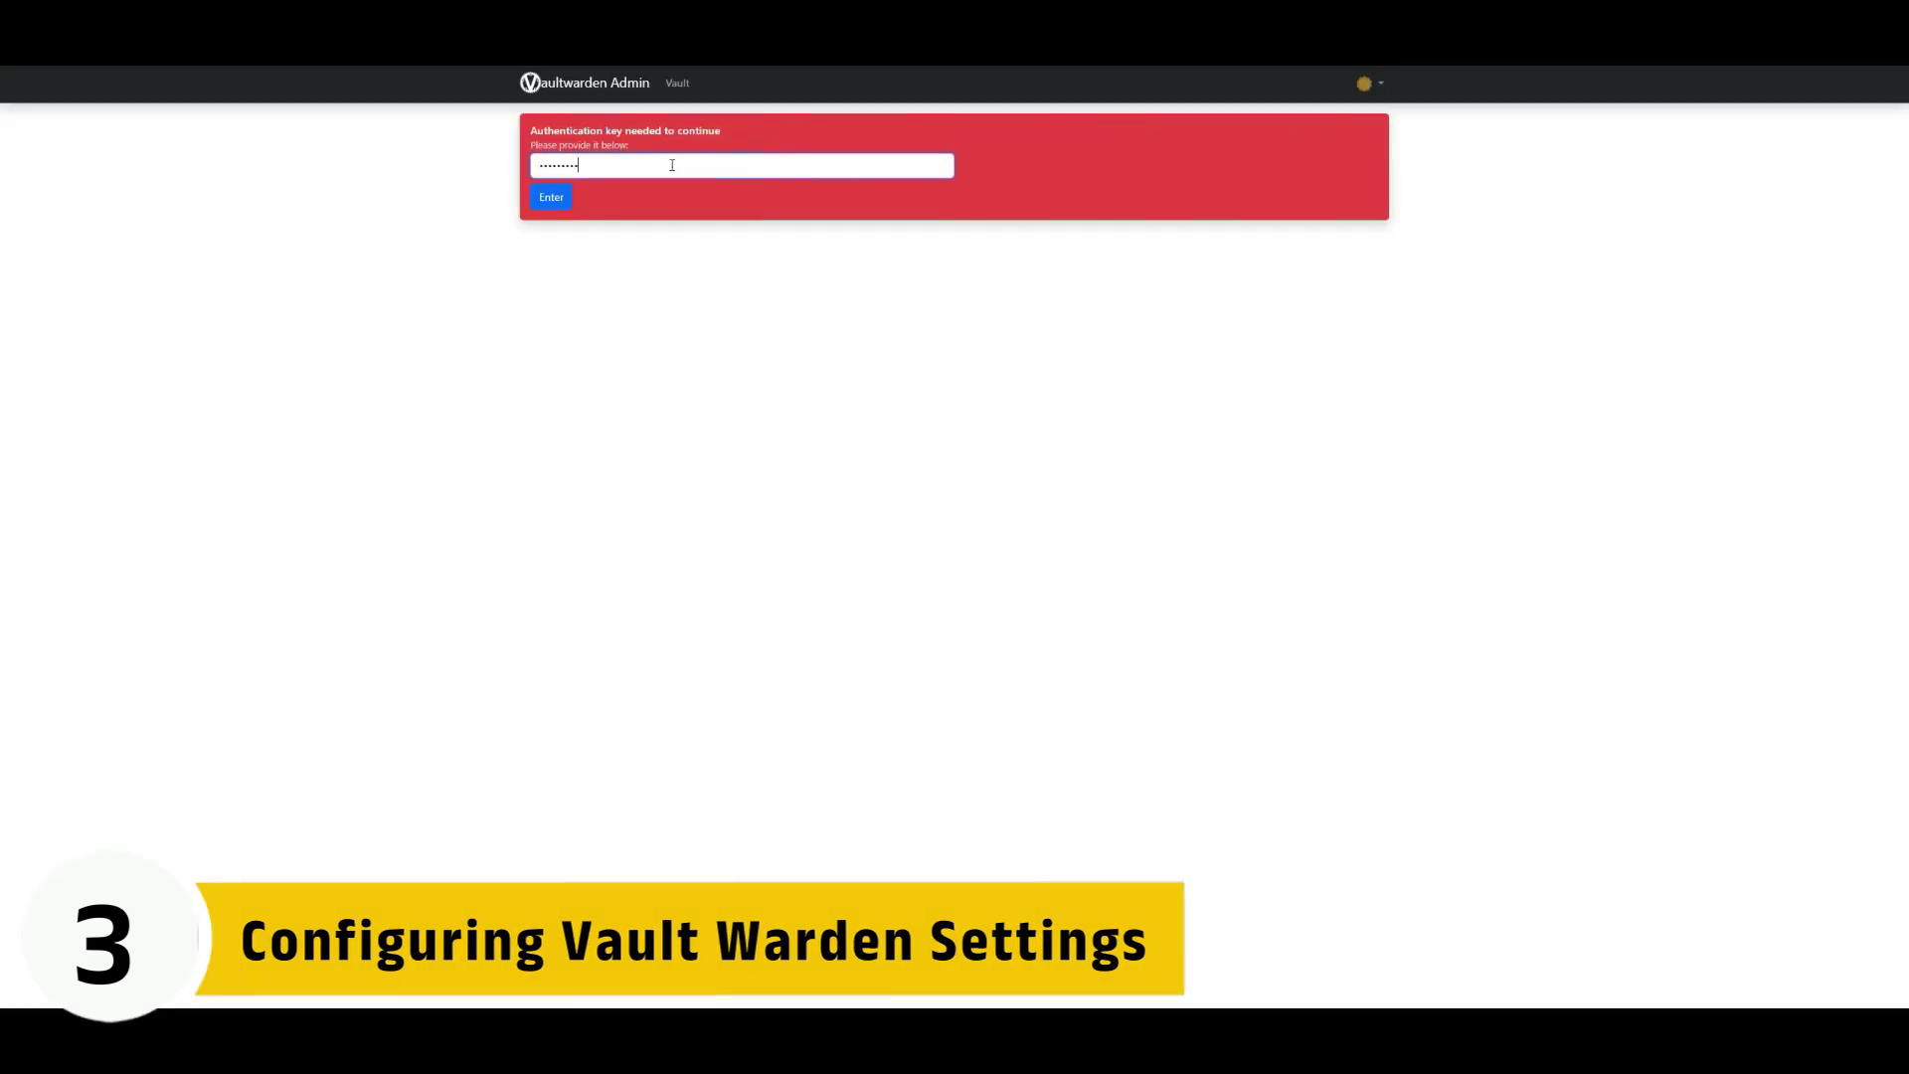
Unlock Vaultwarden Admin with the admin token and save the configuration.
key(Return)
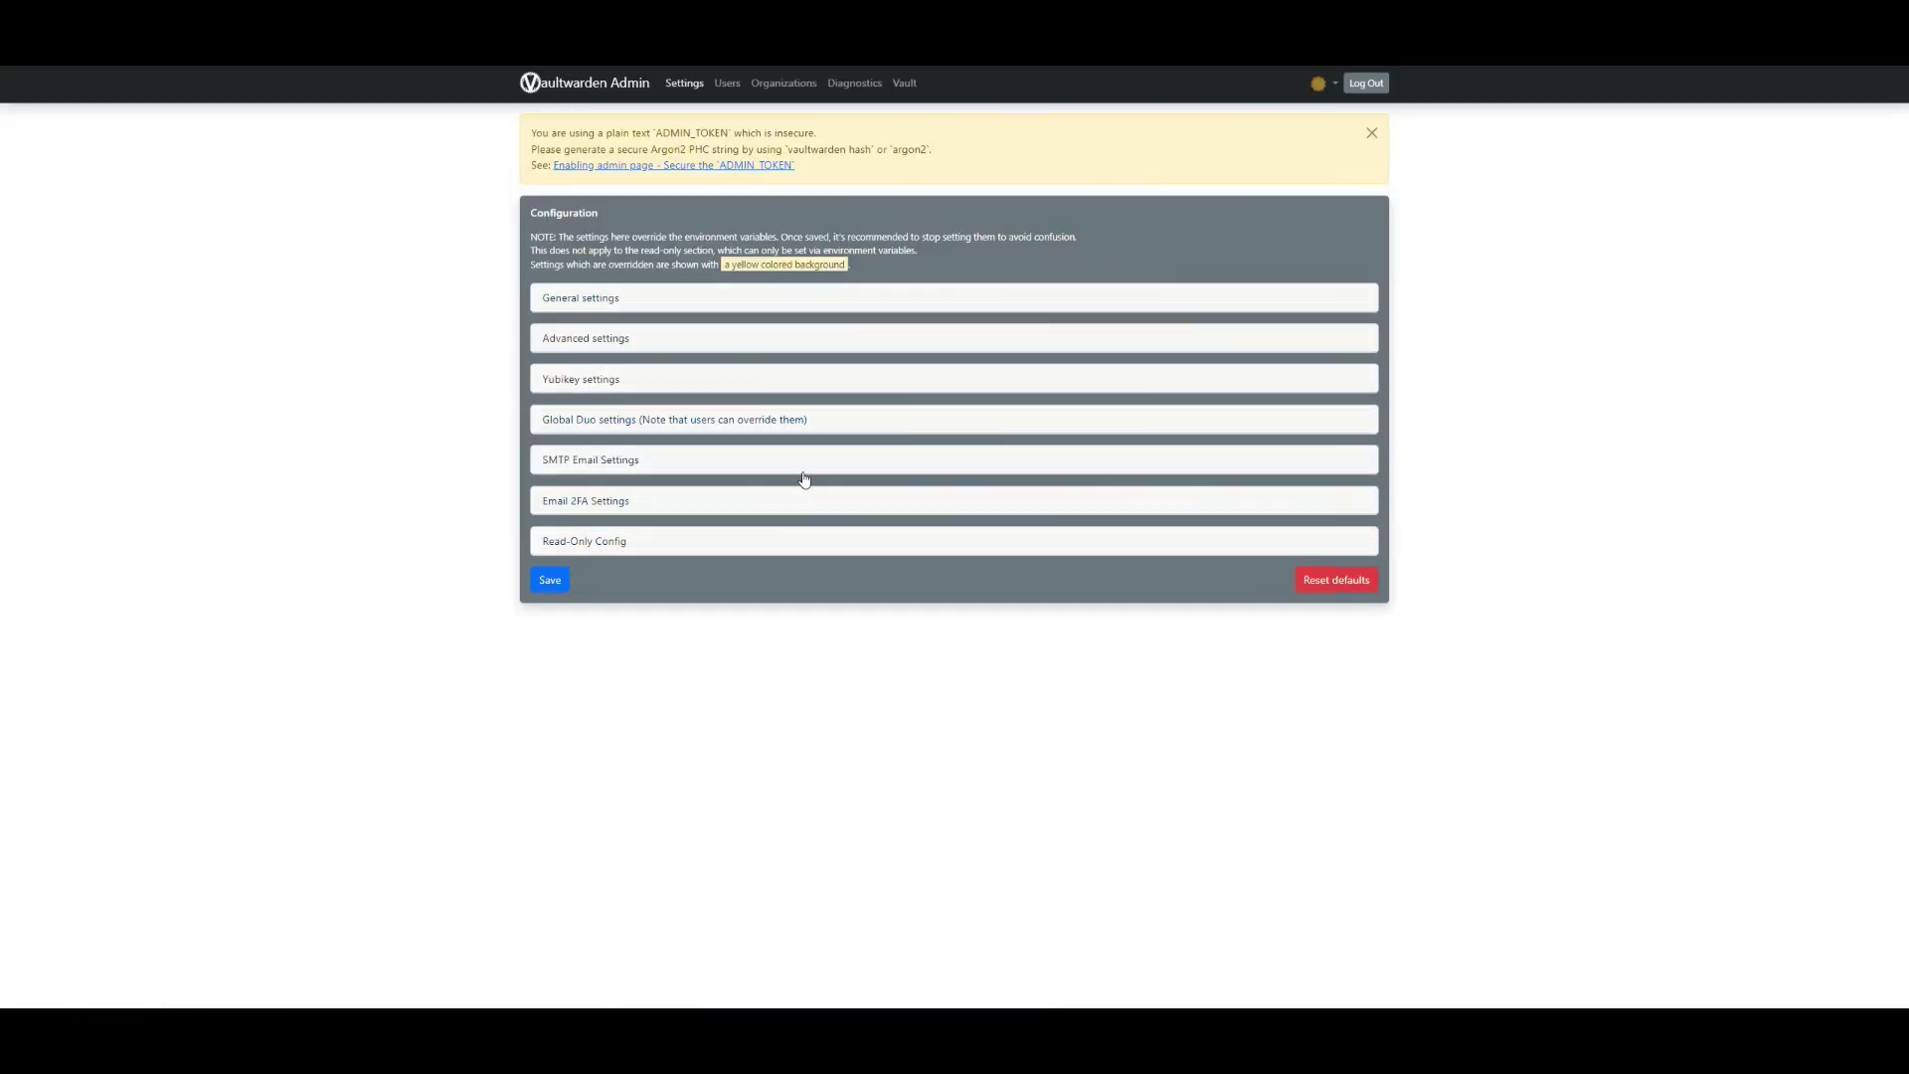
click(539, 580)
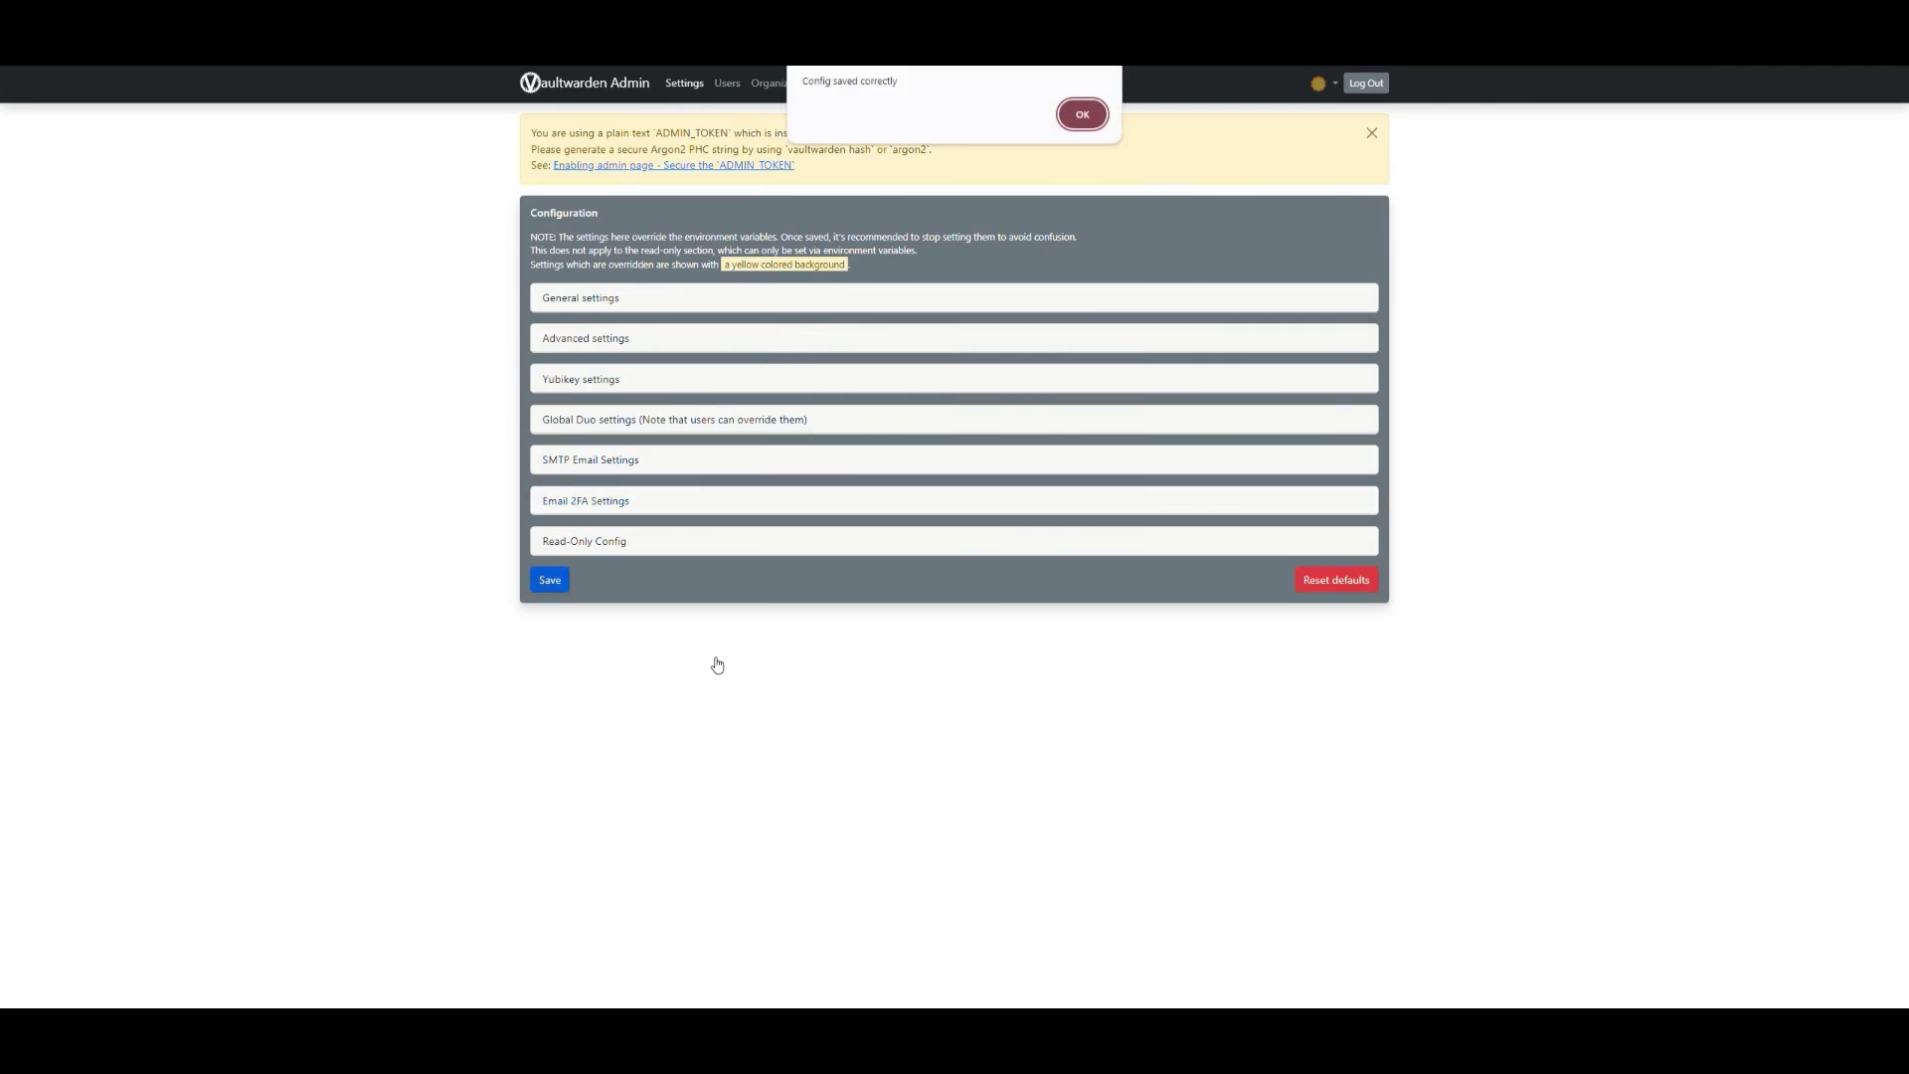
click(1083, 116)
Expand the General, Yubikey, Duo, SMTP, Email 2FA and Read-Only Config sections.
click(656, 298)
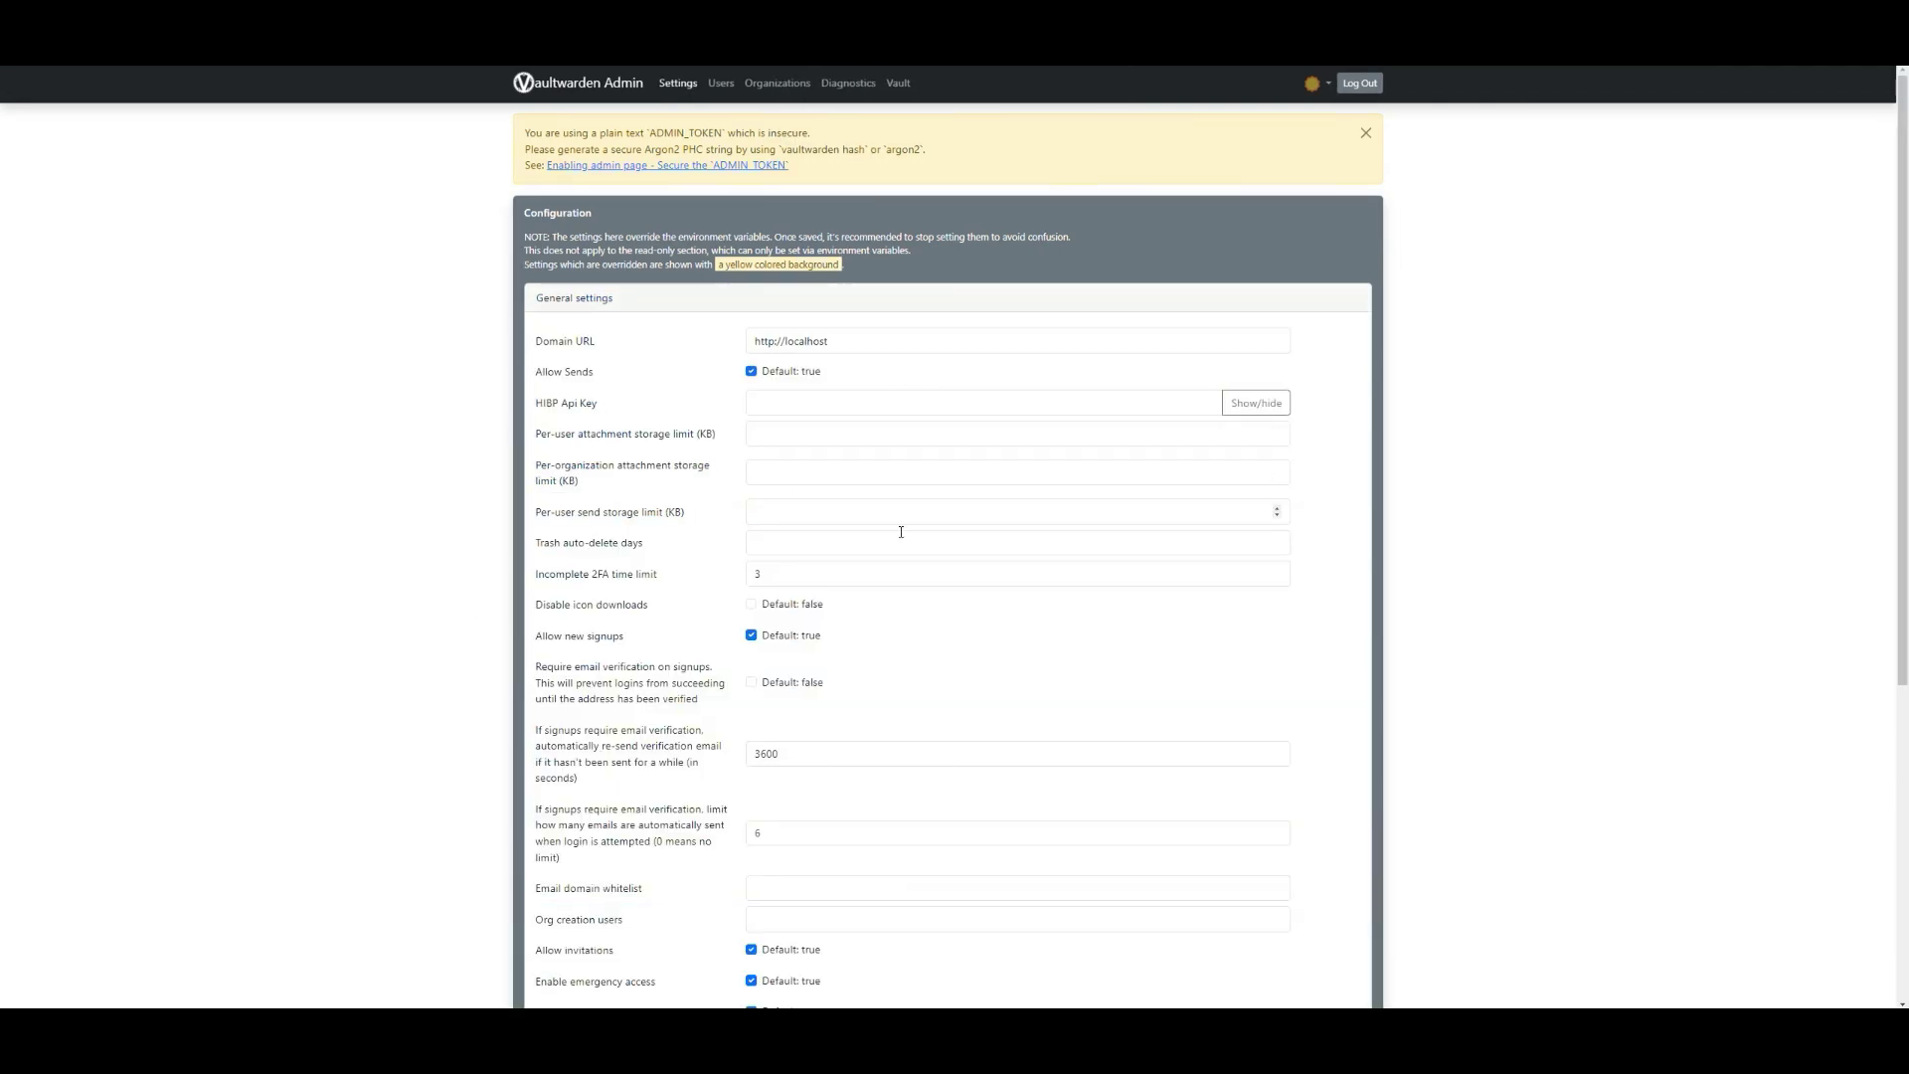
scroll(901, 531, down, 5)
scroll(901, 531, down, 5)
scroll(784, 654, up, 3)
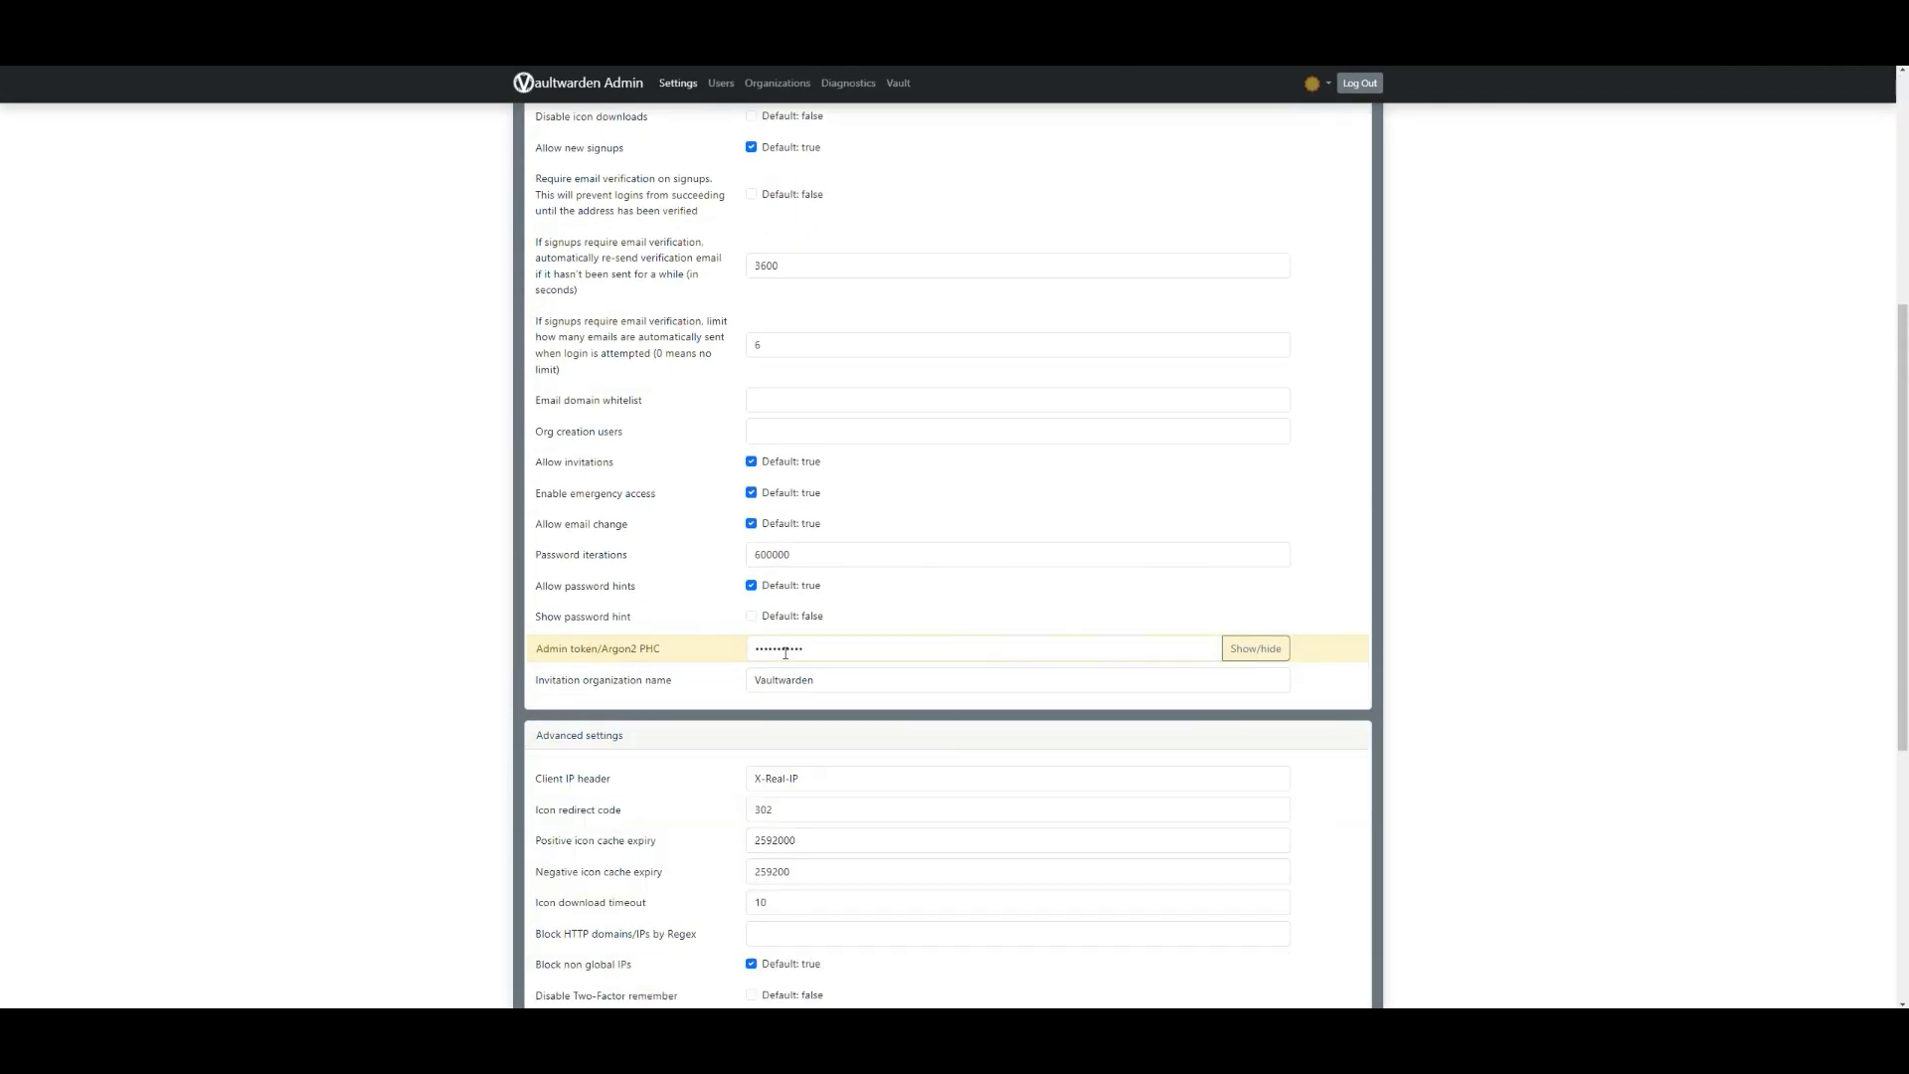
scroll(785, 653, down, 5)
click(686, 787)
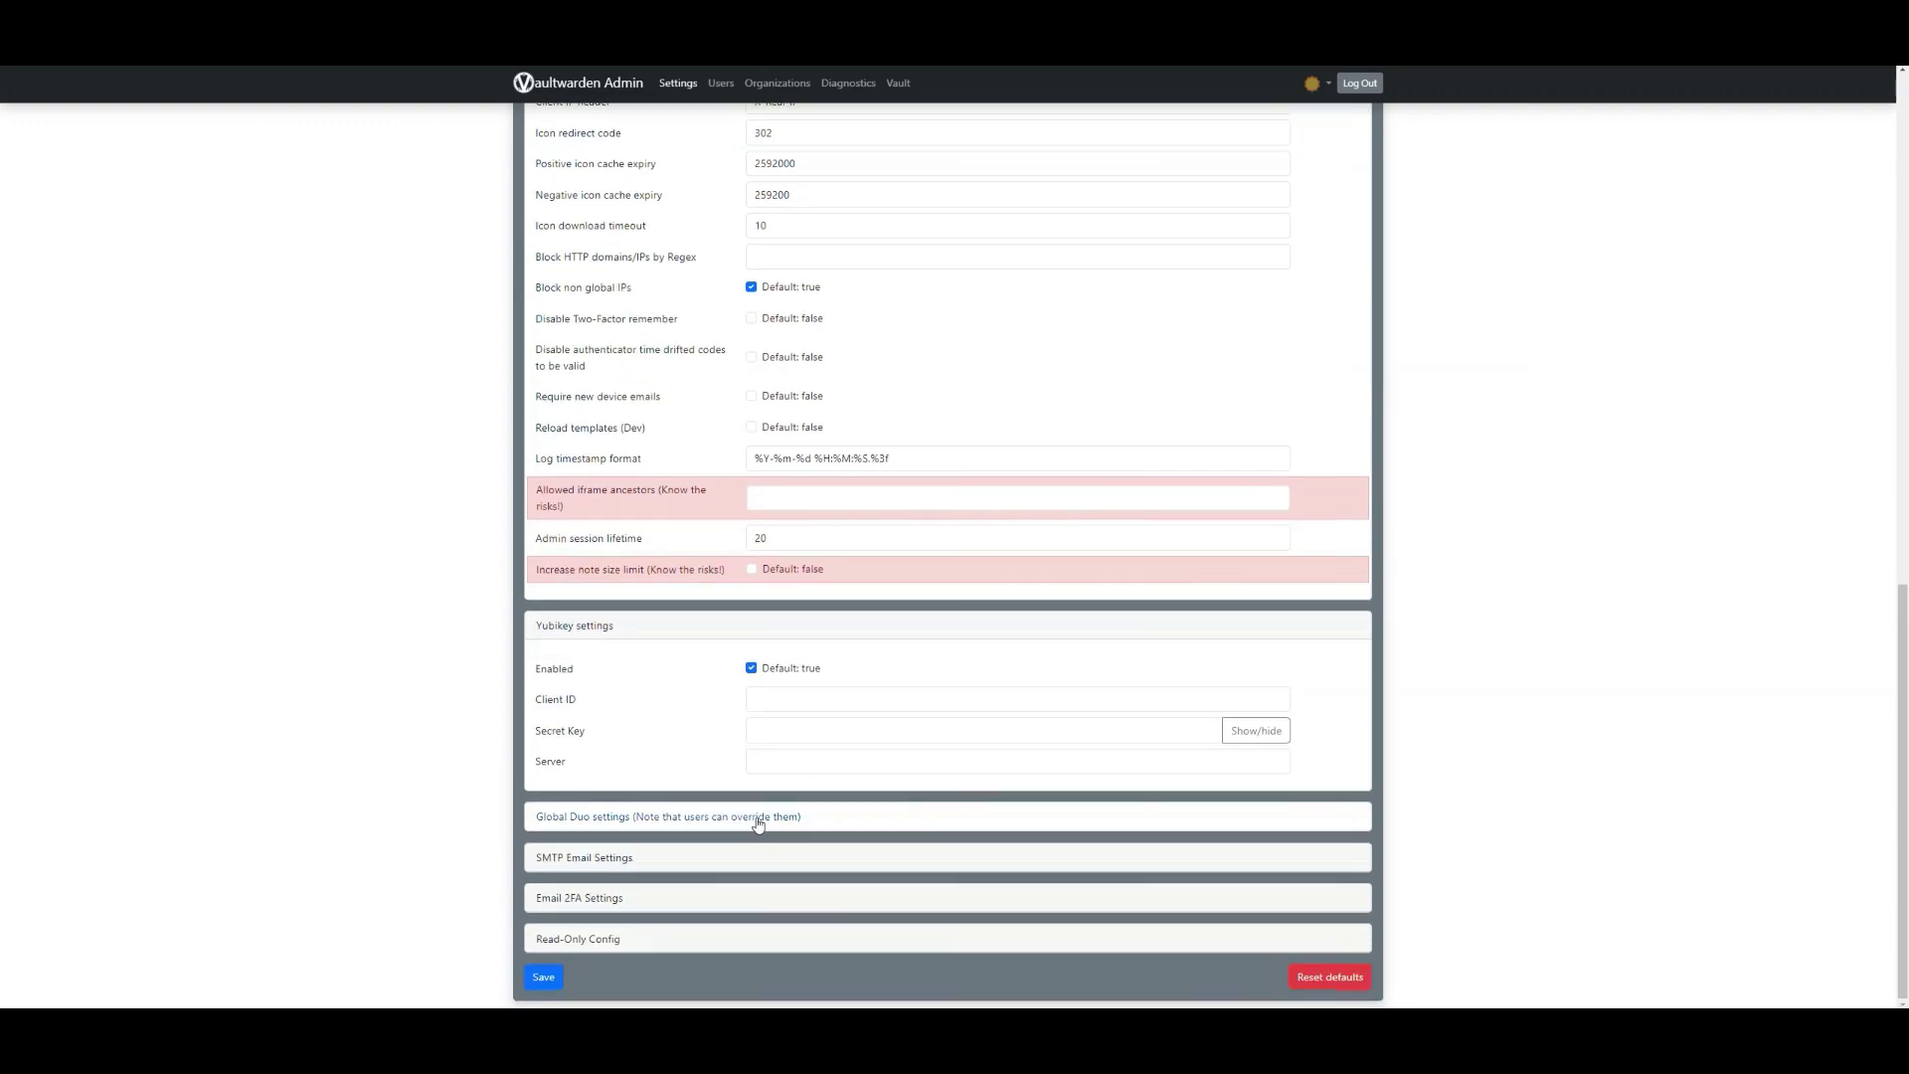
click(759, 824)
click(791, 872)
scroll(747, 813, down, 3)
scroll(746, 813, down, 3)
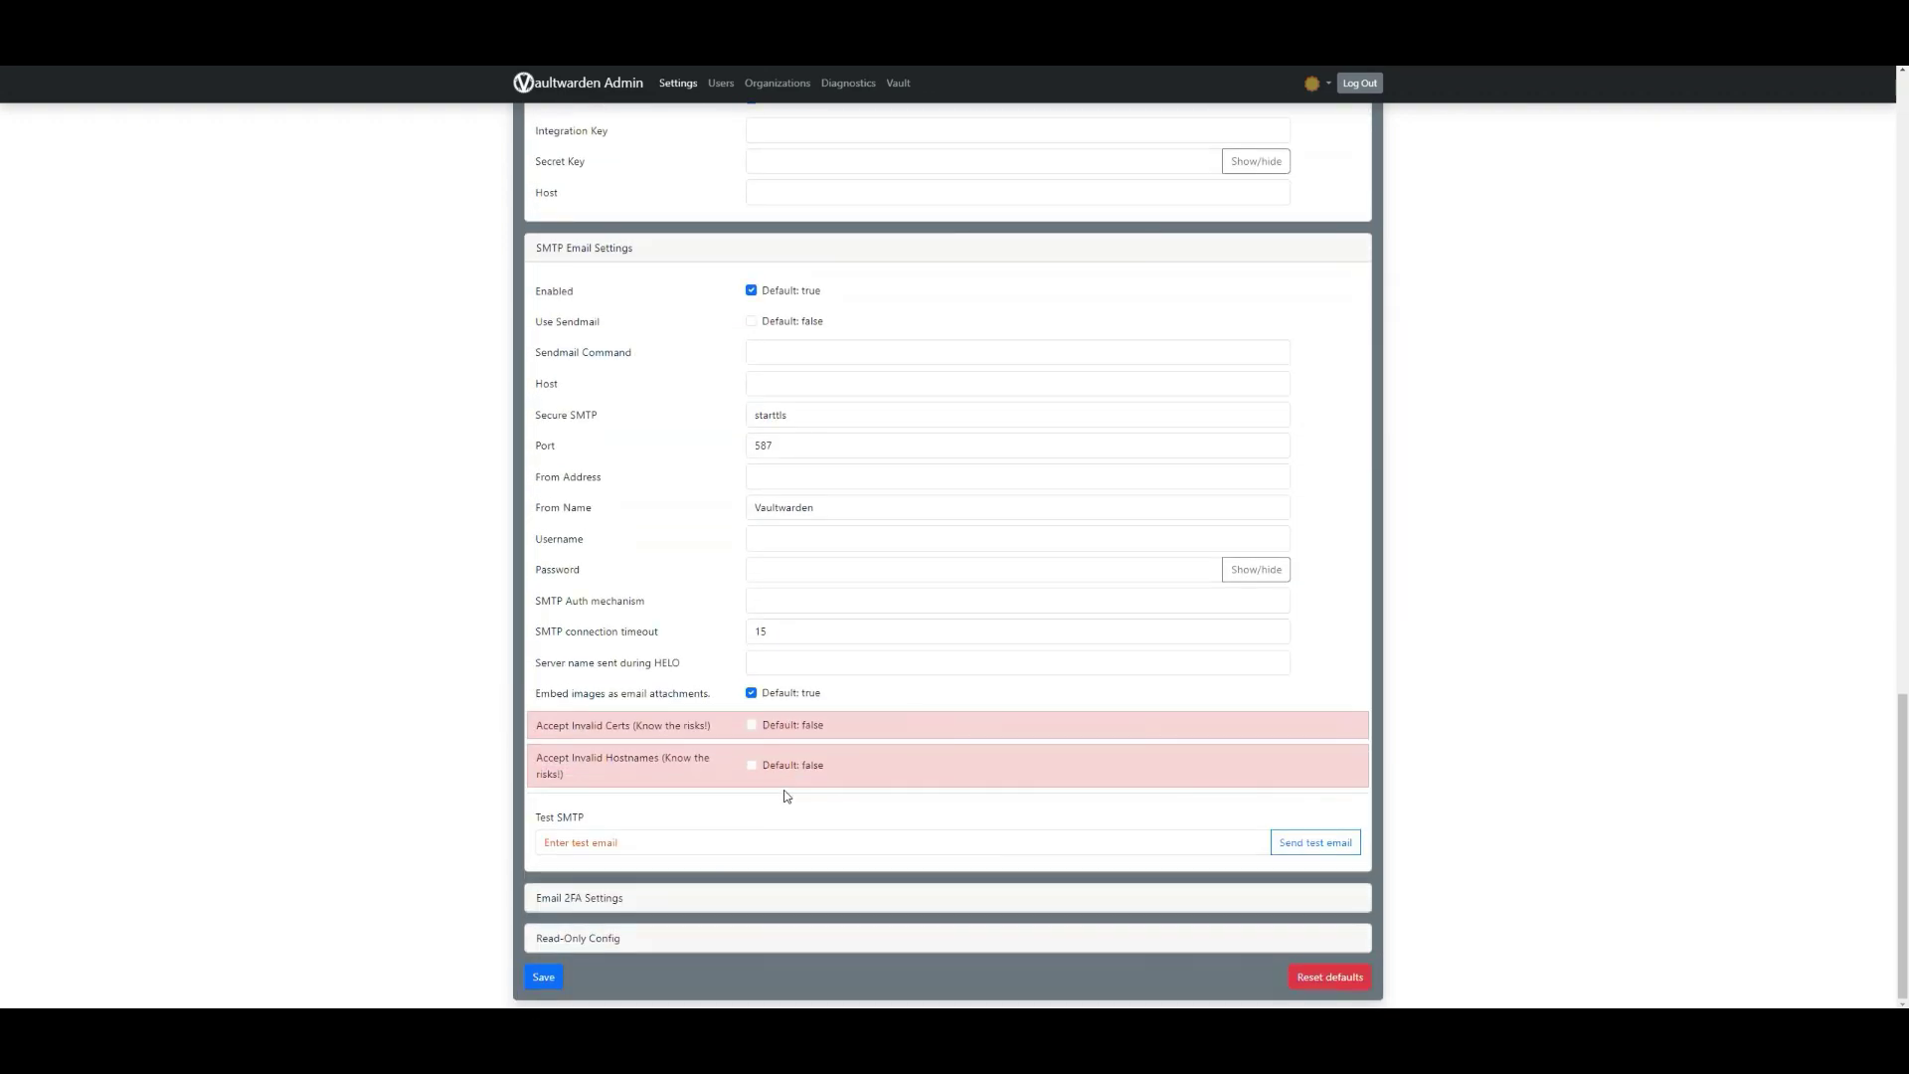
click(671, 901)
click(686, 950)
scroll(786, 854, down, 5)
scroll(797, 836, down, 5)
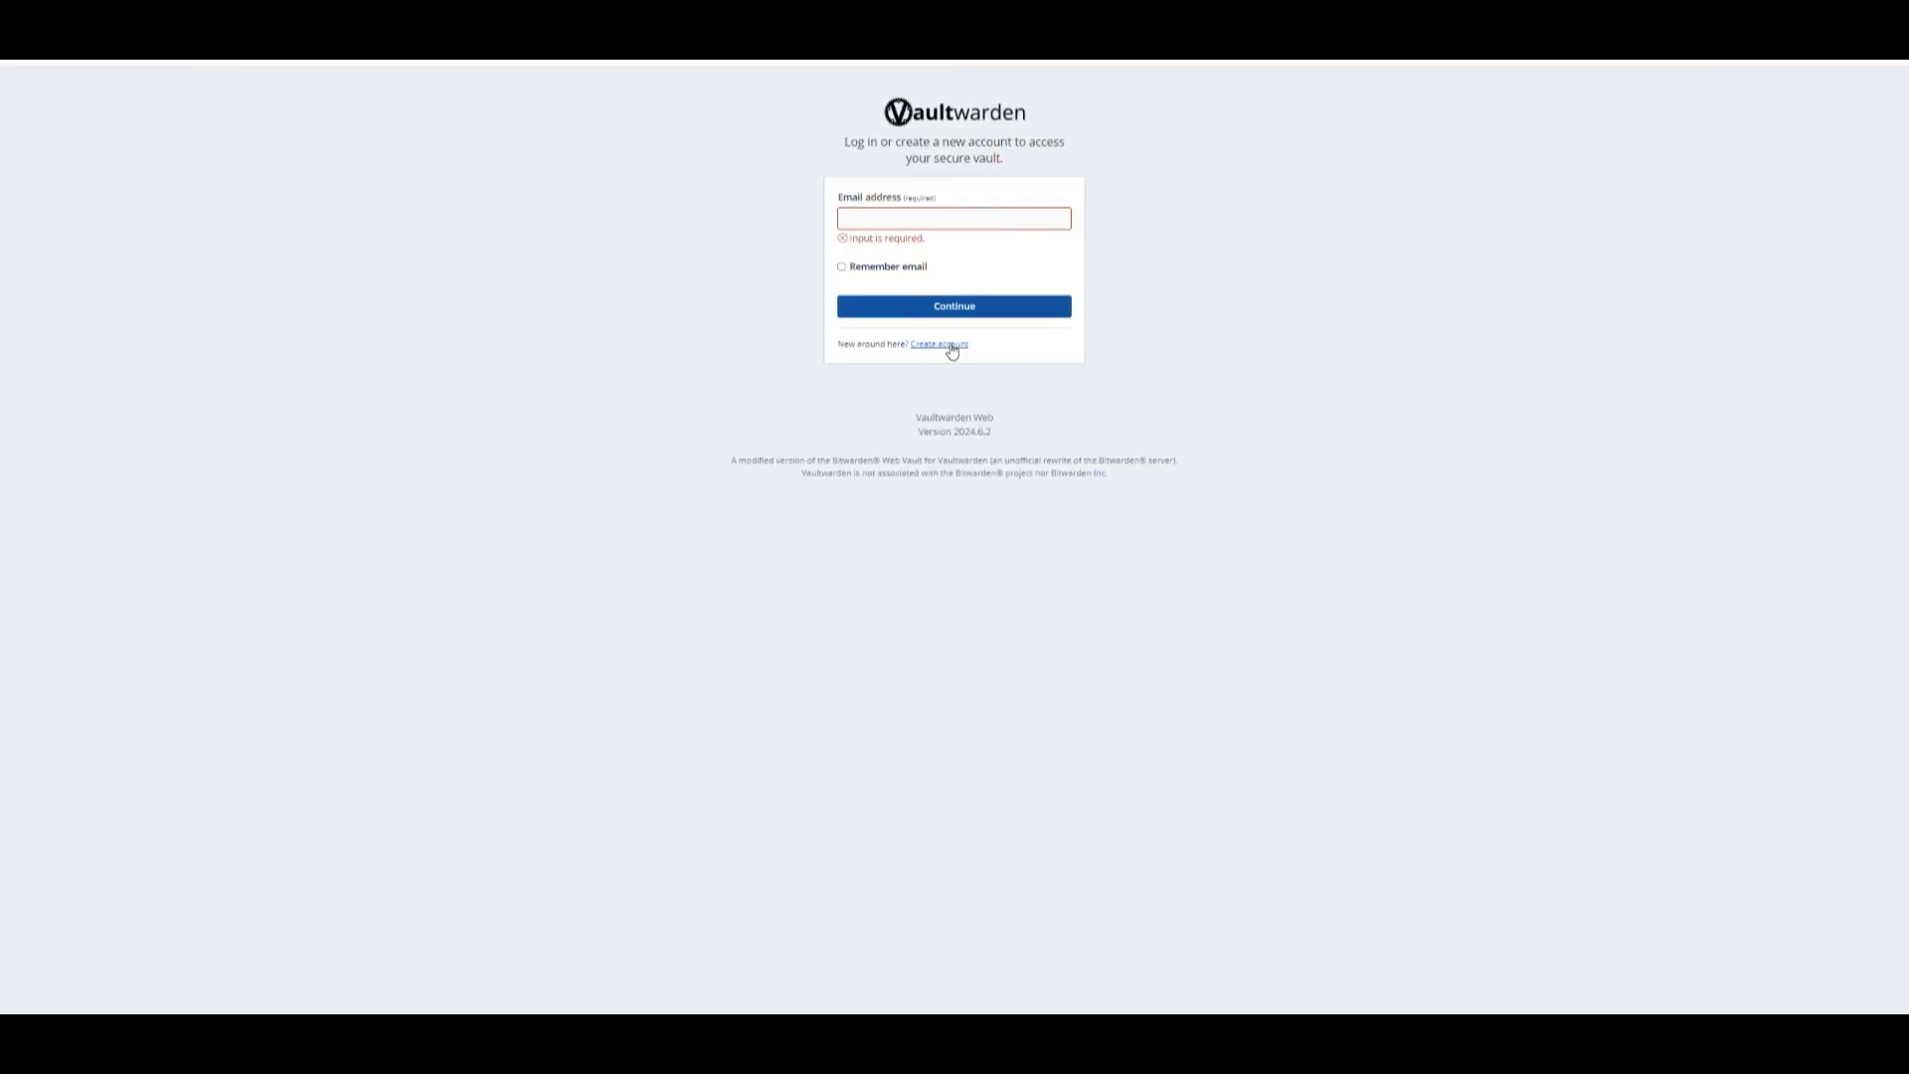
Register the Installer Guru account with email, master password and hint, then log in.
click(954, 346)
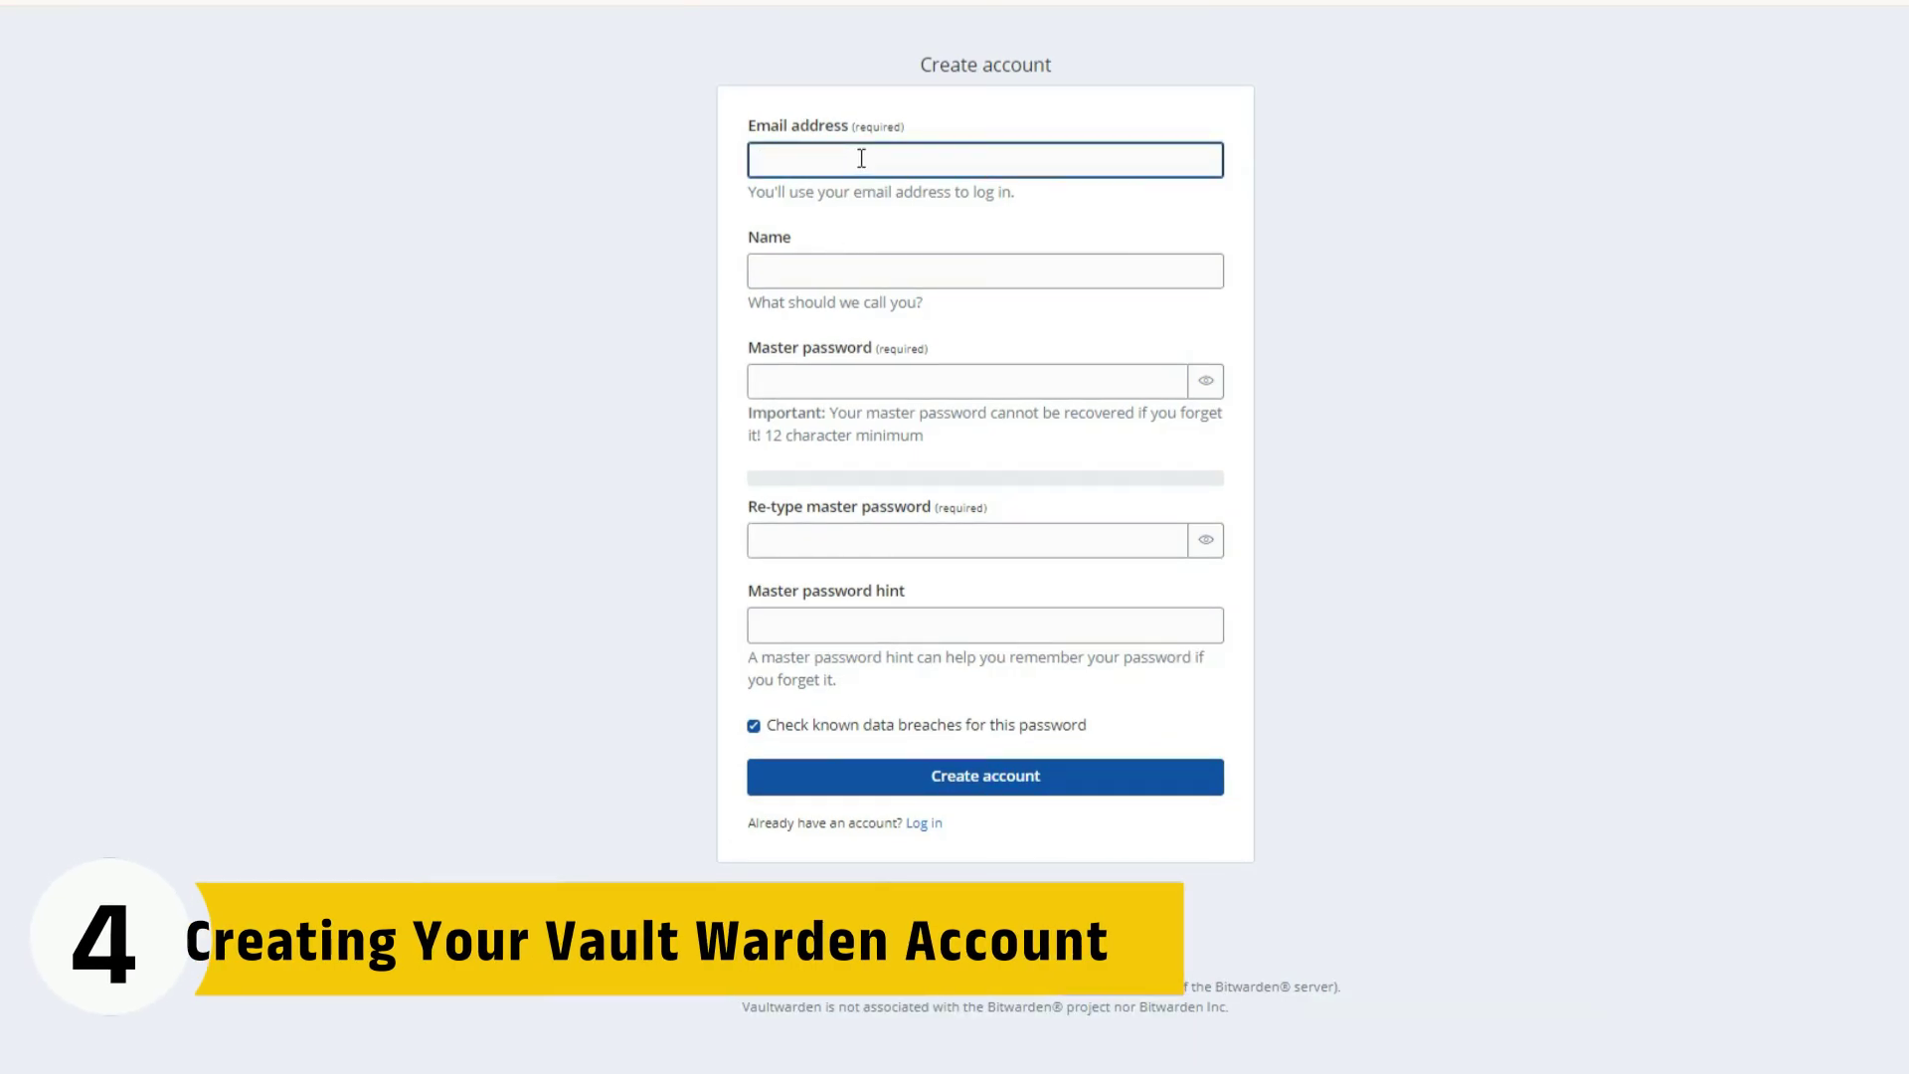
text(in)
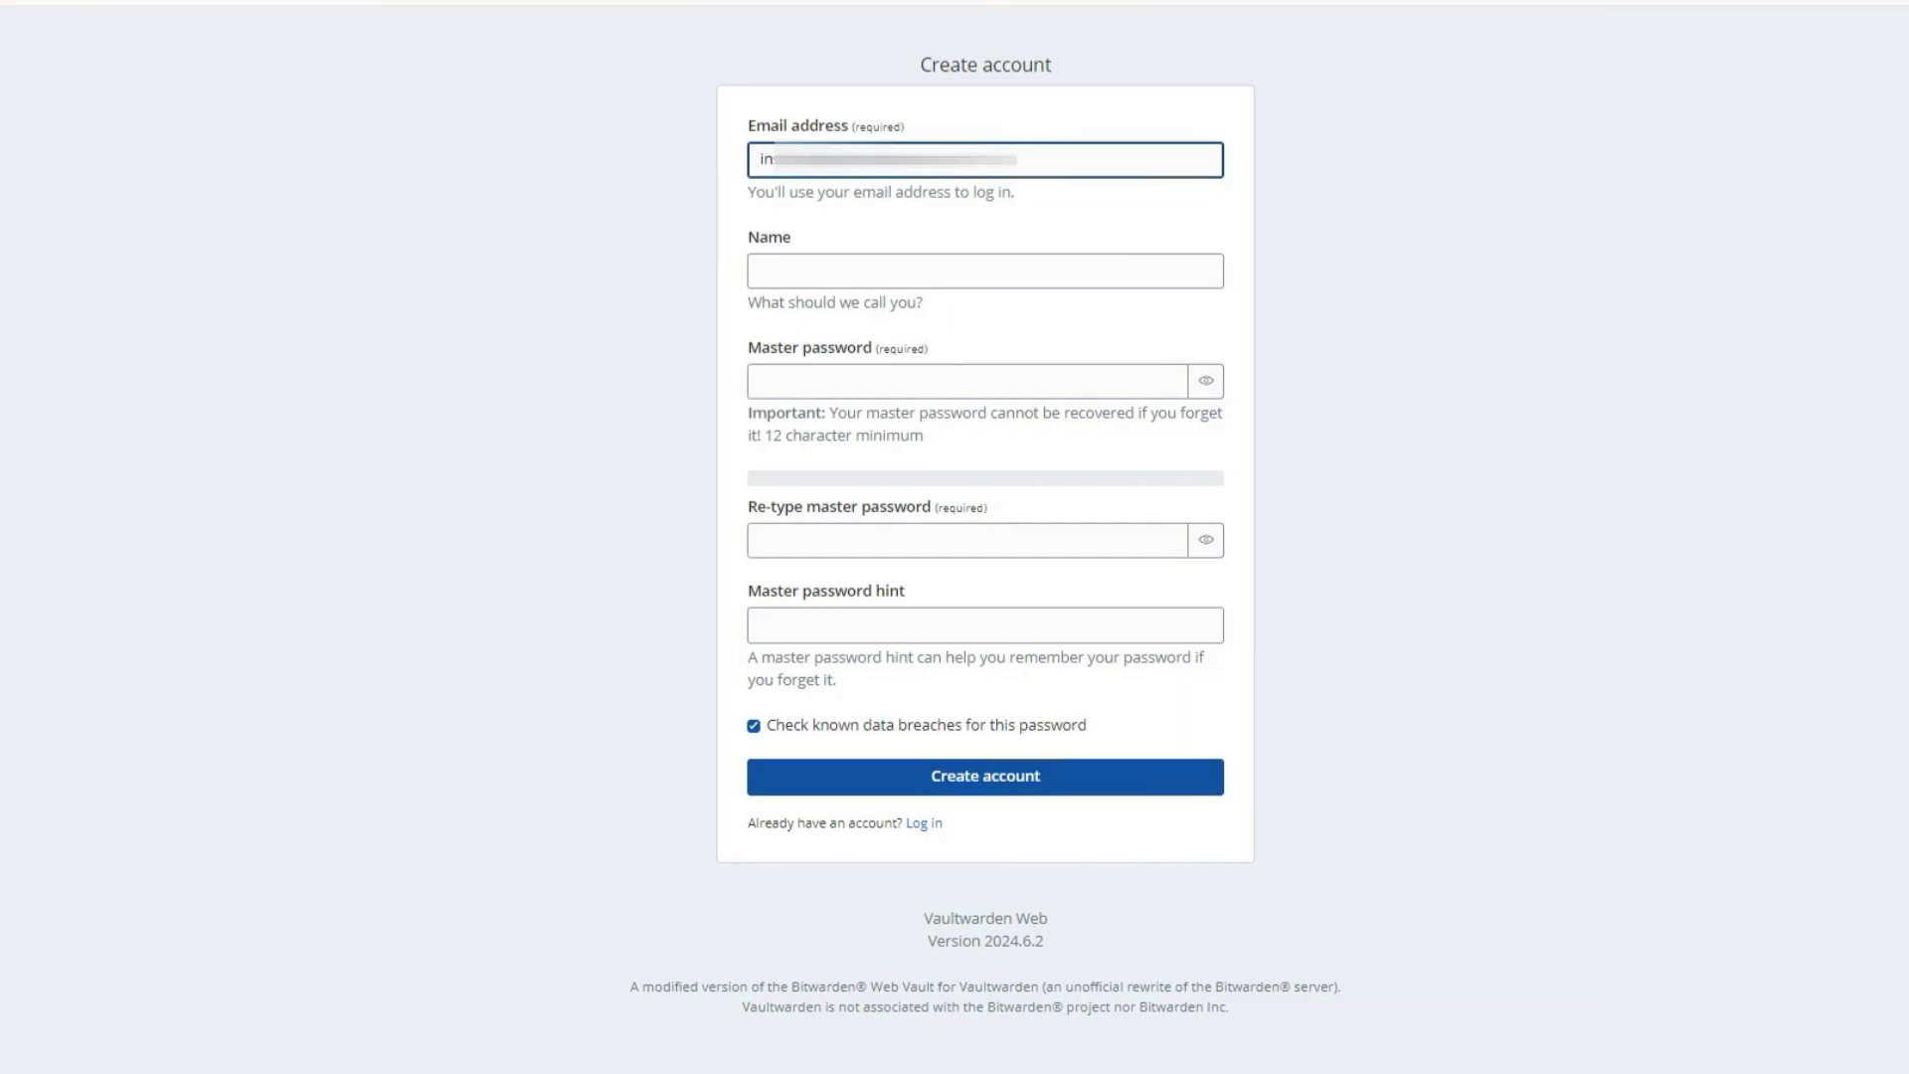
key(Tab)
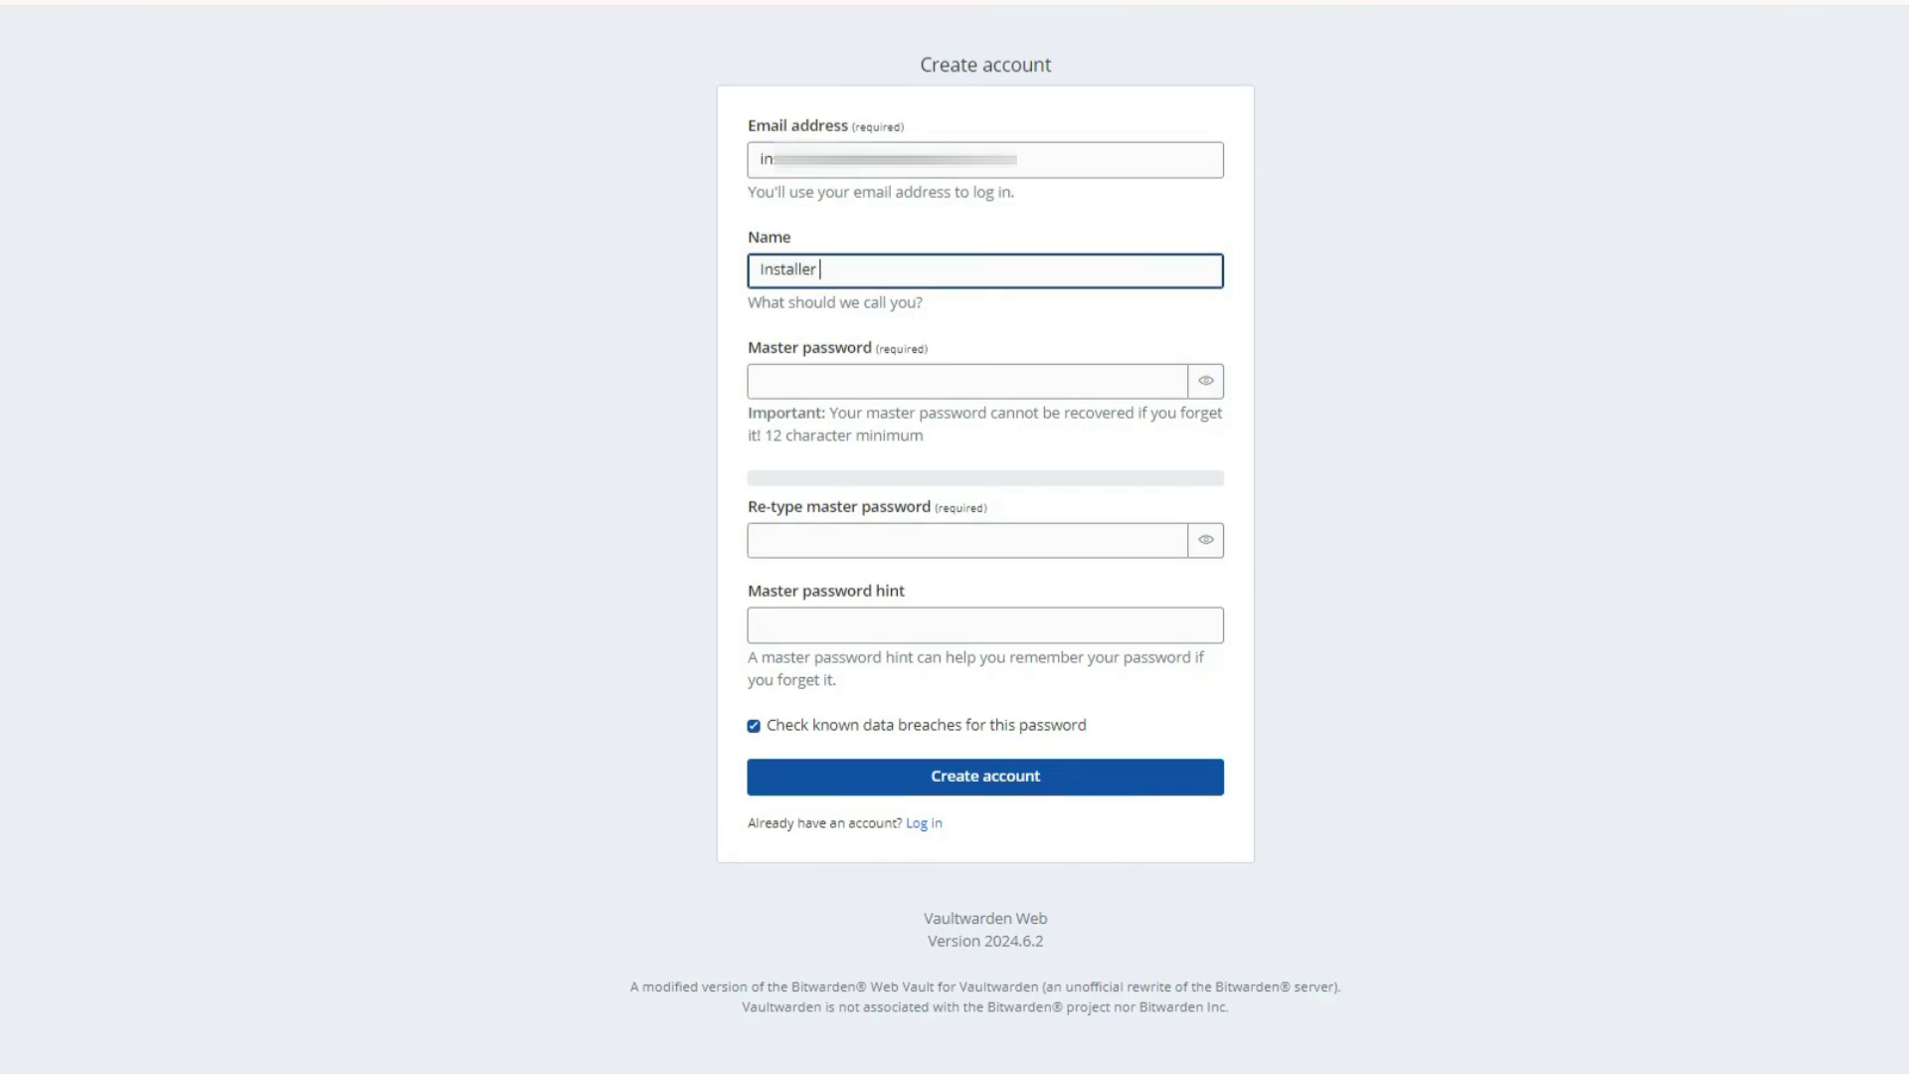
text(ru)
key(Tab)
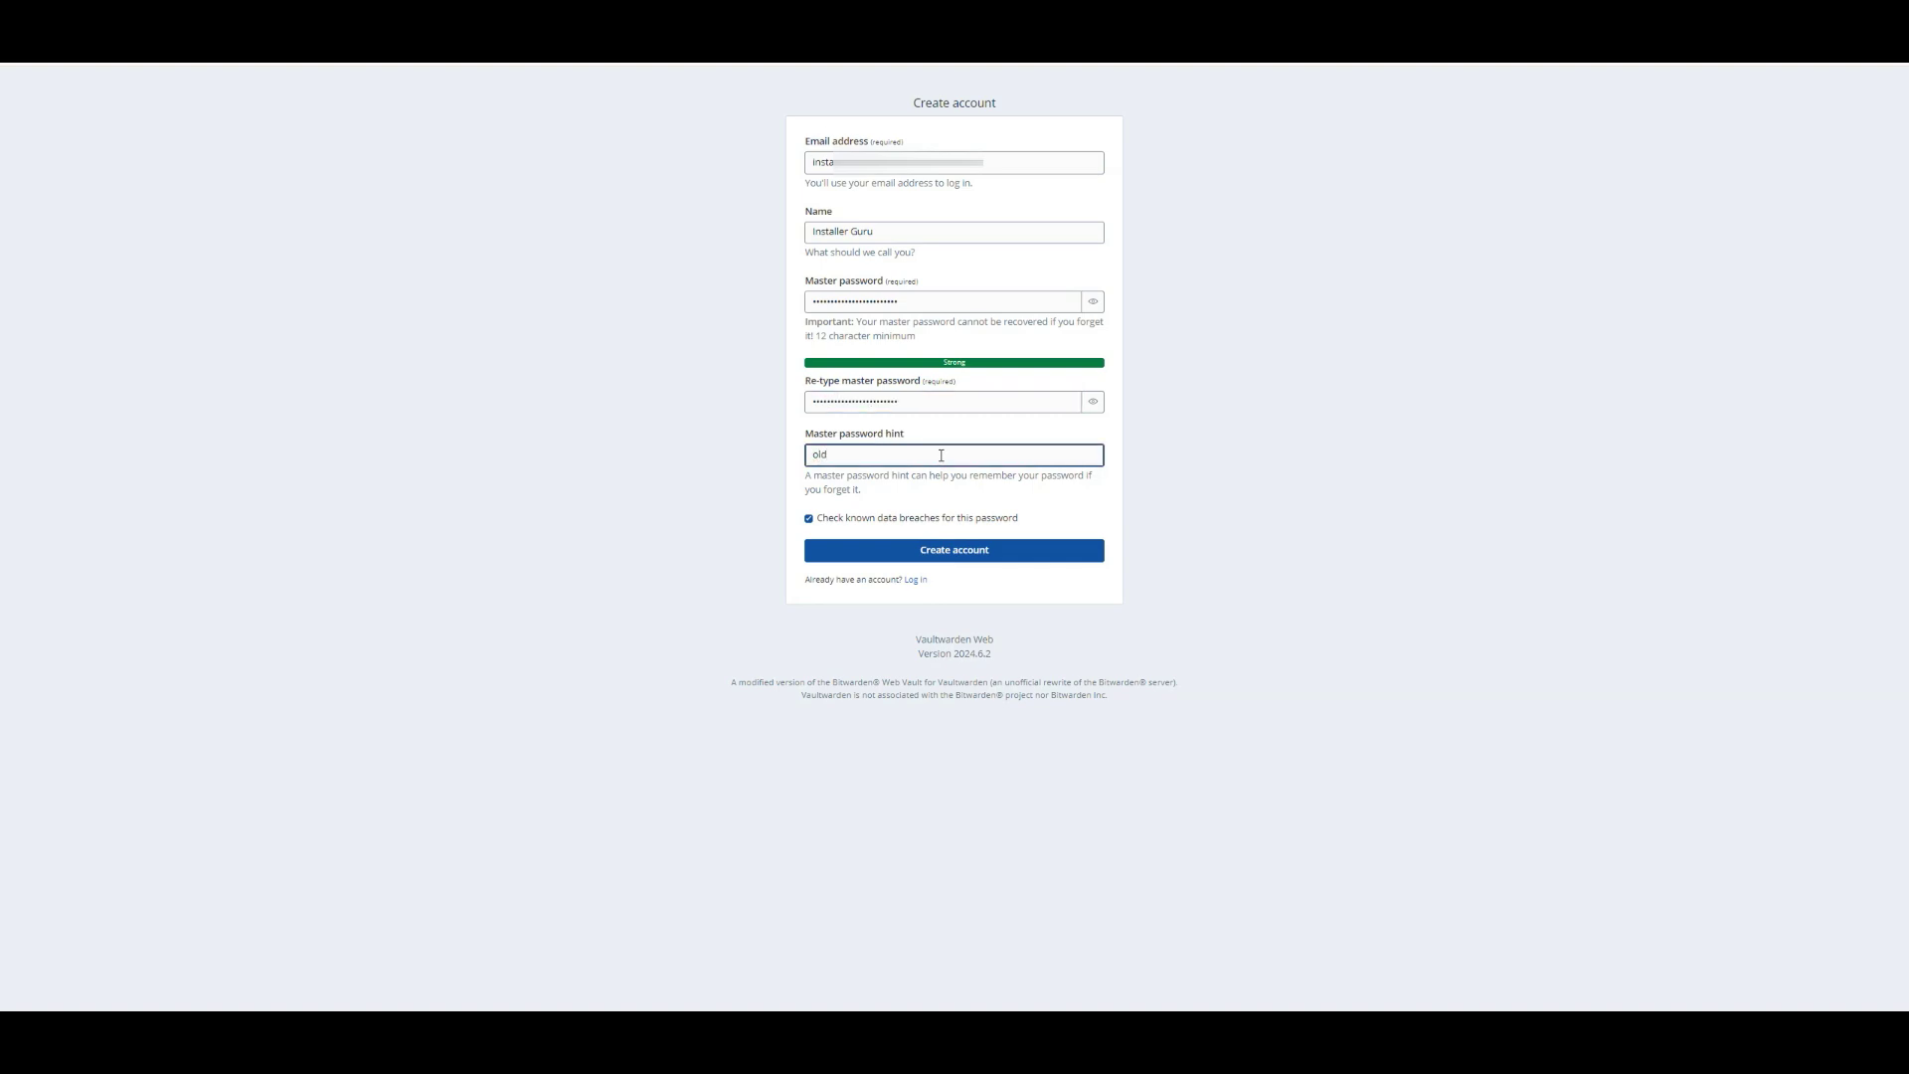
click(944, 552)
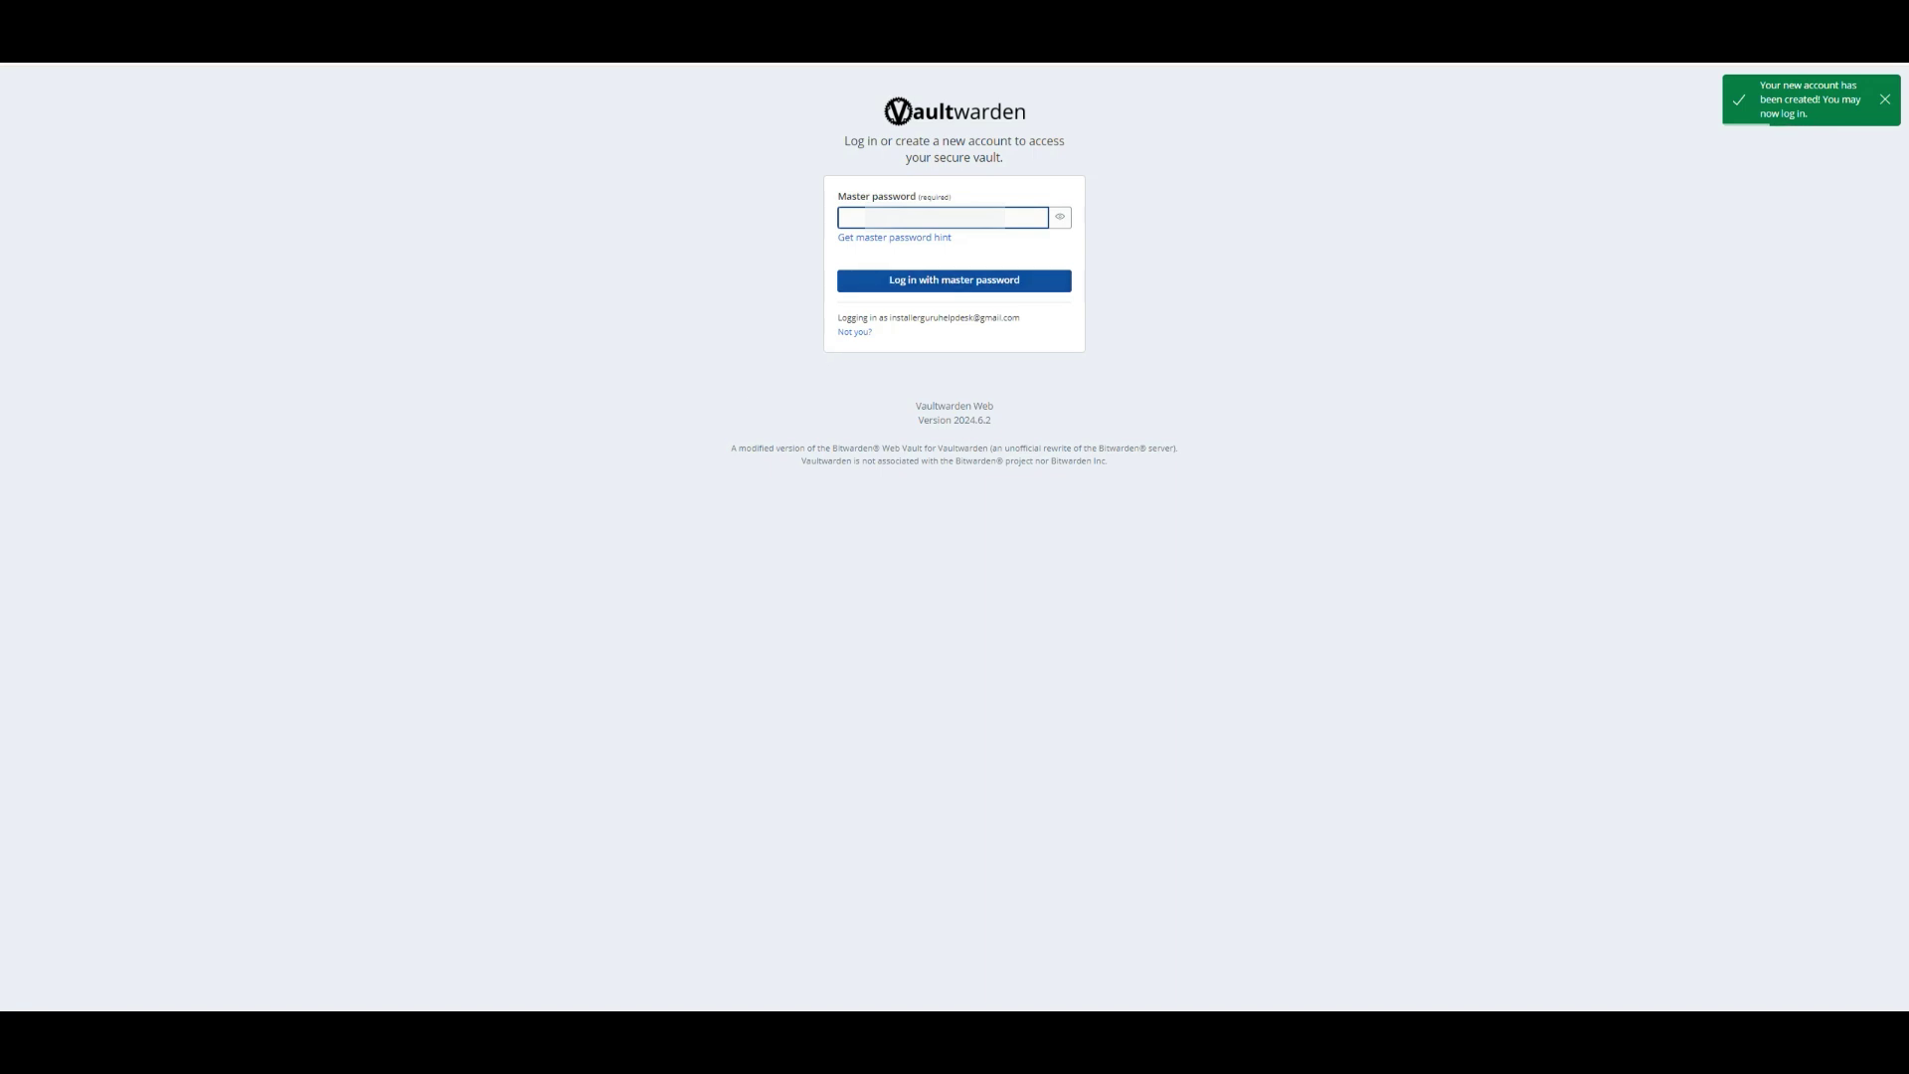
text(••••••)
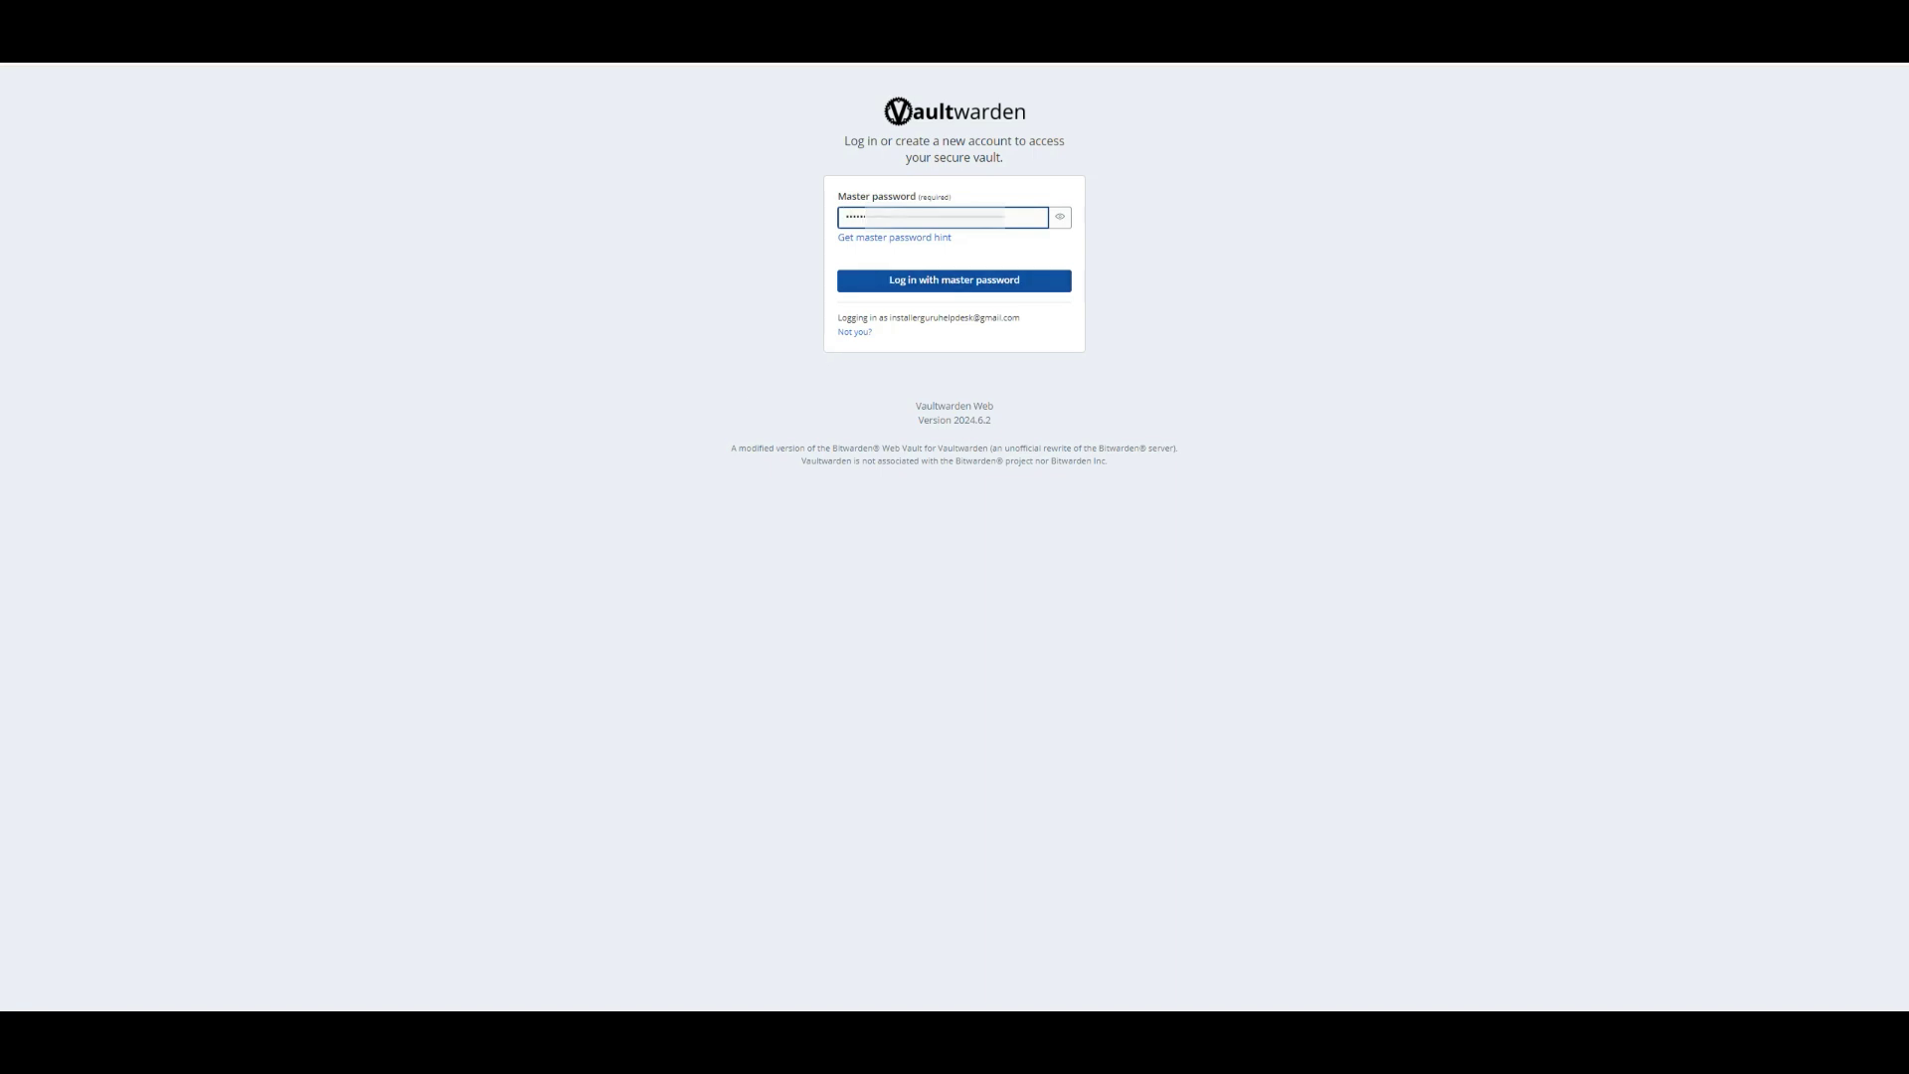
key(Return)
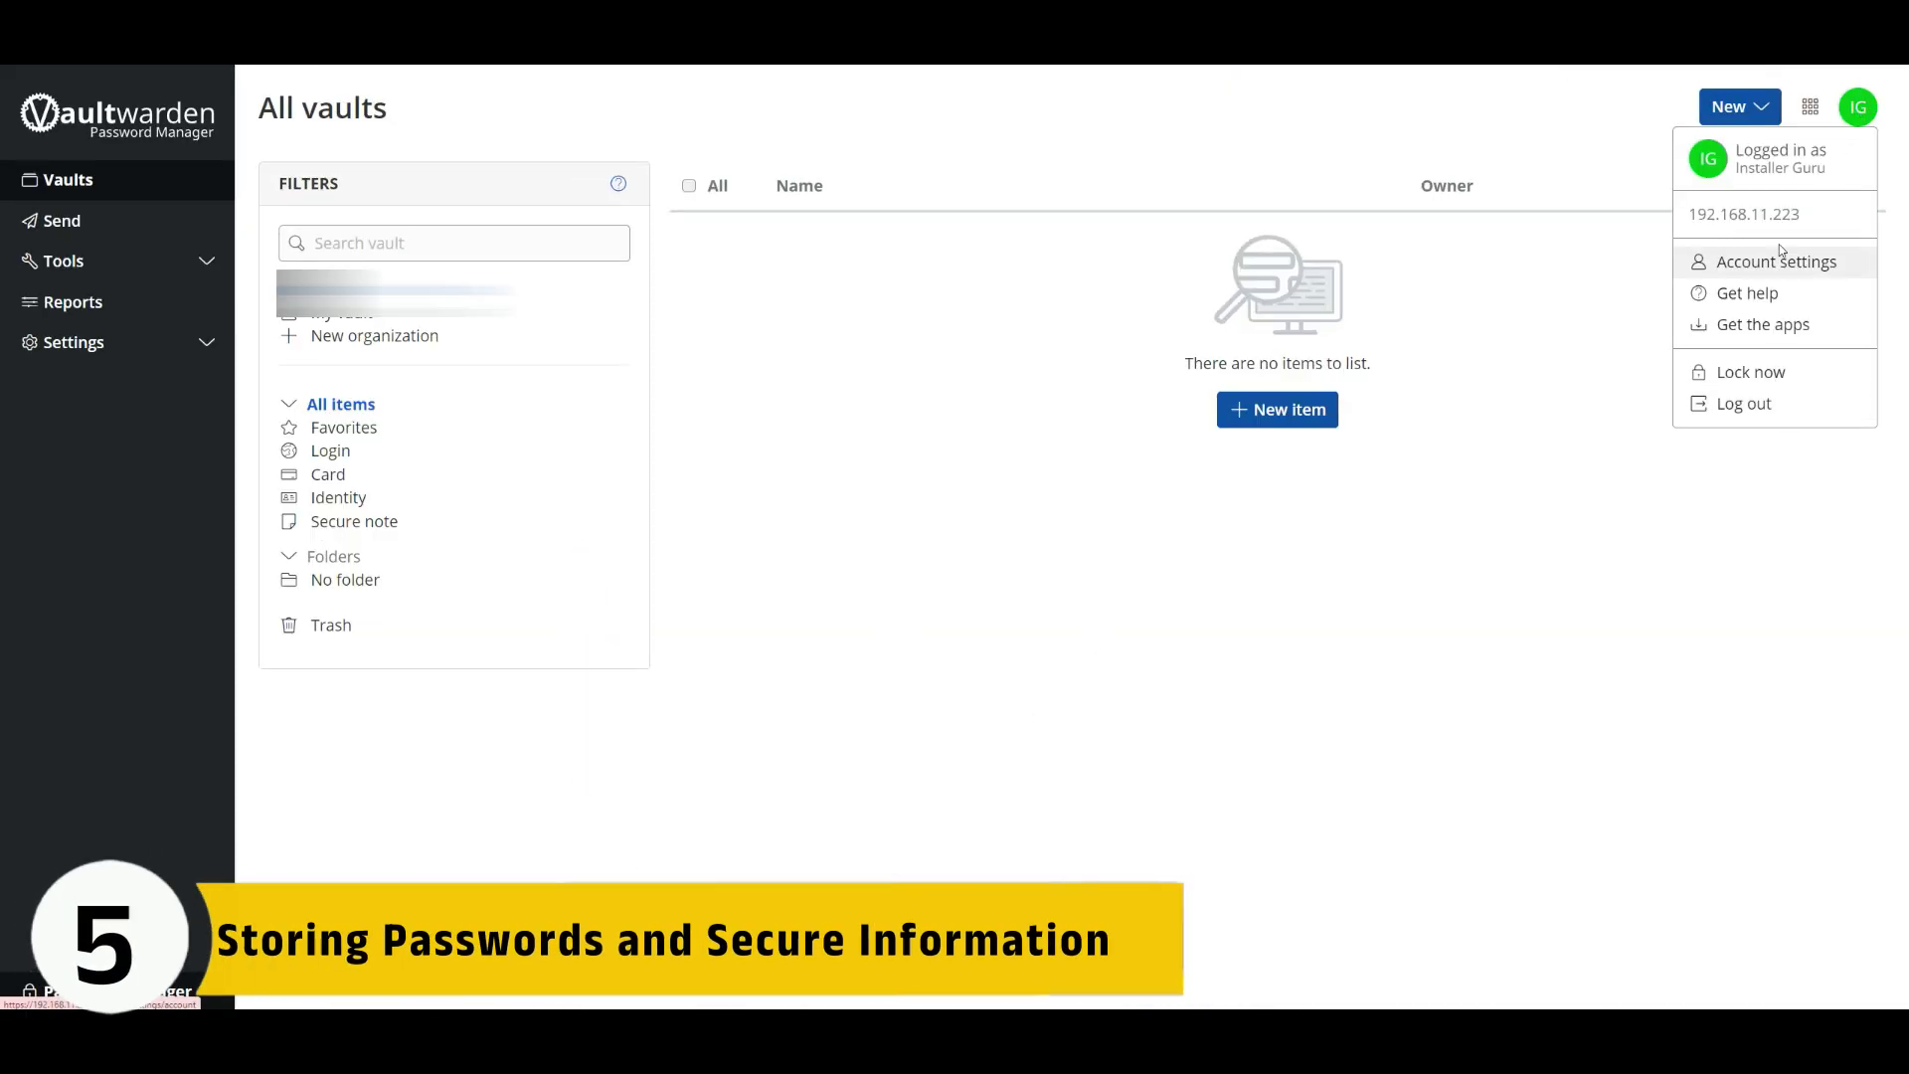
Start a new Login item and file it under No folder.
click(67, 180)
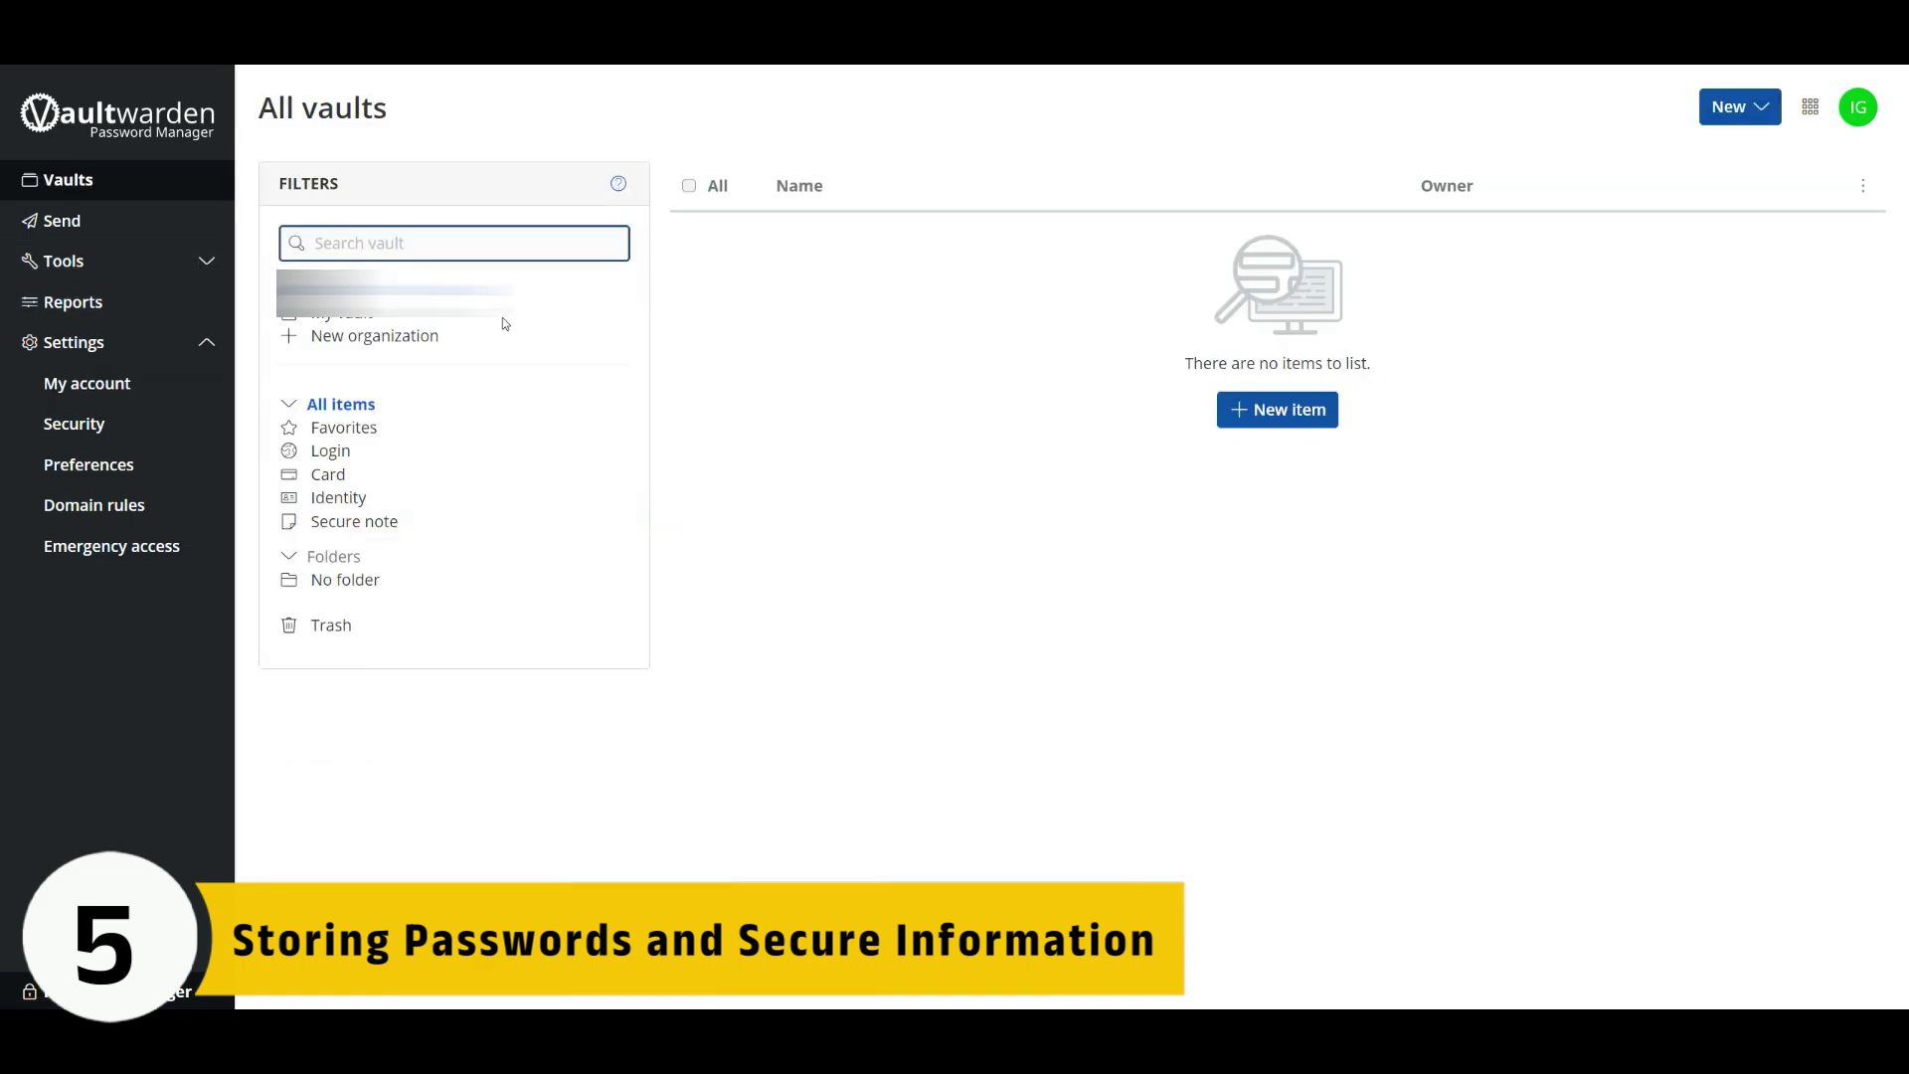
click(1278, 410)
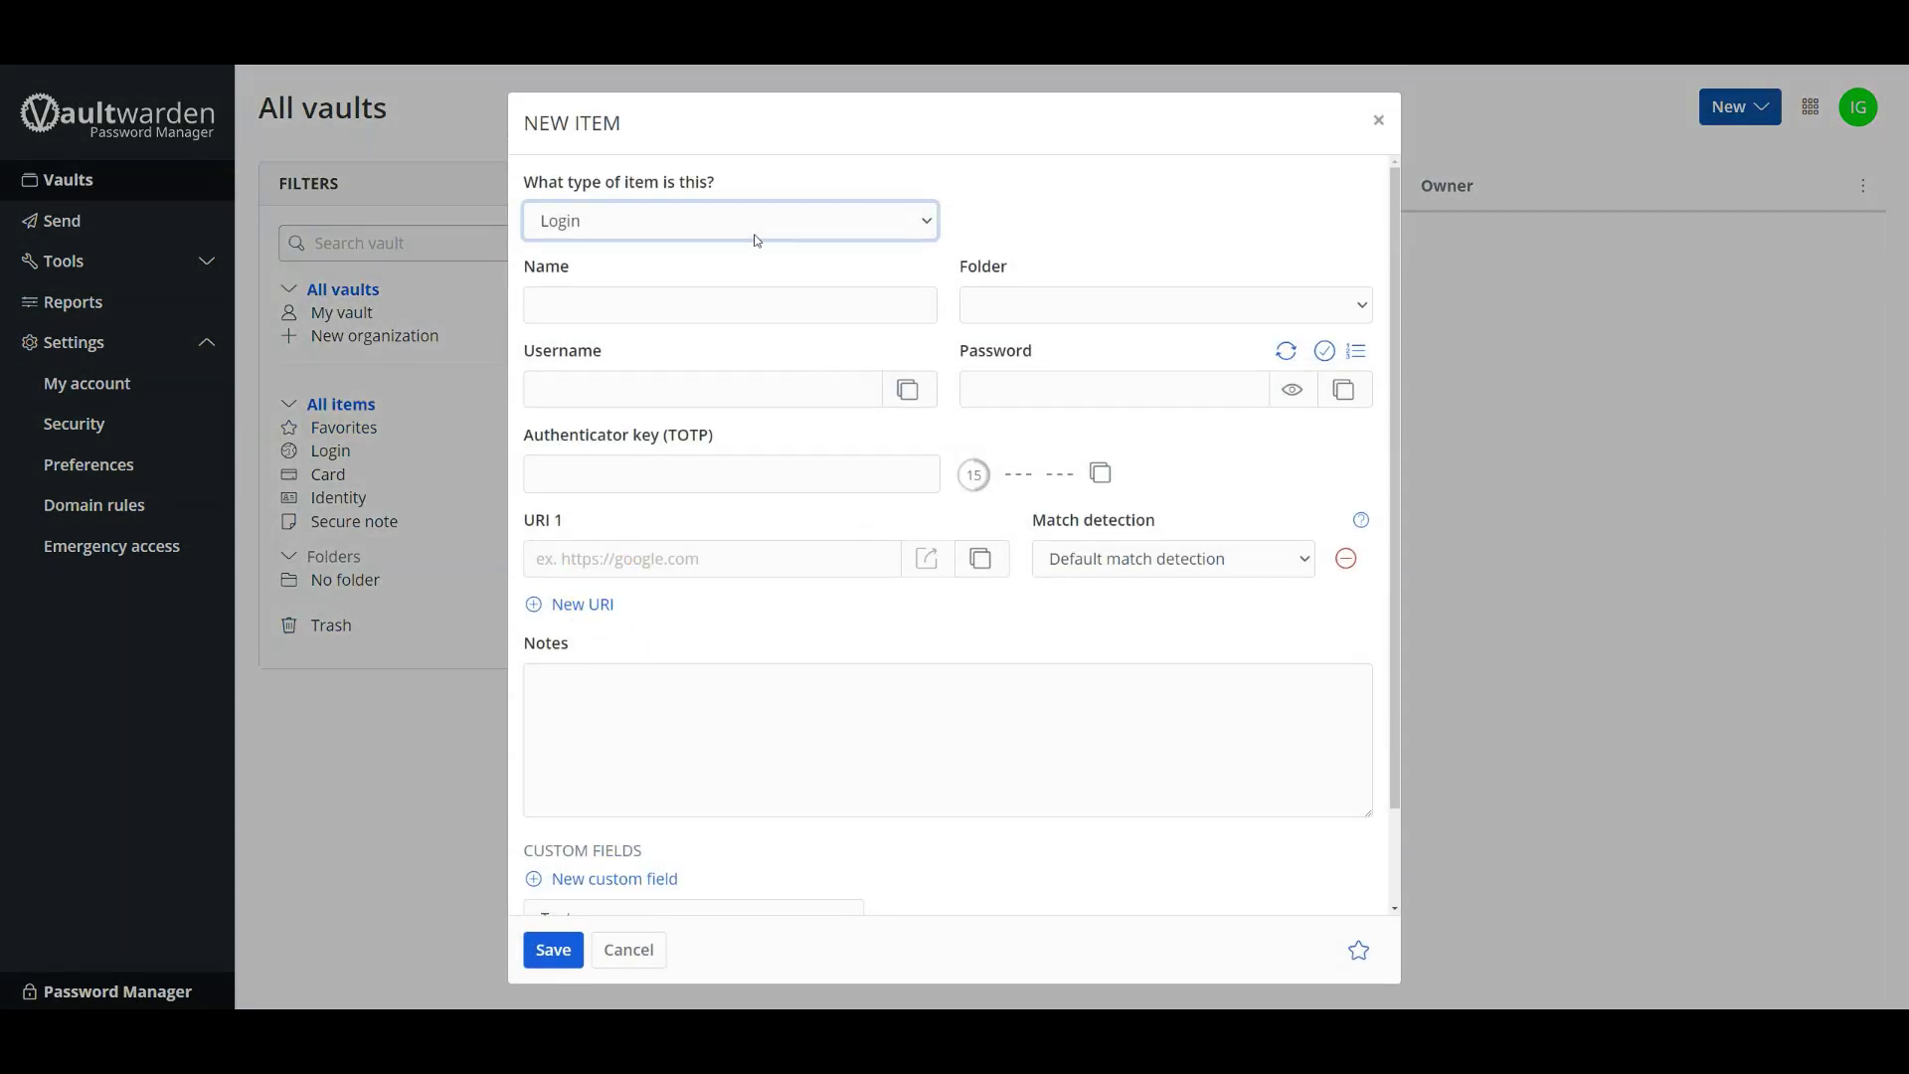
click(730, 221)
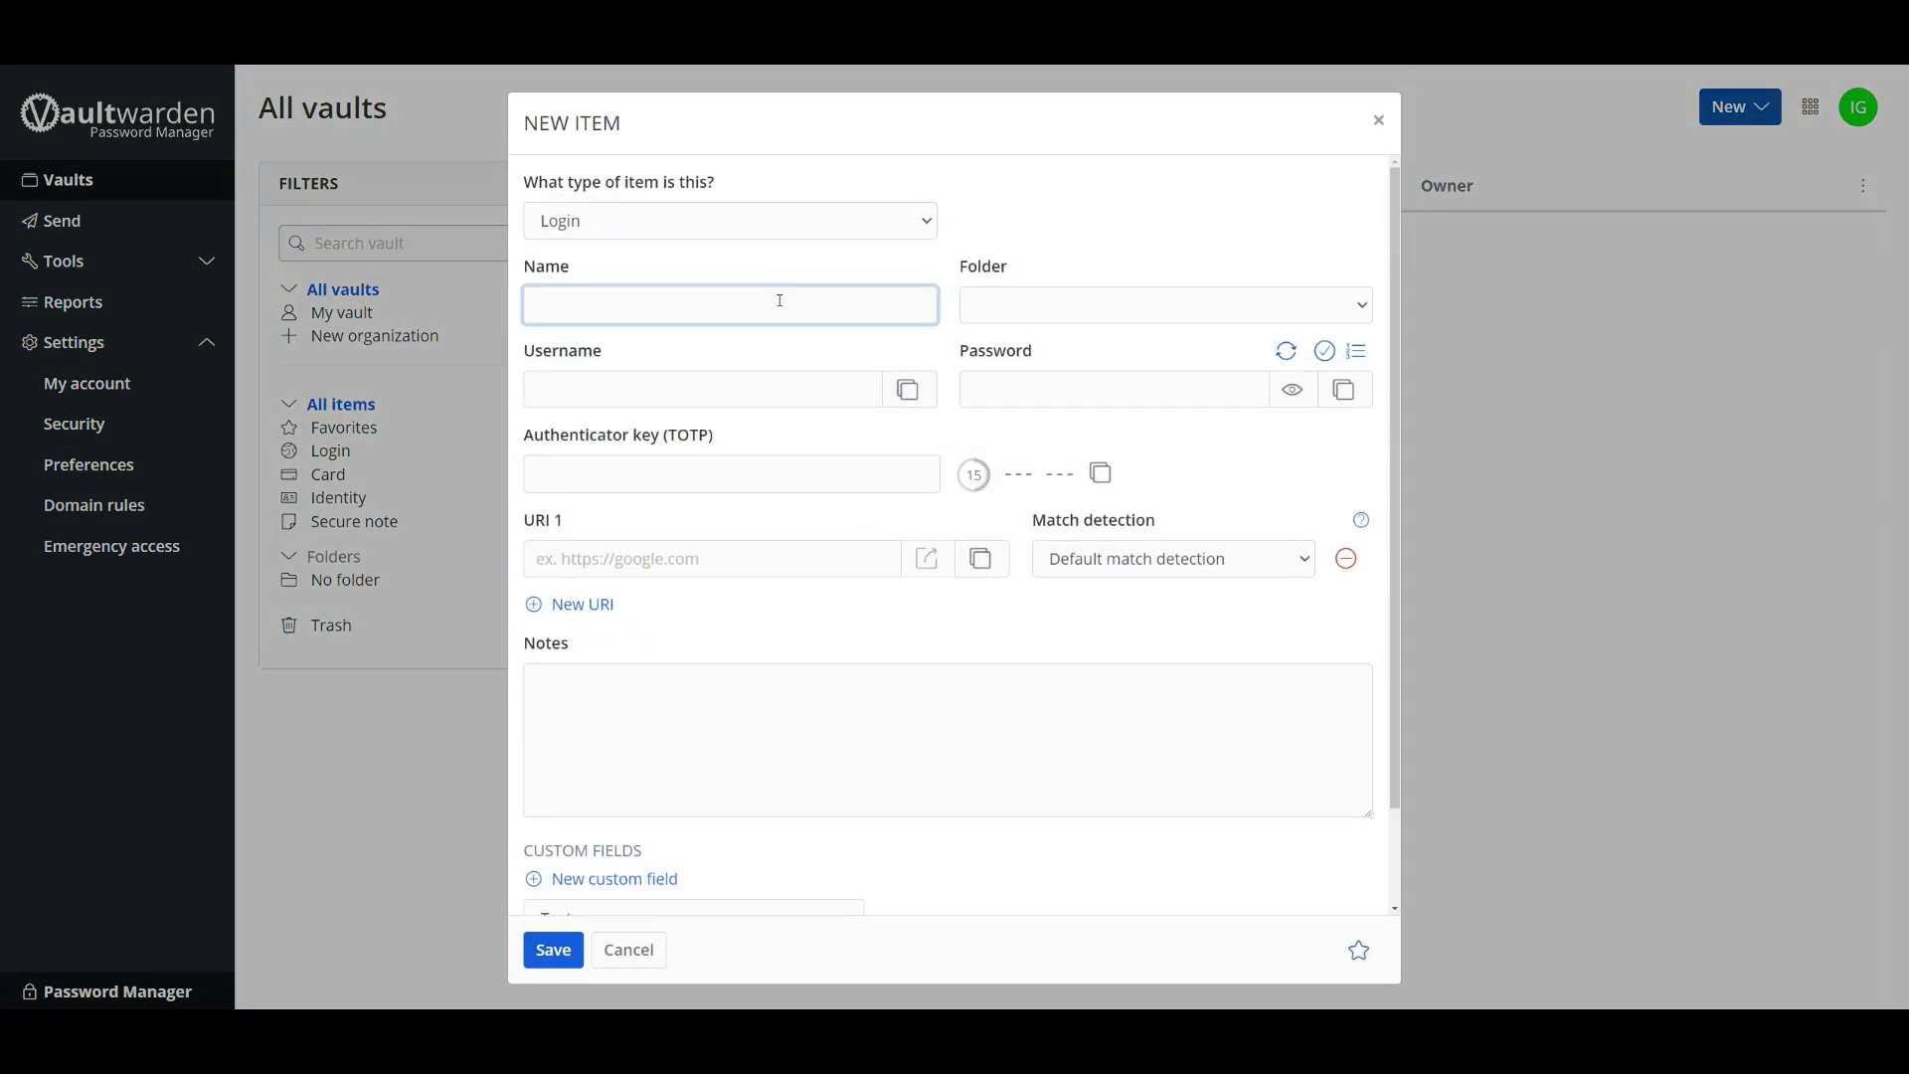
text(IG cloud)
click(1164, 304)
click(1164, 343)
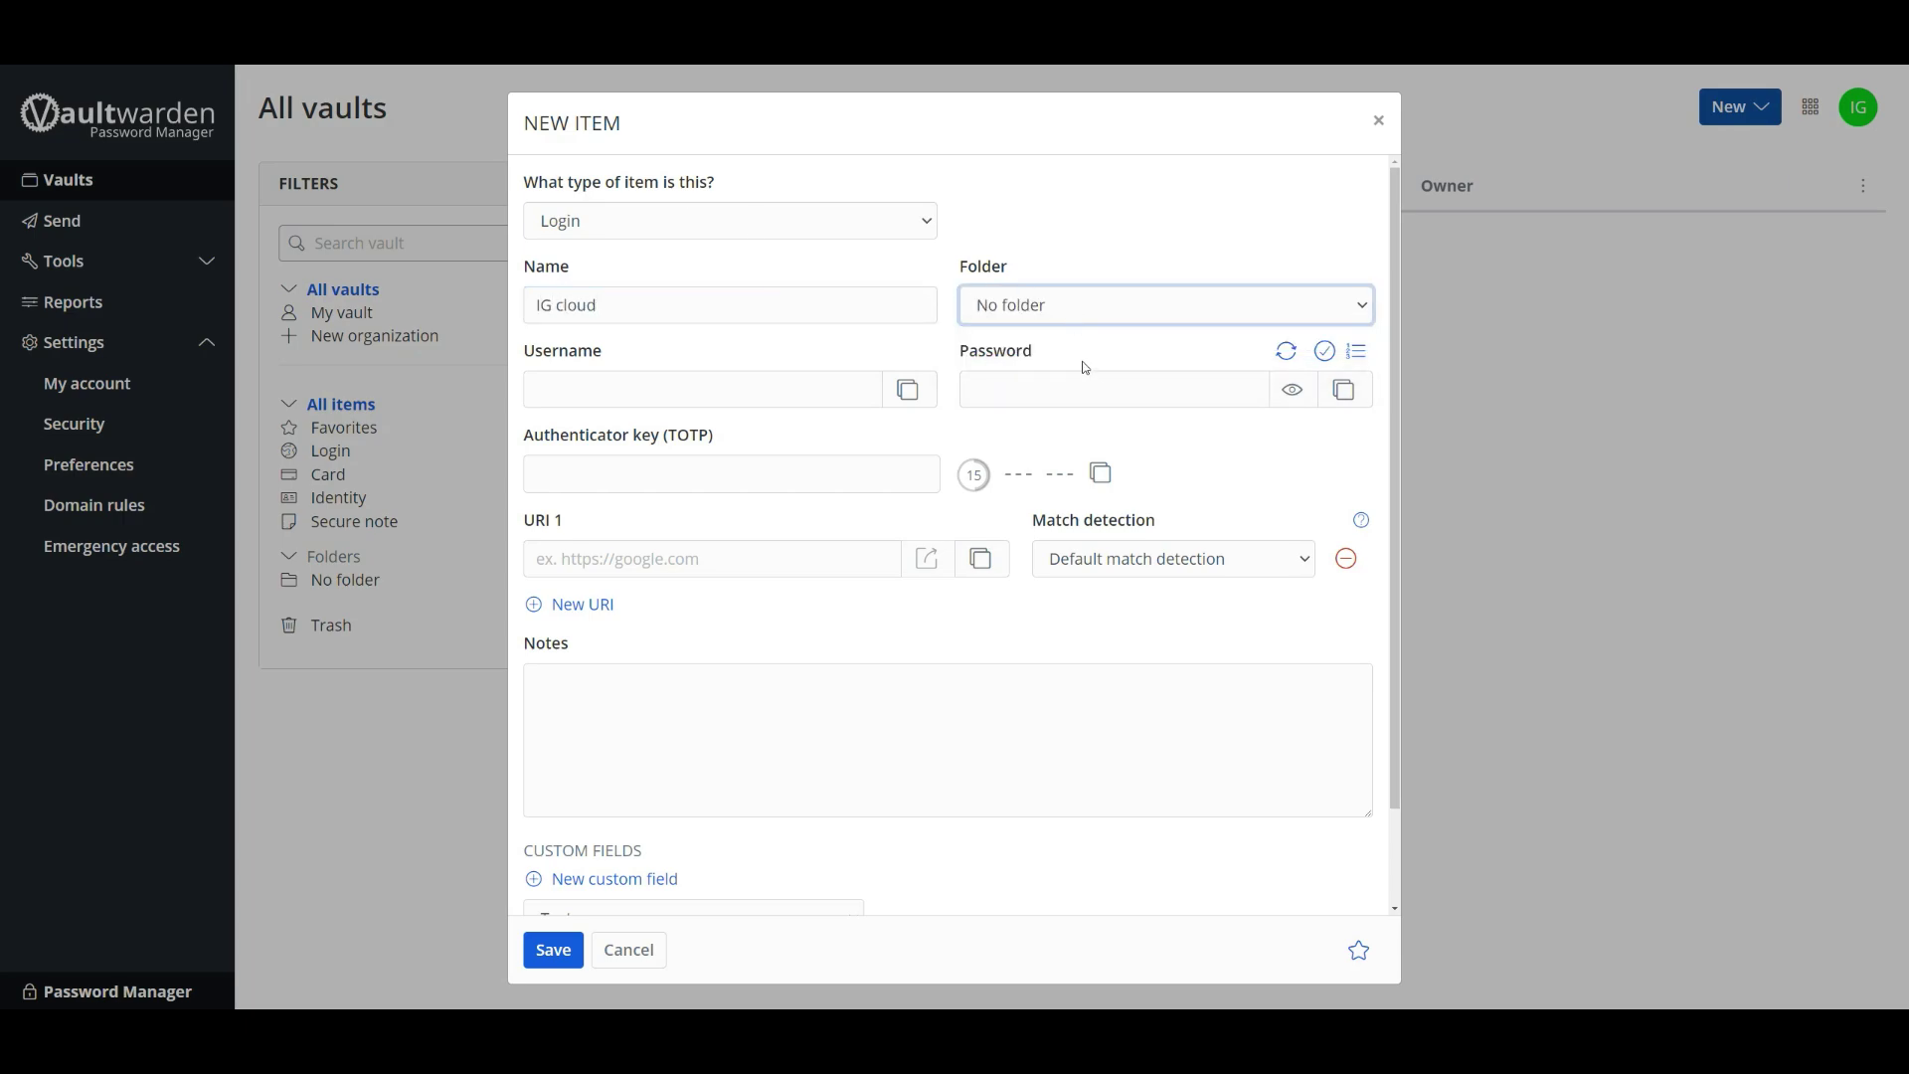
Enter username admin, the password, the cloud URI and a note, then save.
click(701, 390)
text(admin)
key(Tab)
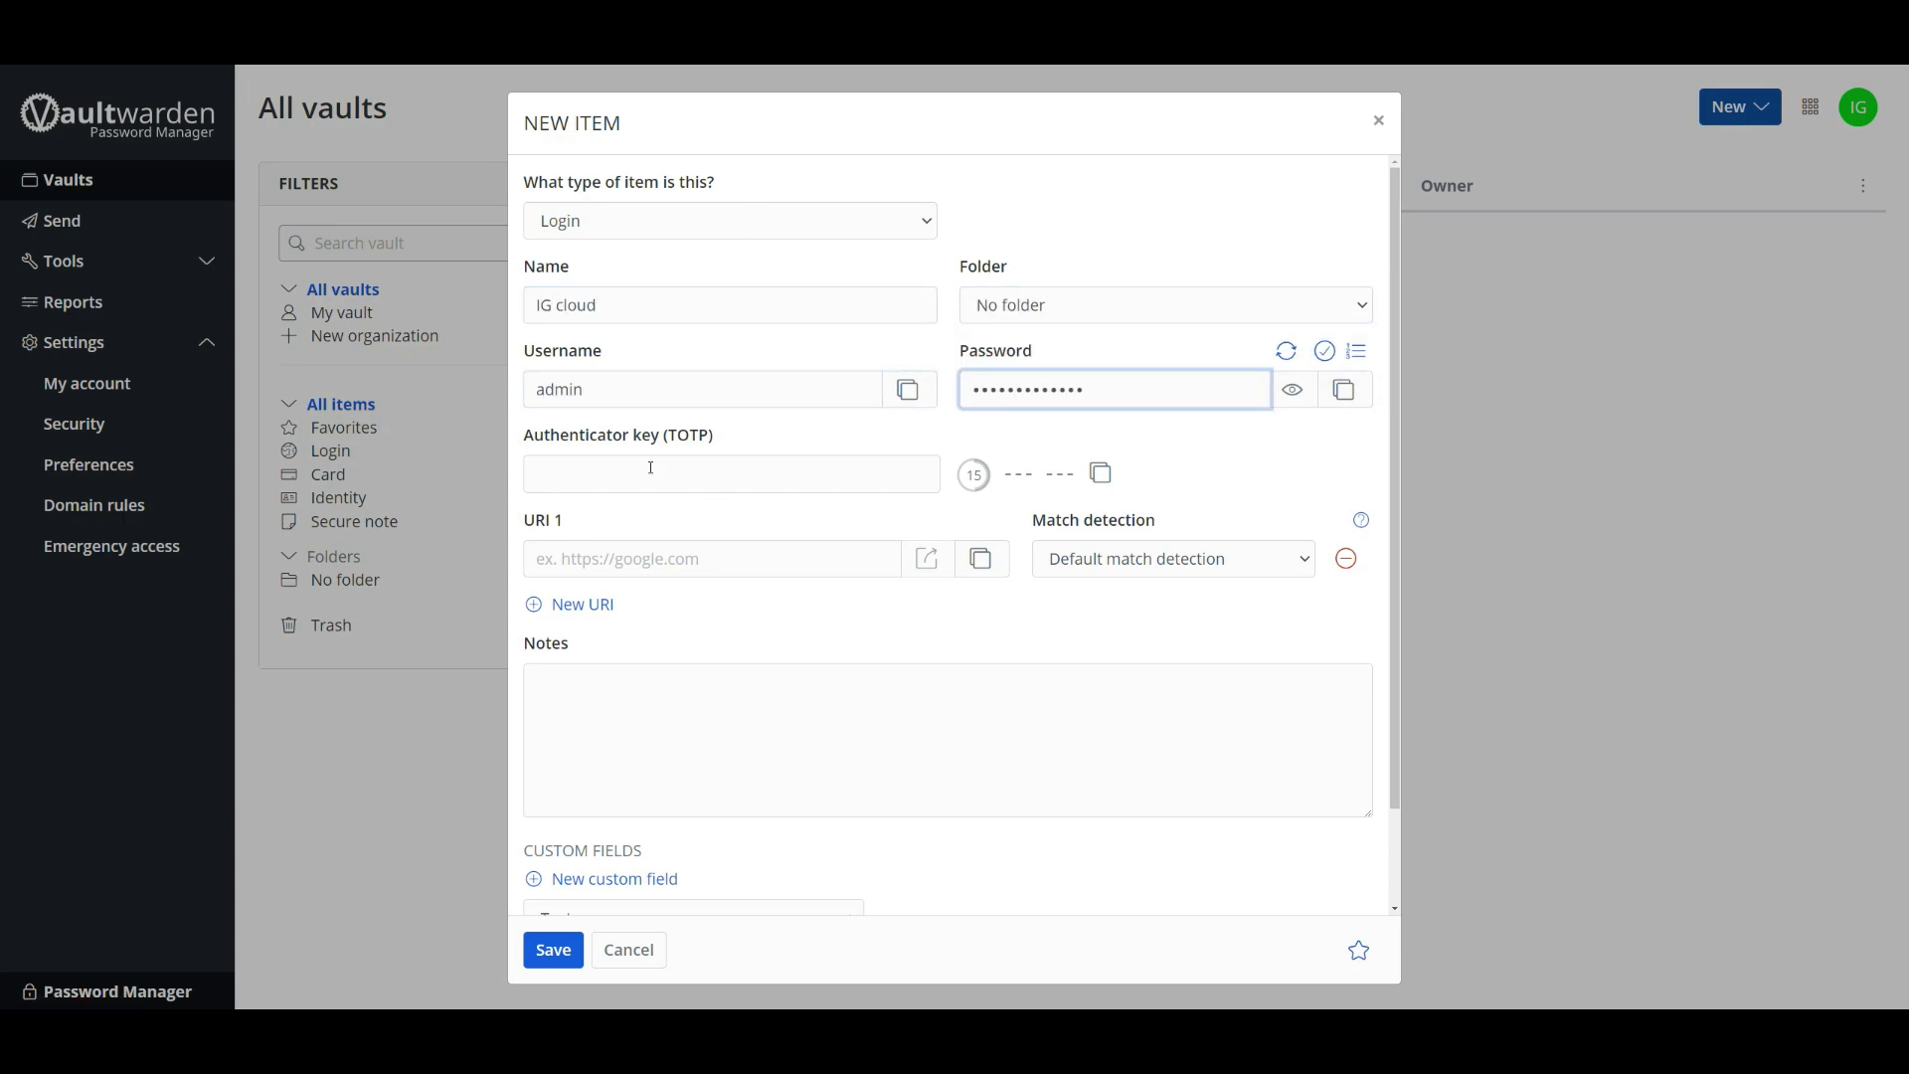
click(650, 466)
key(Tab)
text(htt)
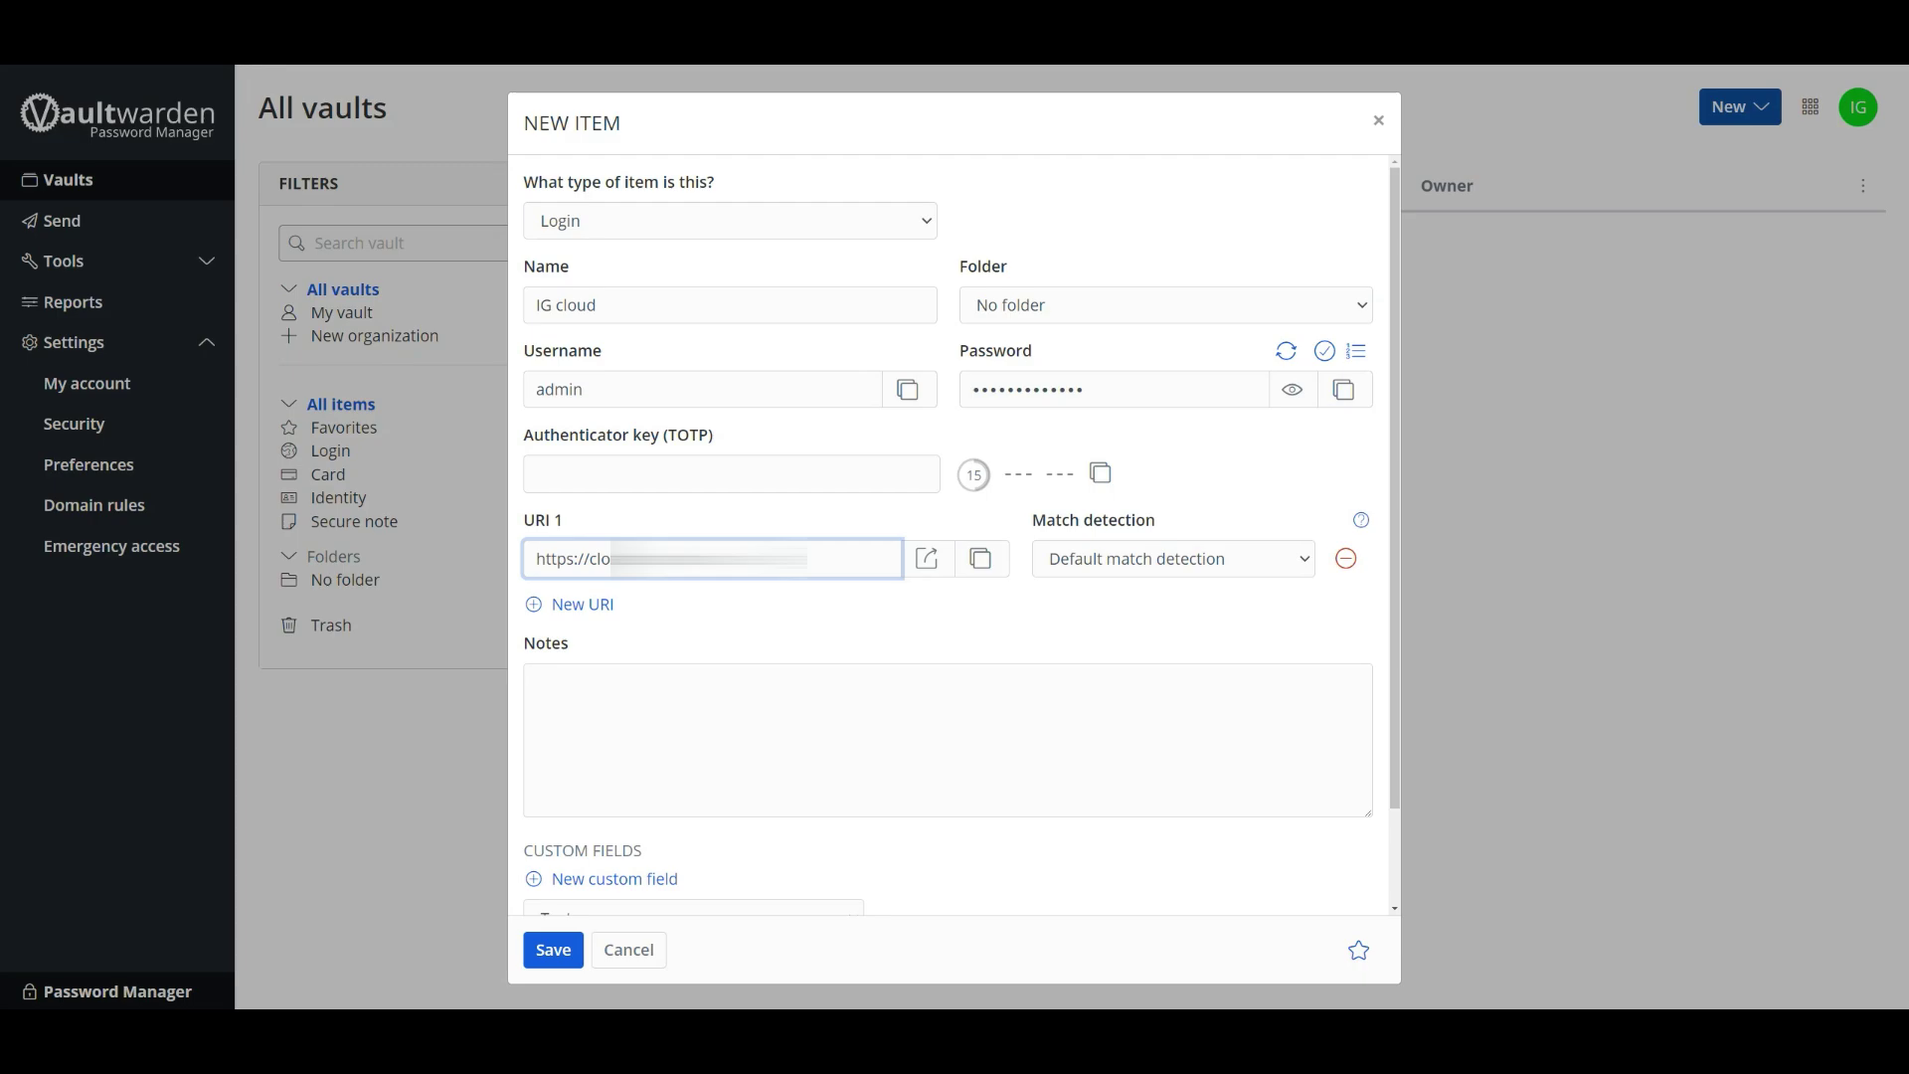
click(729, 696)
text(This is my nextcloud password)
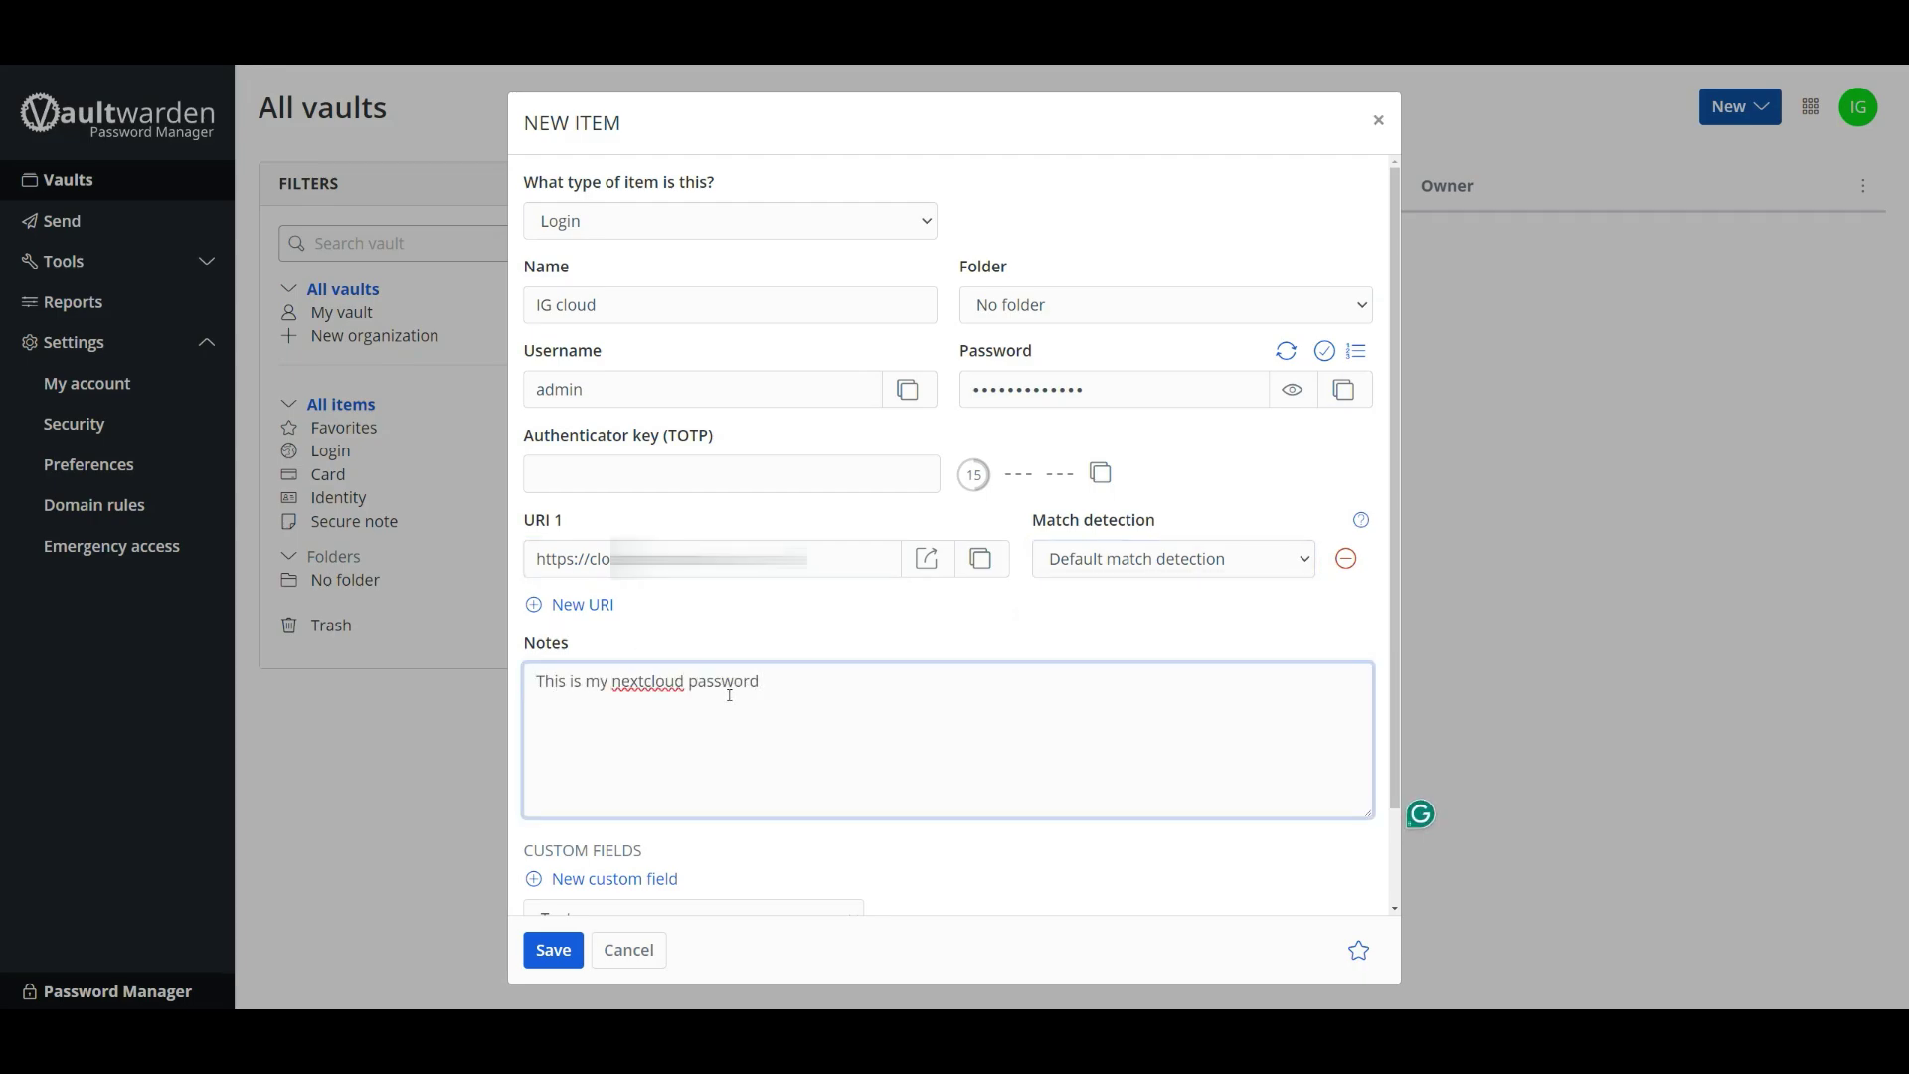
scroll(730, 695, down, 2)
click(693, 907)
key(Escape)
click(554, 949)
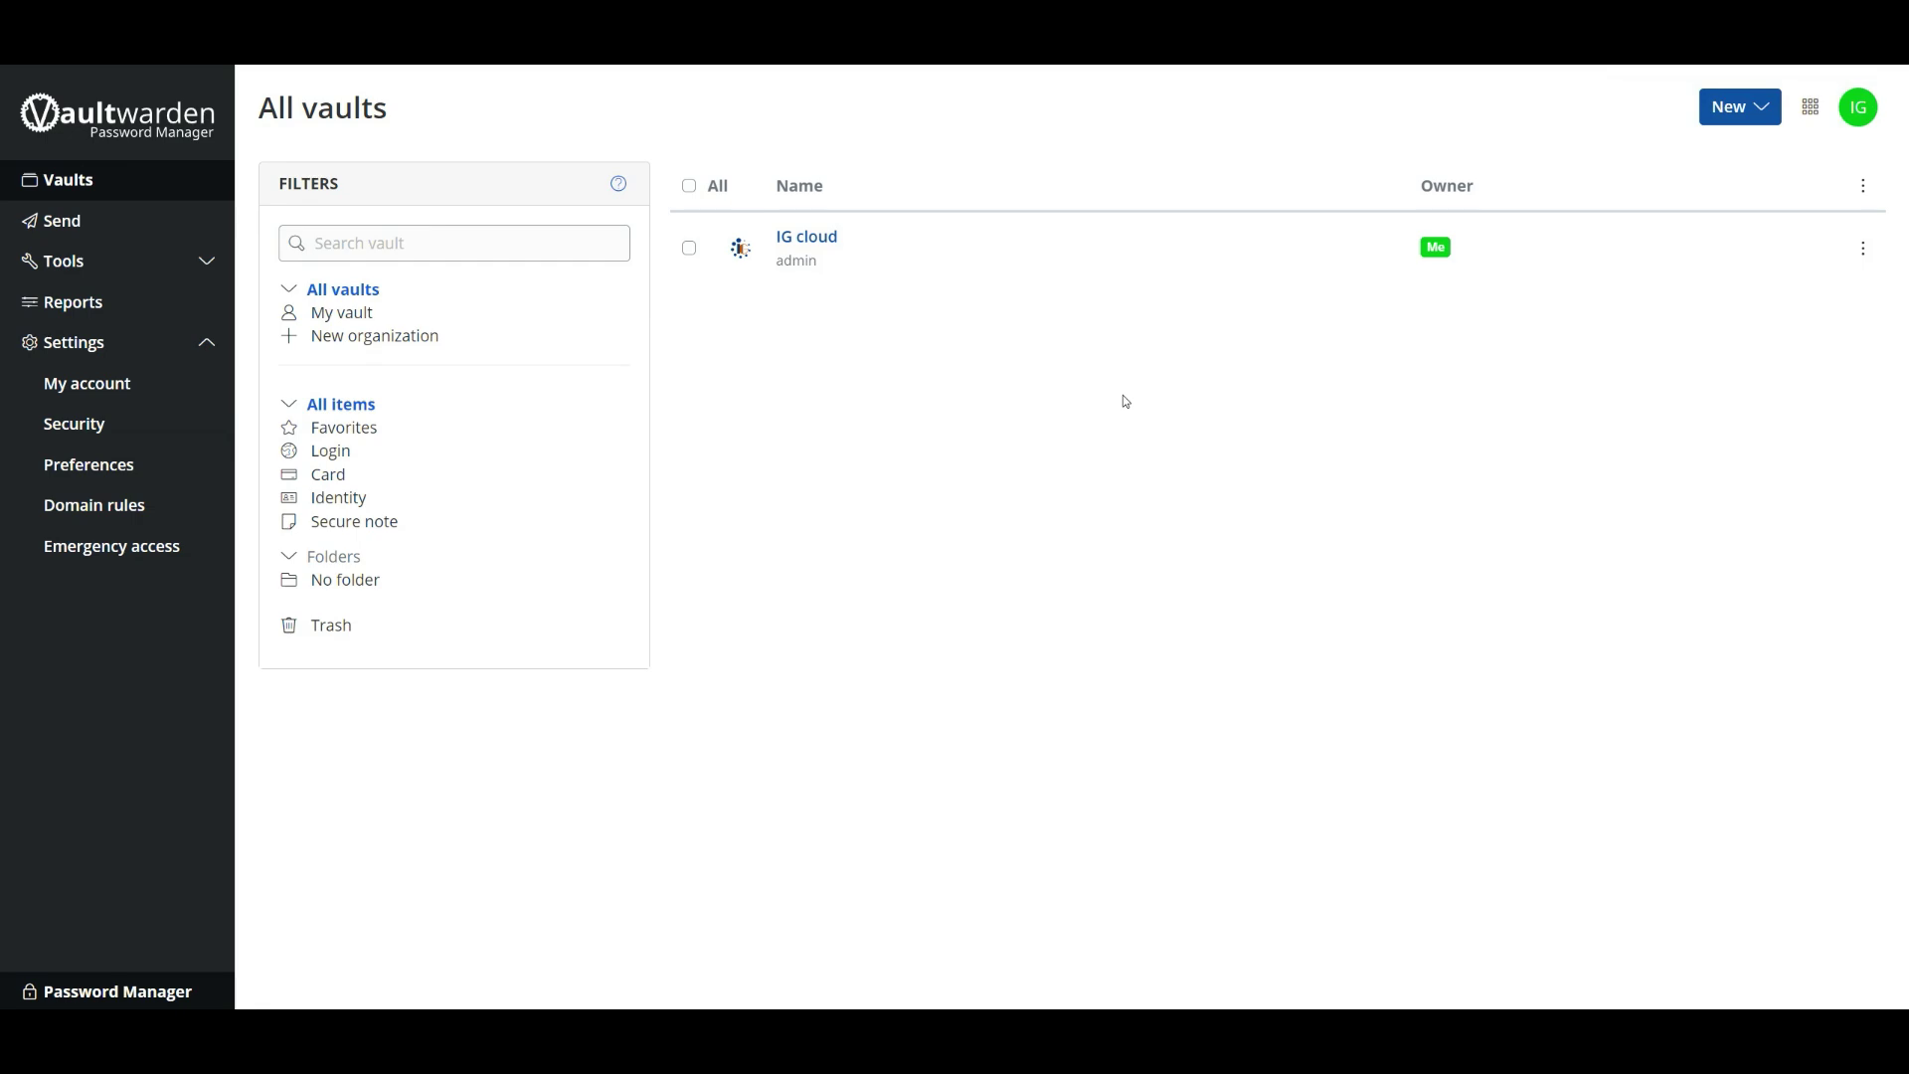
Filter the vault to Card items and preview a new item form, then cancel it.
click(329, 474)
click(1281, 408)
click(688, 227)
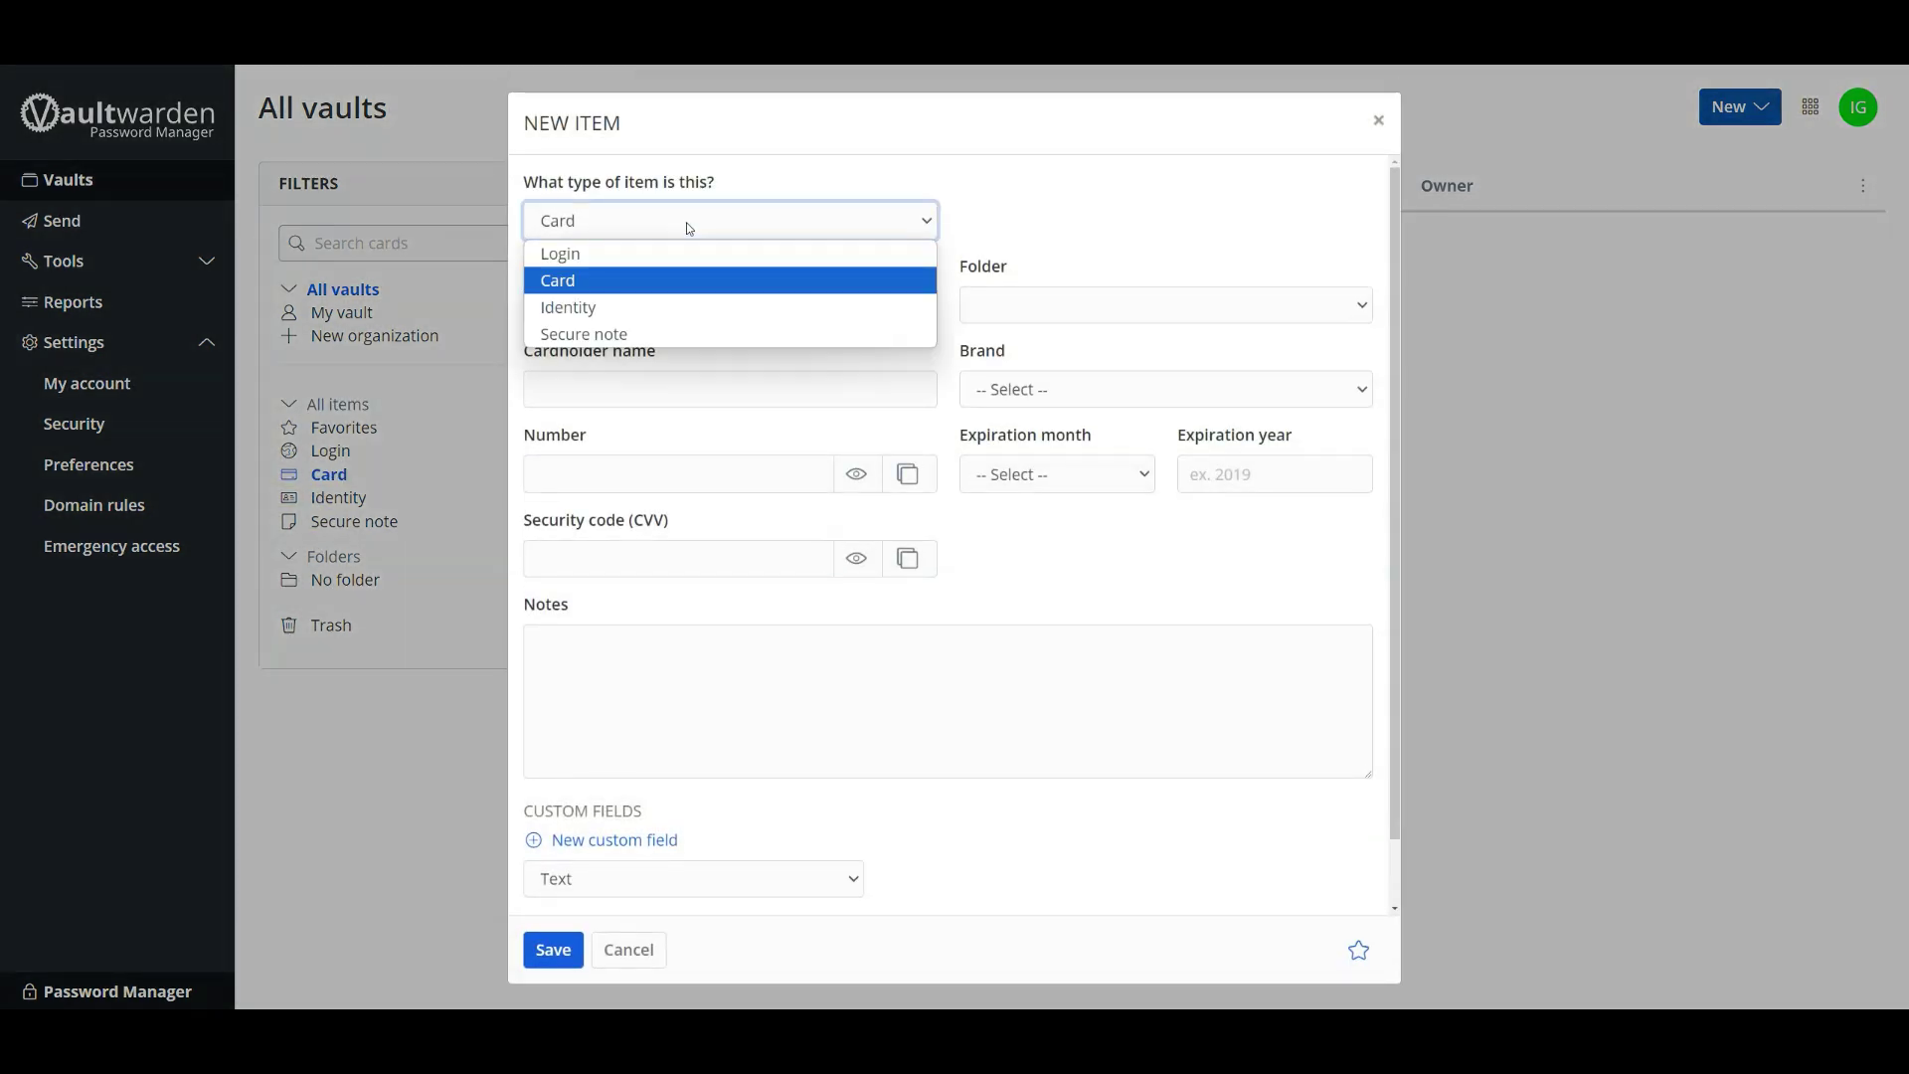
key(Escape)
key(Tab)
key(Tab)
click(628, 948)
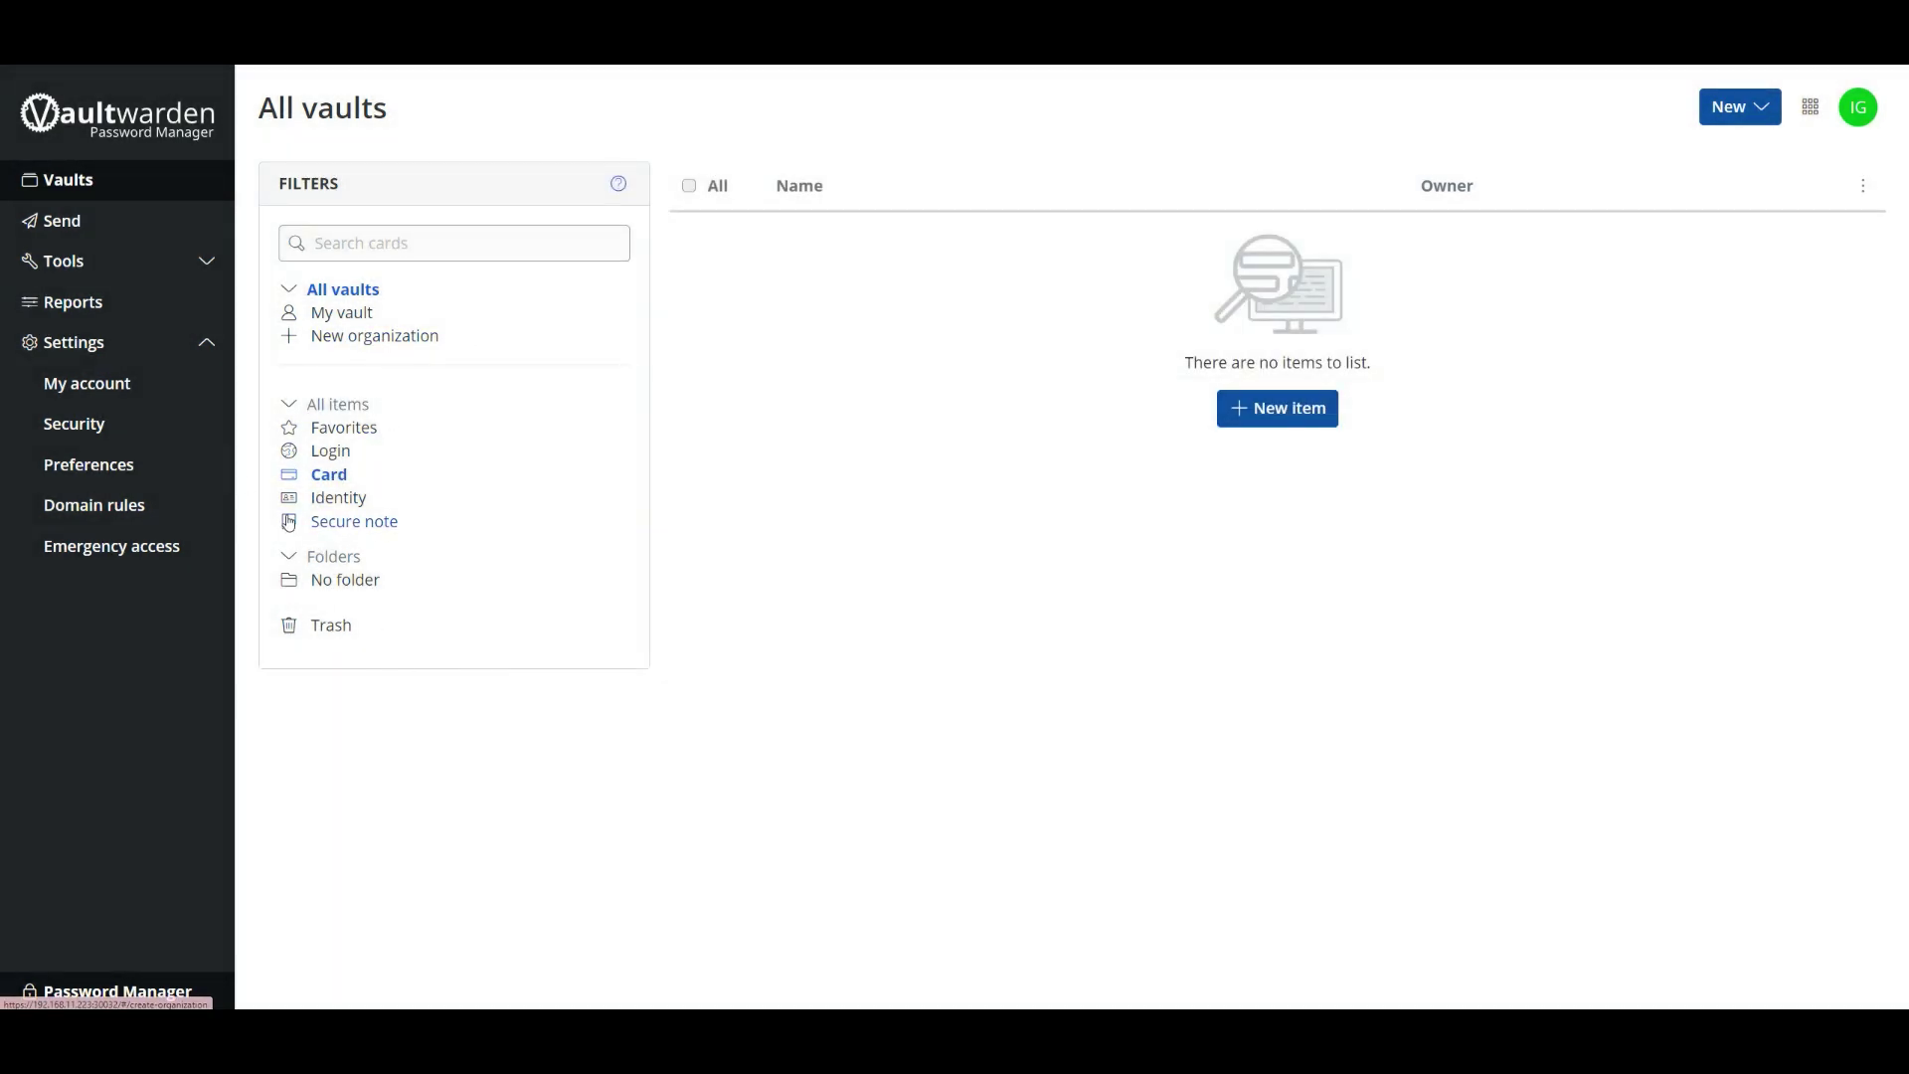
Create a new vault folder named 'card'.
click(345, 579)
click(1739, 106)
click(1752, 149)
text(card)
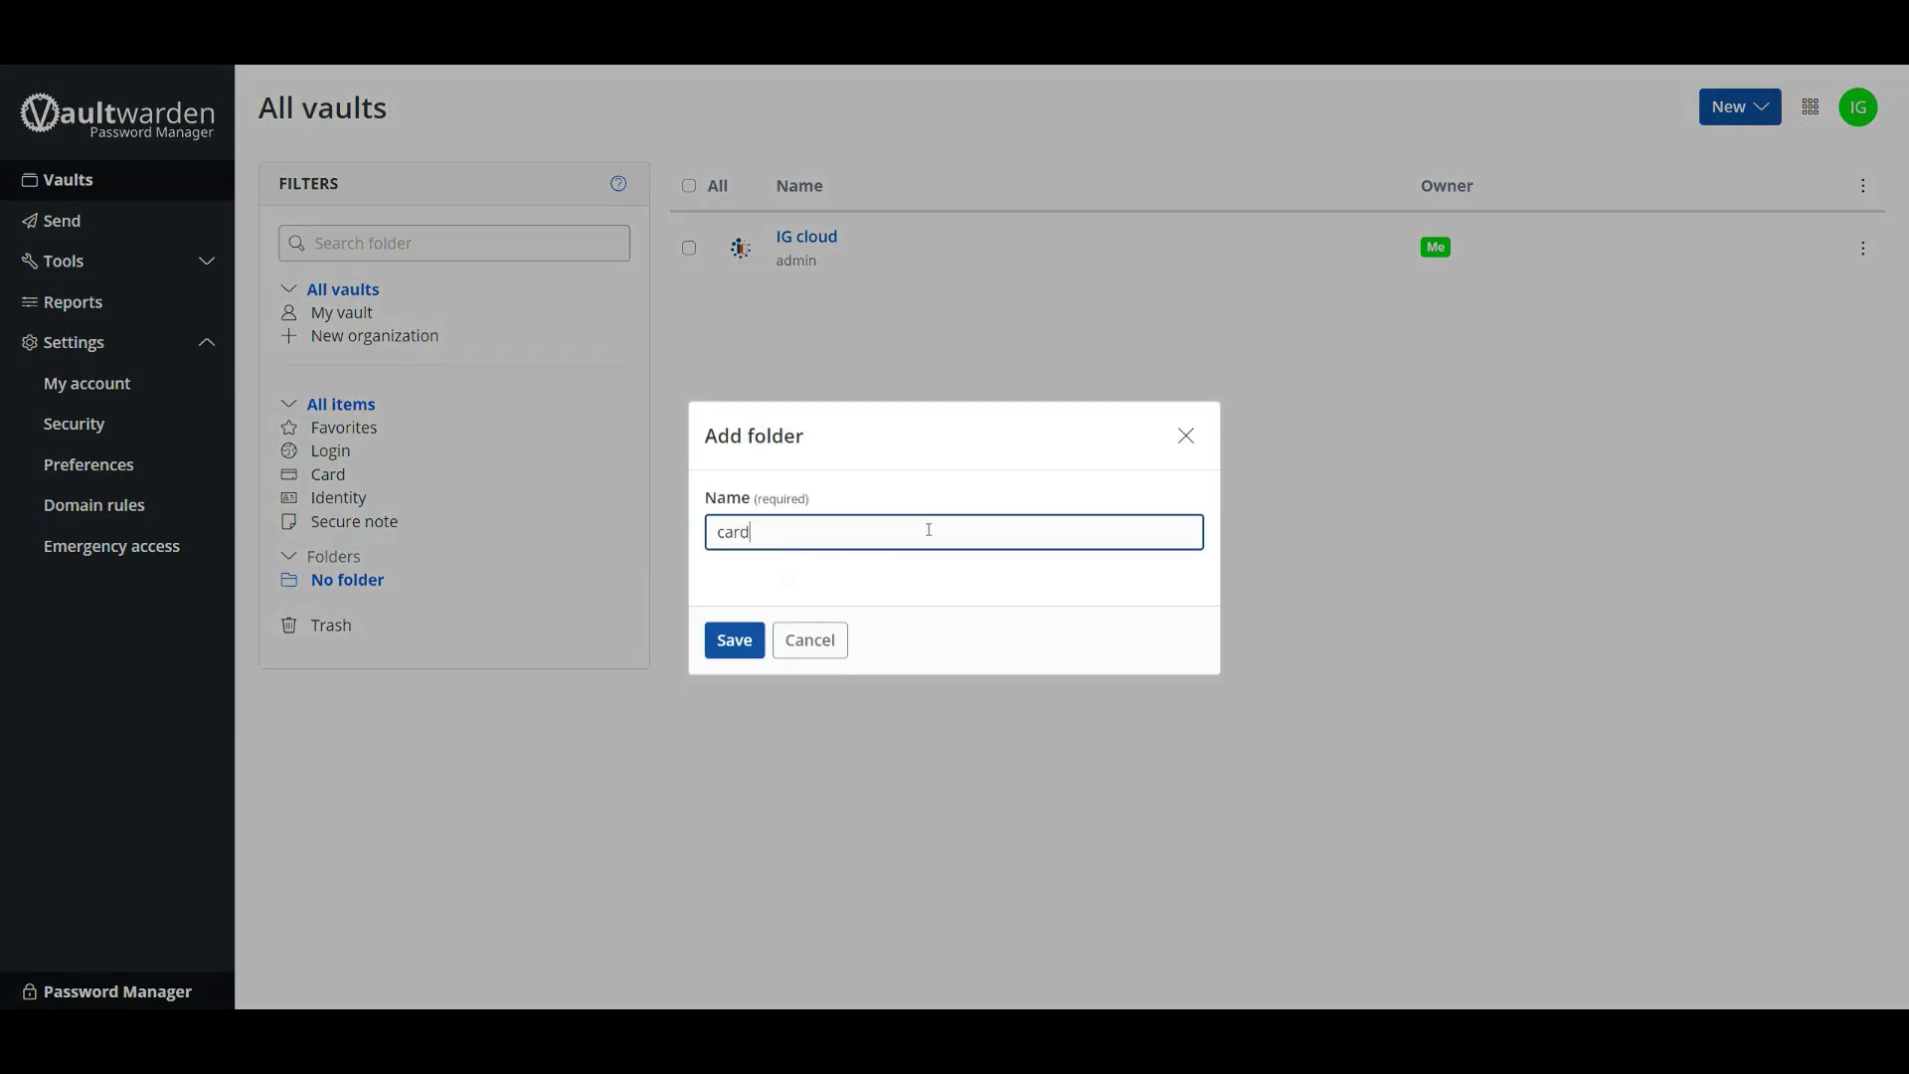
key(Return)
click(326, 579)
Start a Card item, browse its brand and expiration month choices, then discard it.
click(1277, 407)
click(730, 222)
click(730, 268)
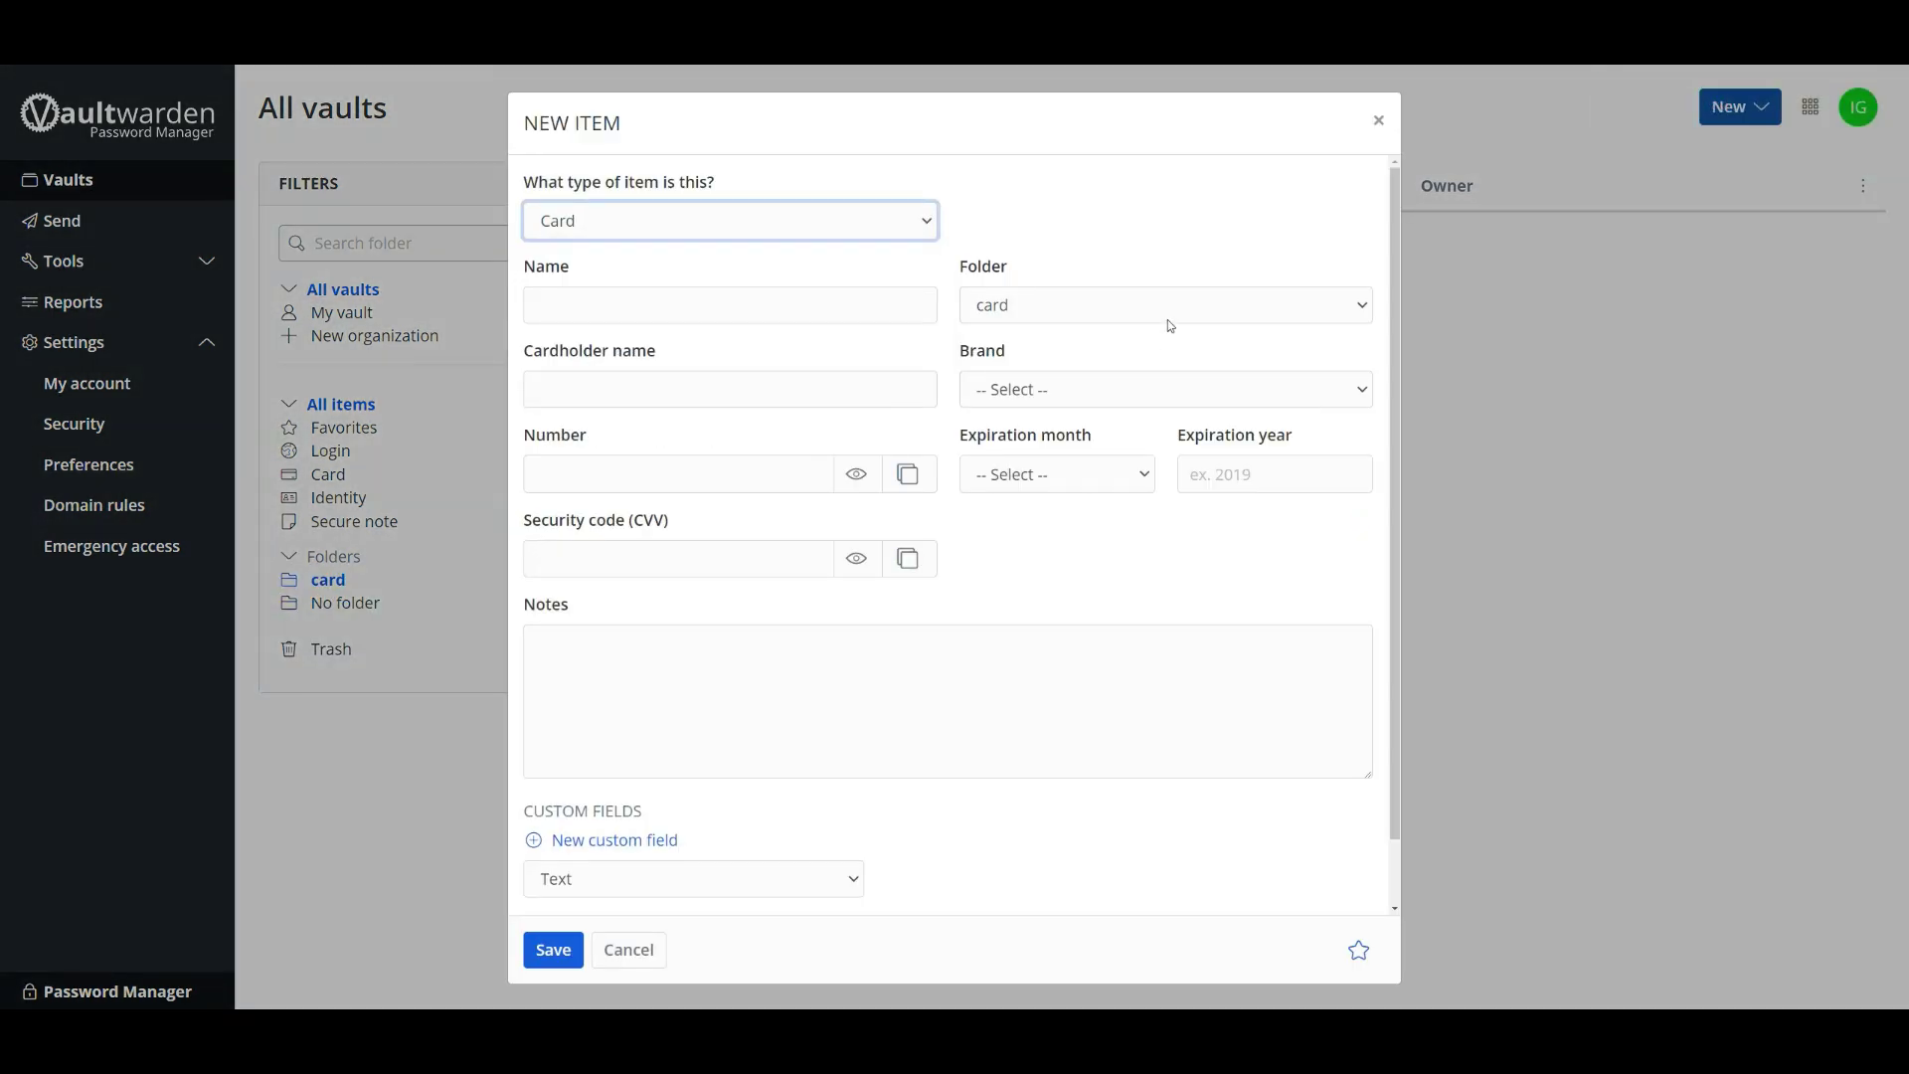
key(Tab)
key(Tab)
click(1164, 390)
key(Escape)
click(1056, 473)
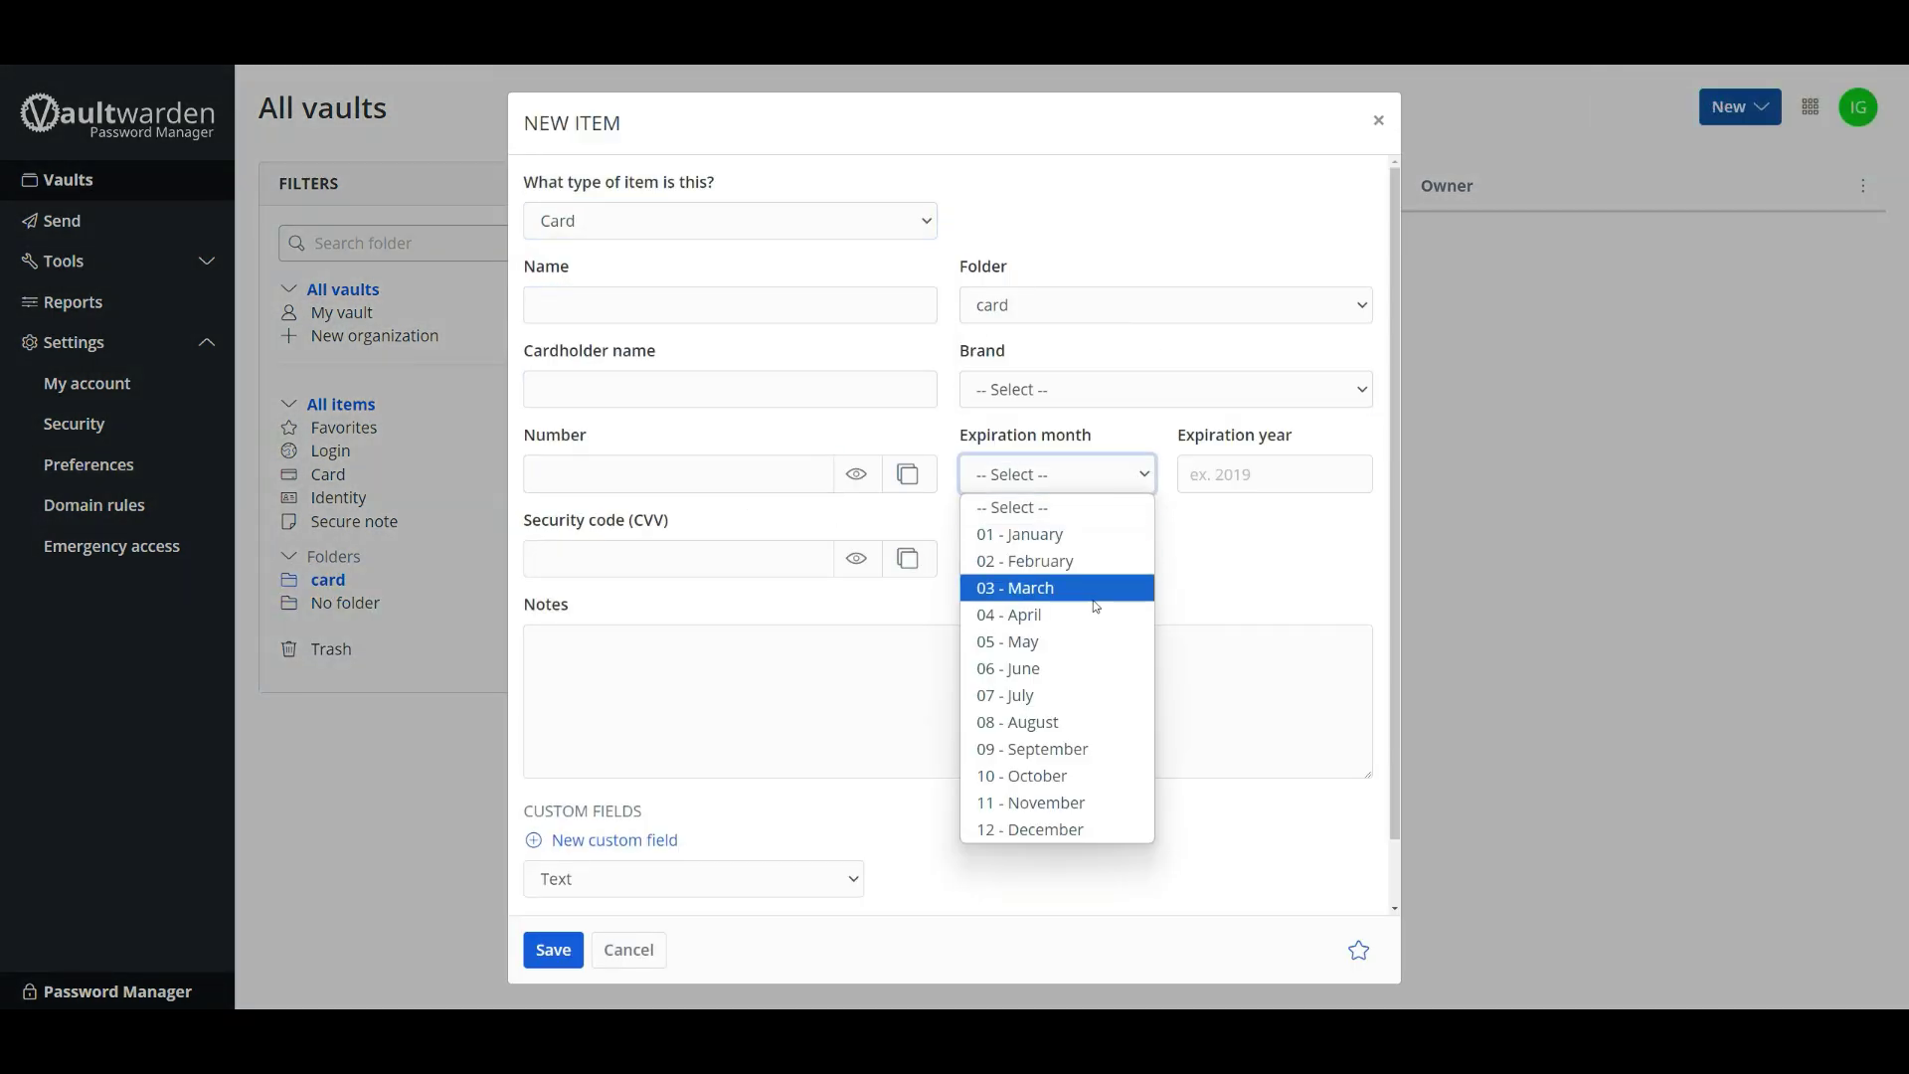
key(Escape)
click(679, 558)
scroll(731, 865, down, 1)
click(628, 949)
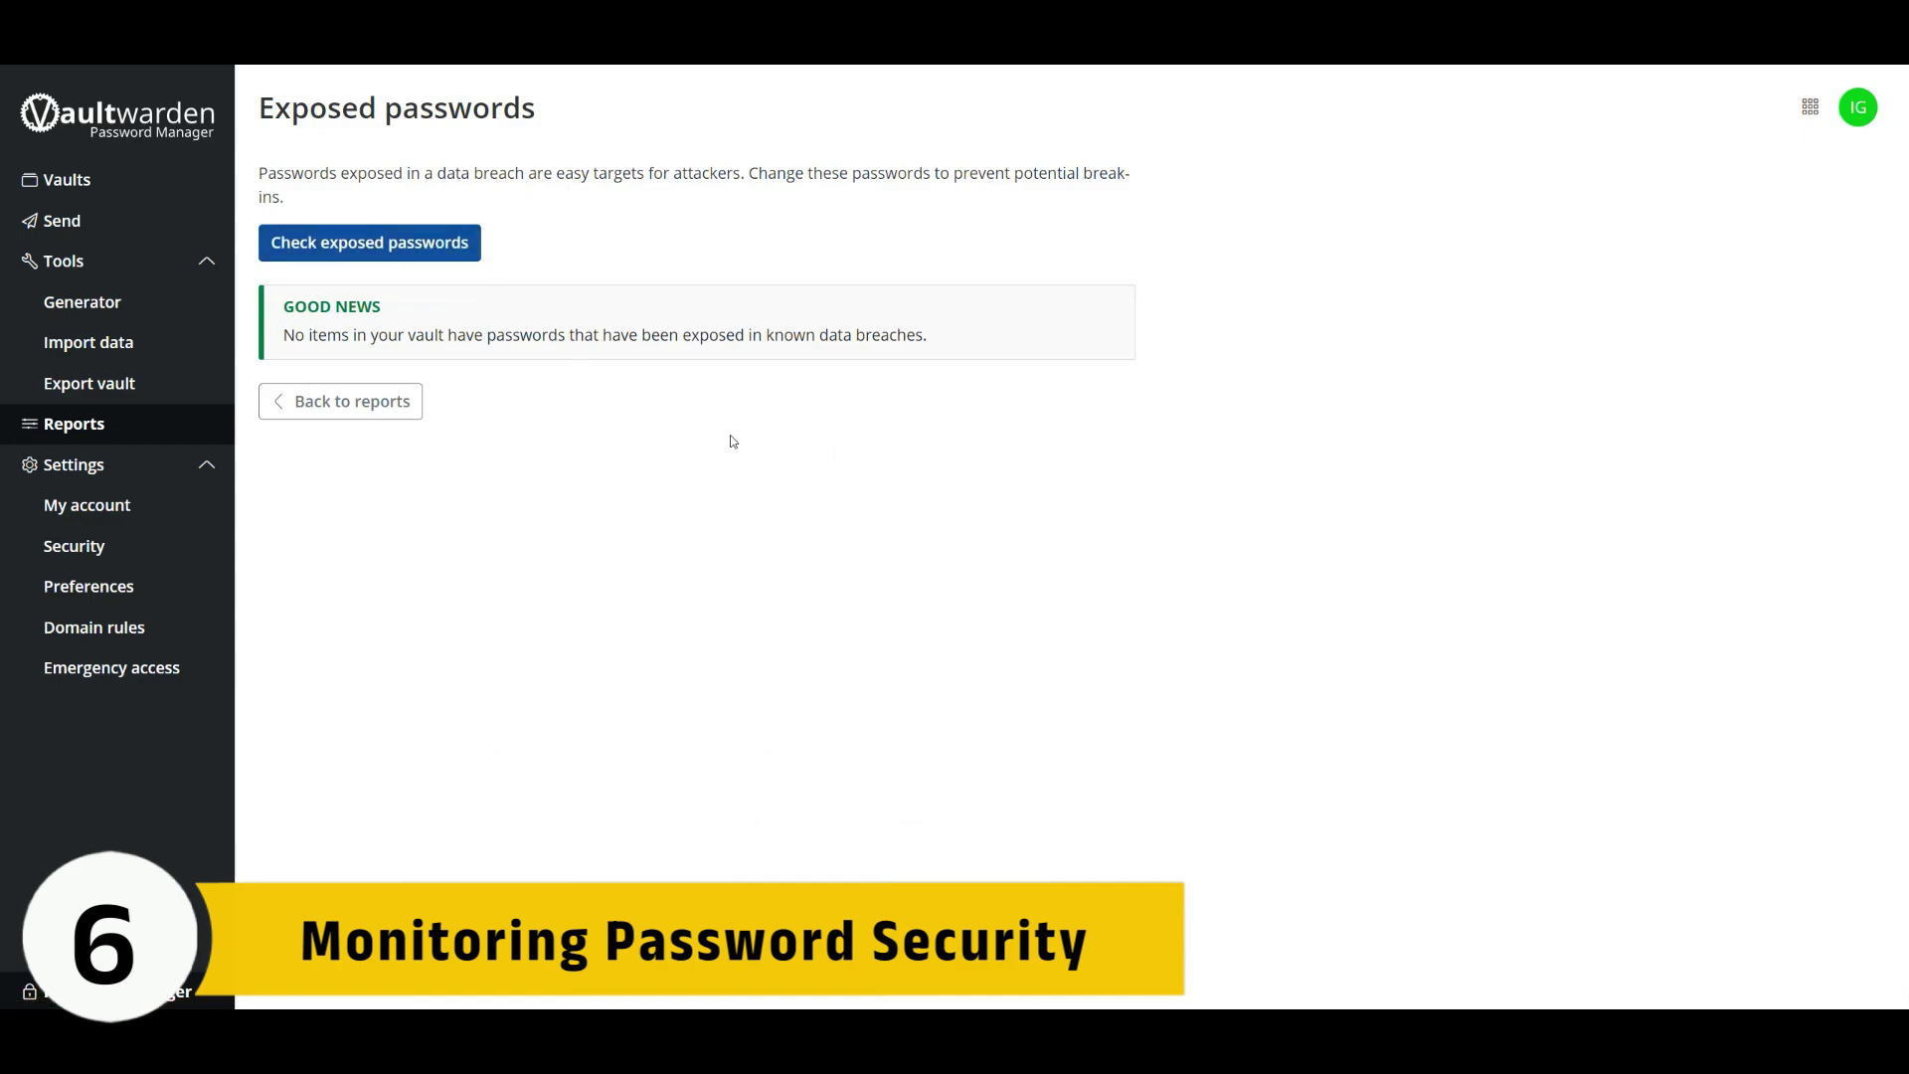
Open the Reused passwords report, which finds no reused passwords.
drag(369, 173, 824, 176)
click(128, 432)
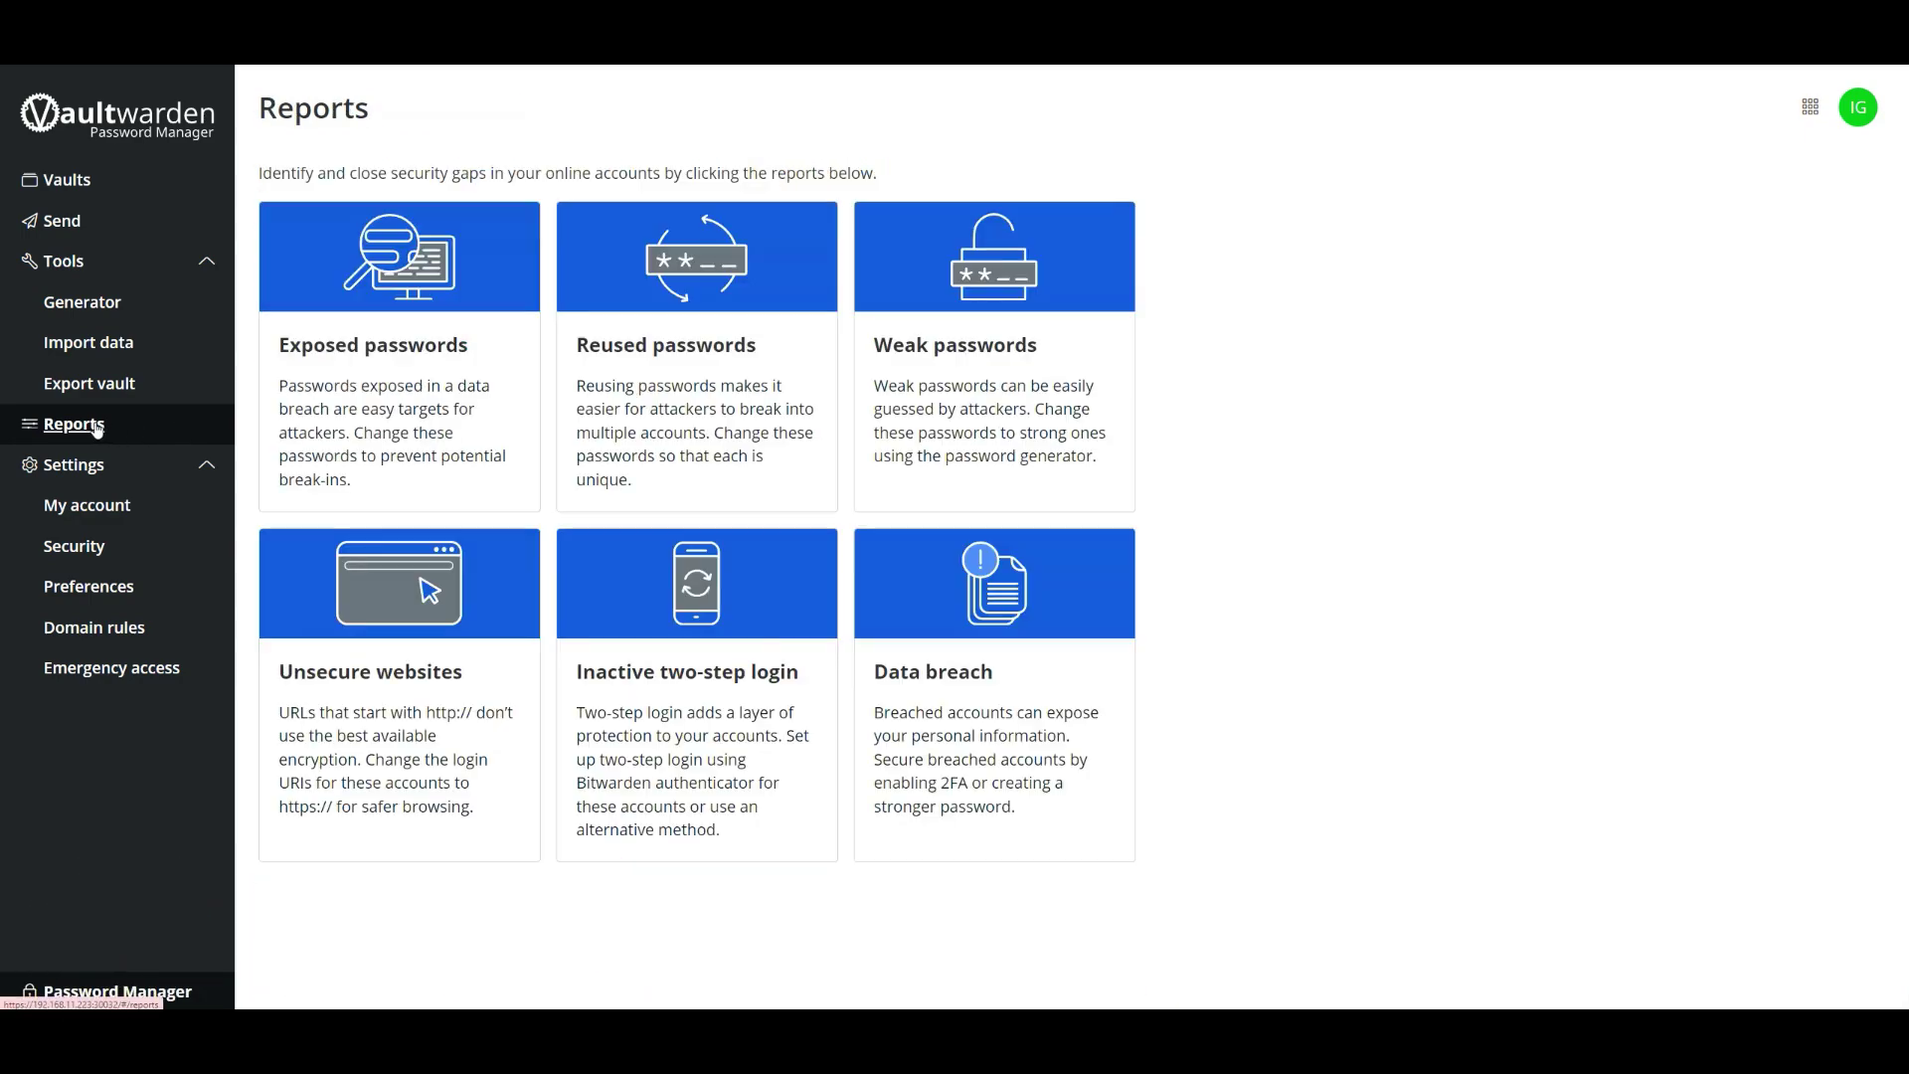
click(704, 355)
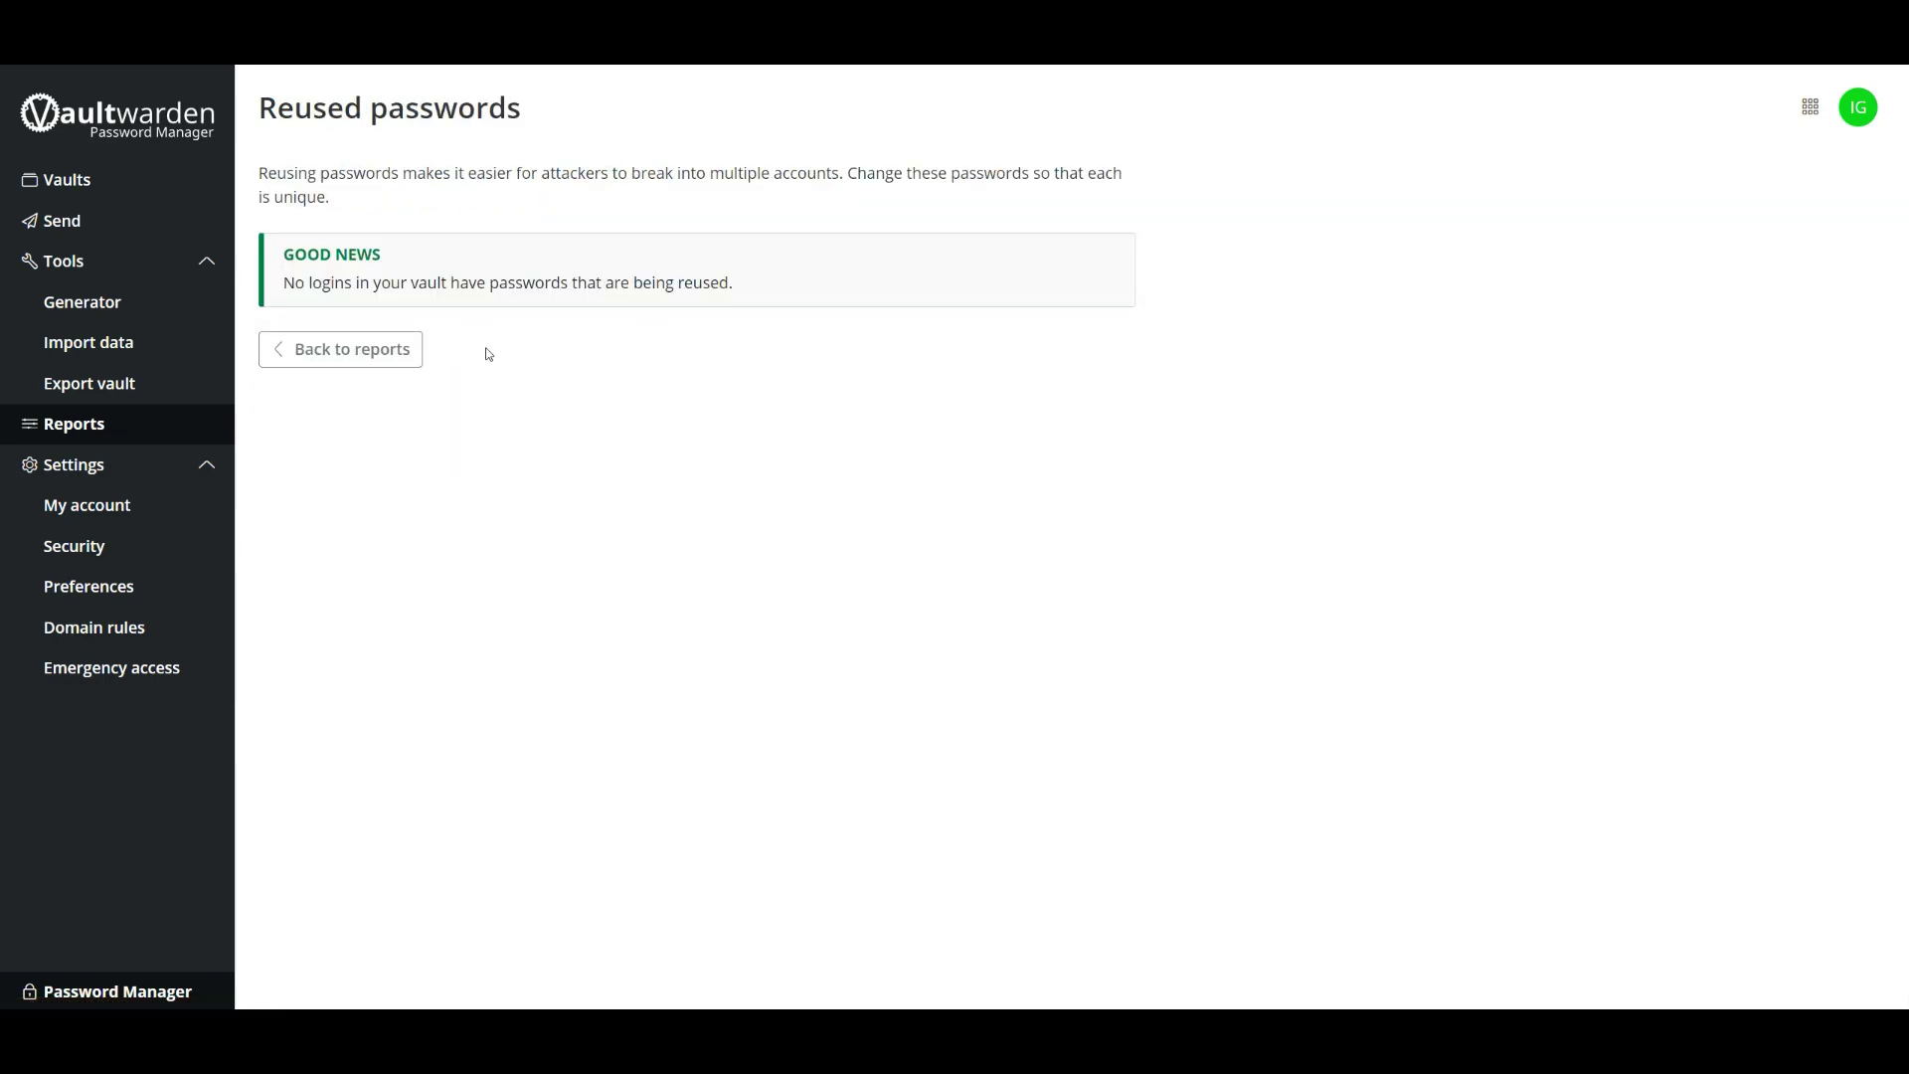
click(128, 431)
Review the Weak passwords report flagging IG cloud, then the Unsecure websites report.
click(942, 376)
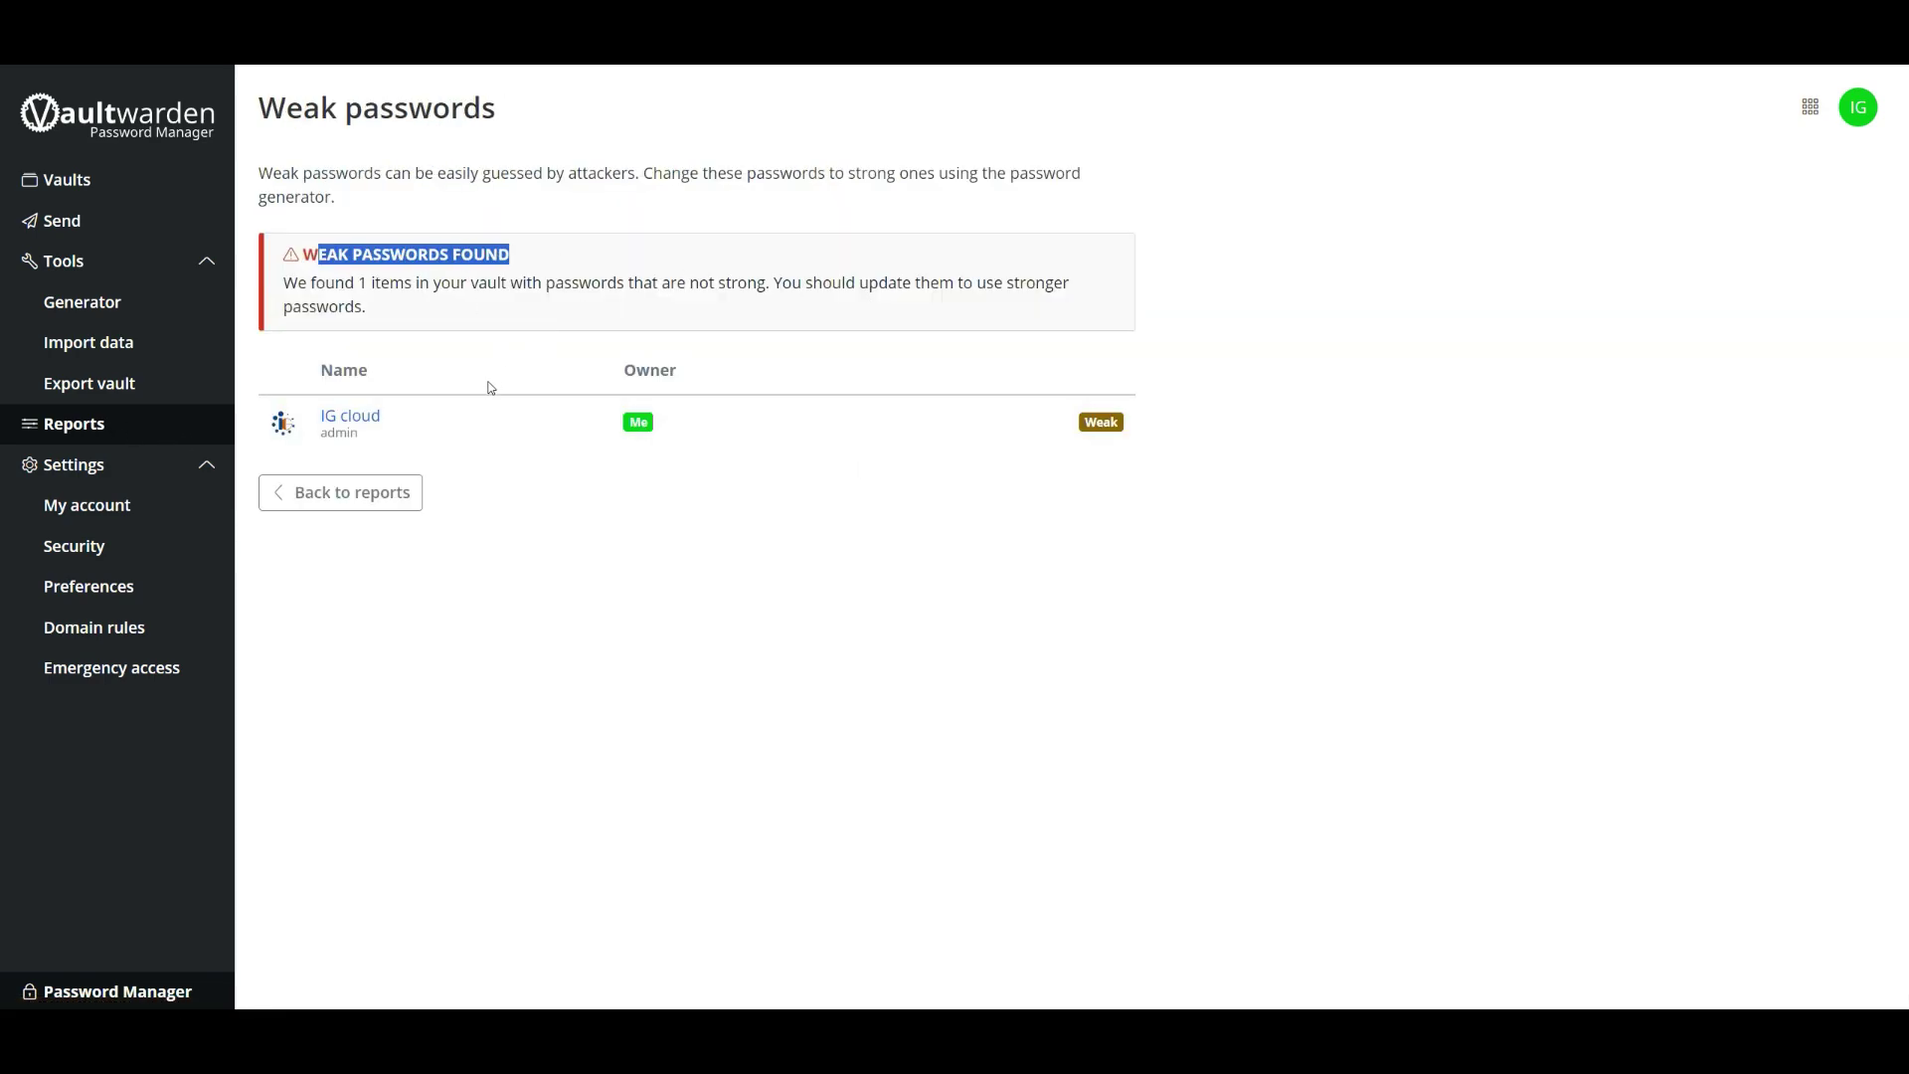
click(74, 424)
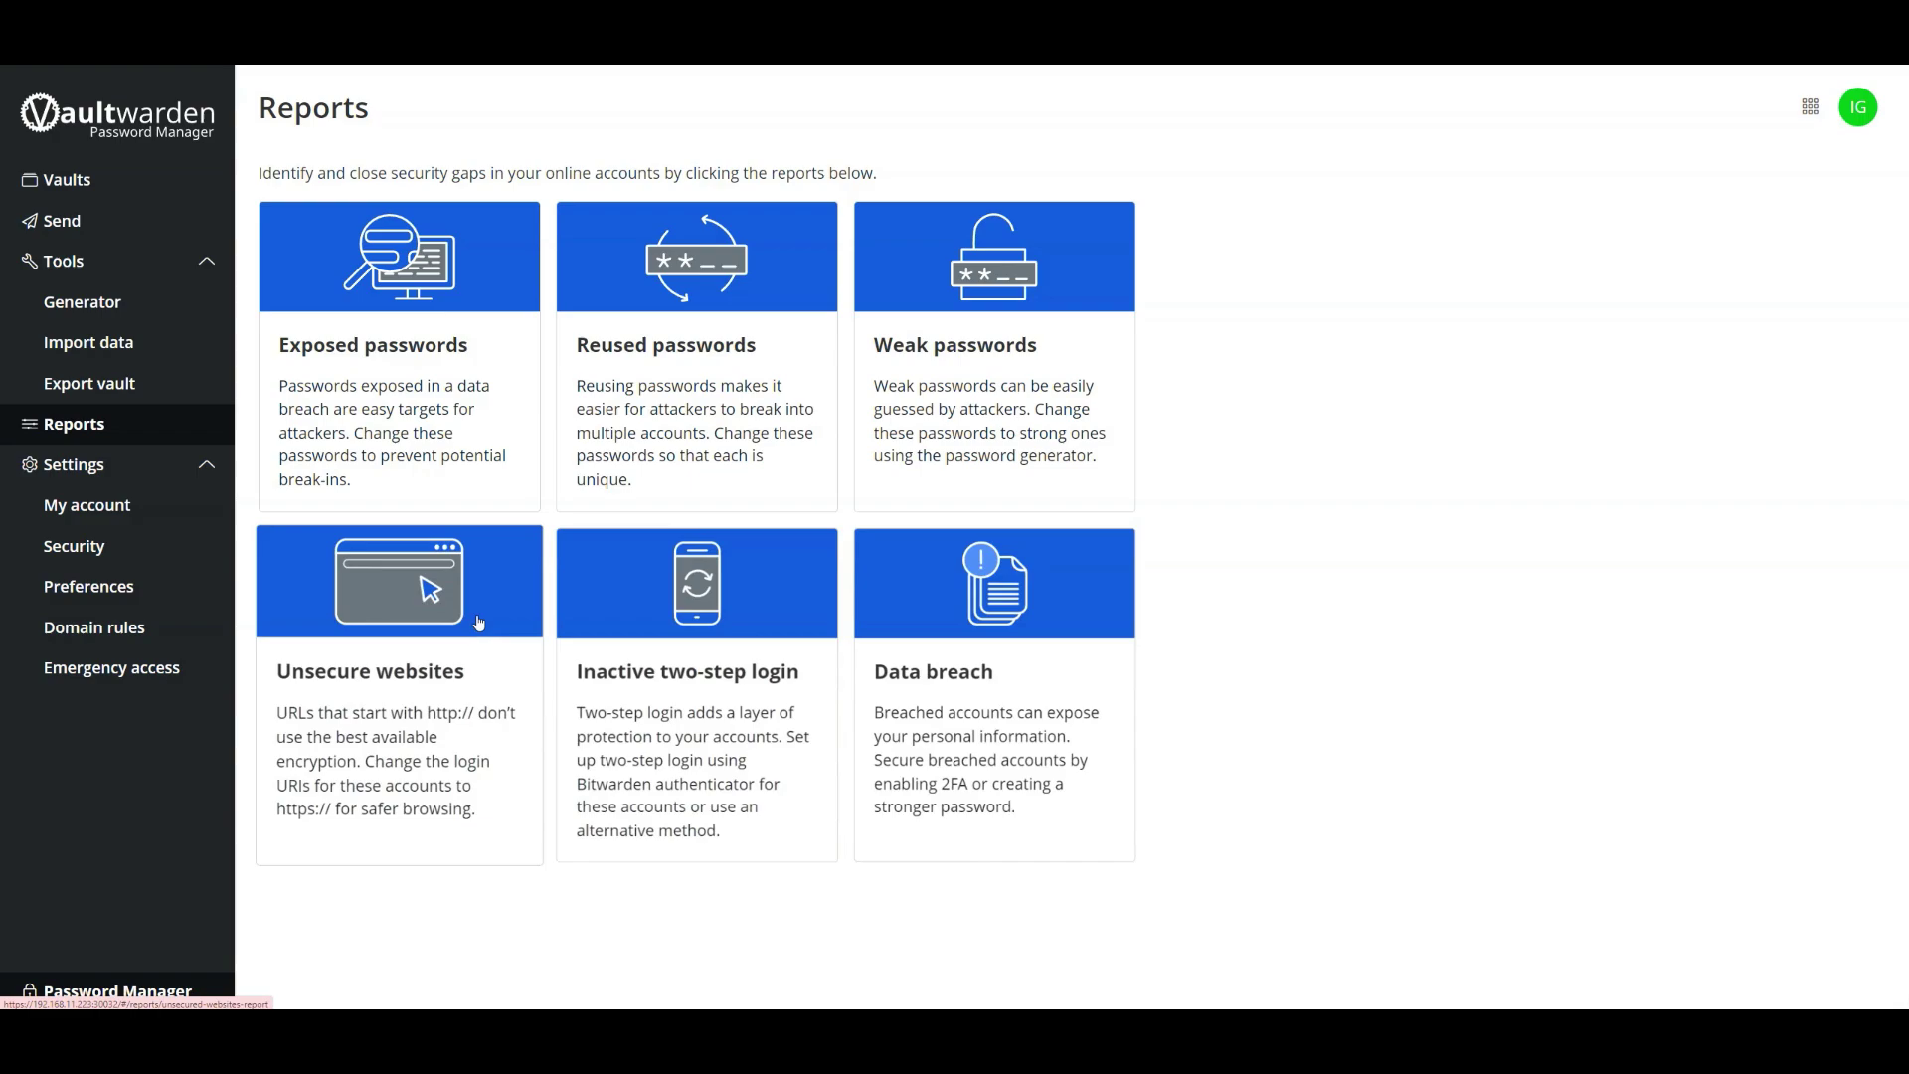
click(434, 582)
click(73, 423)
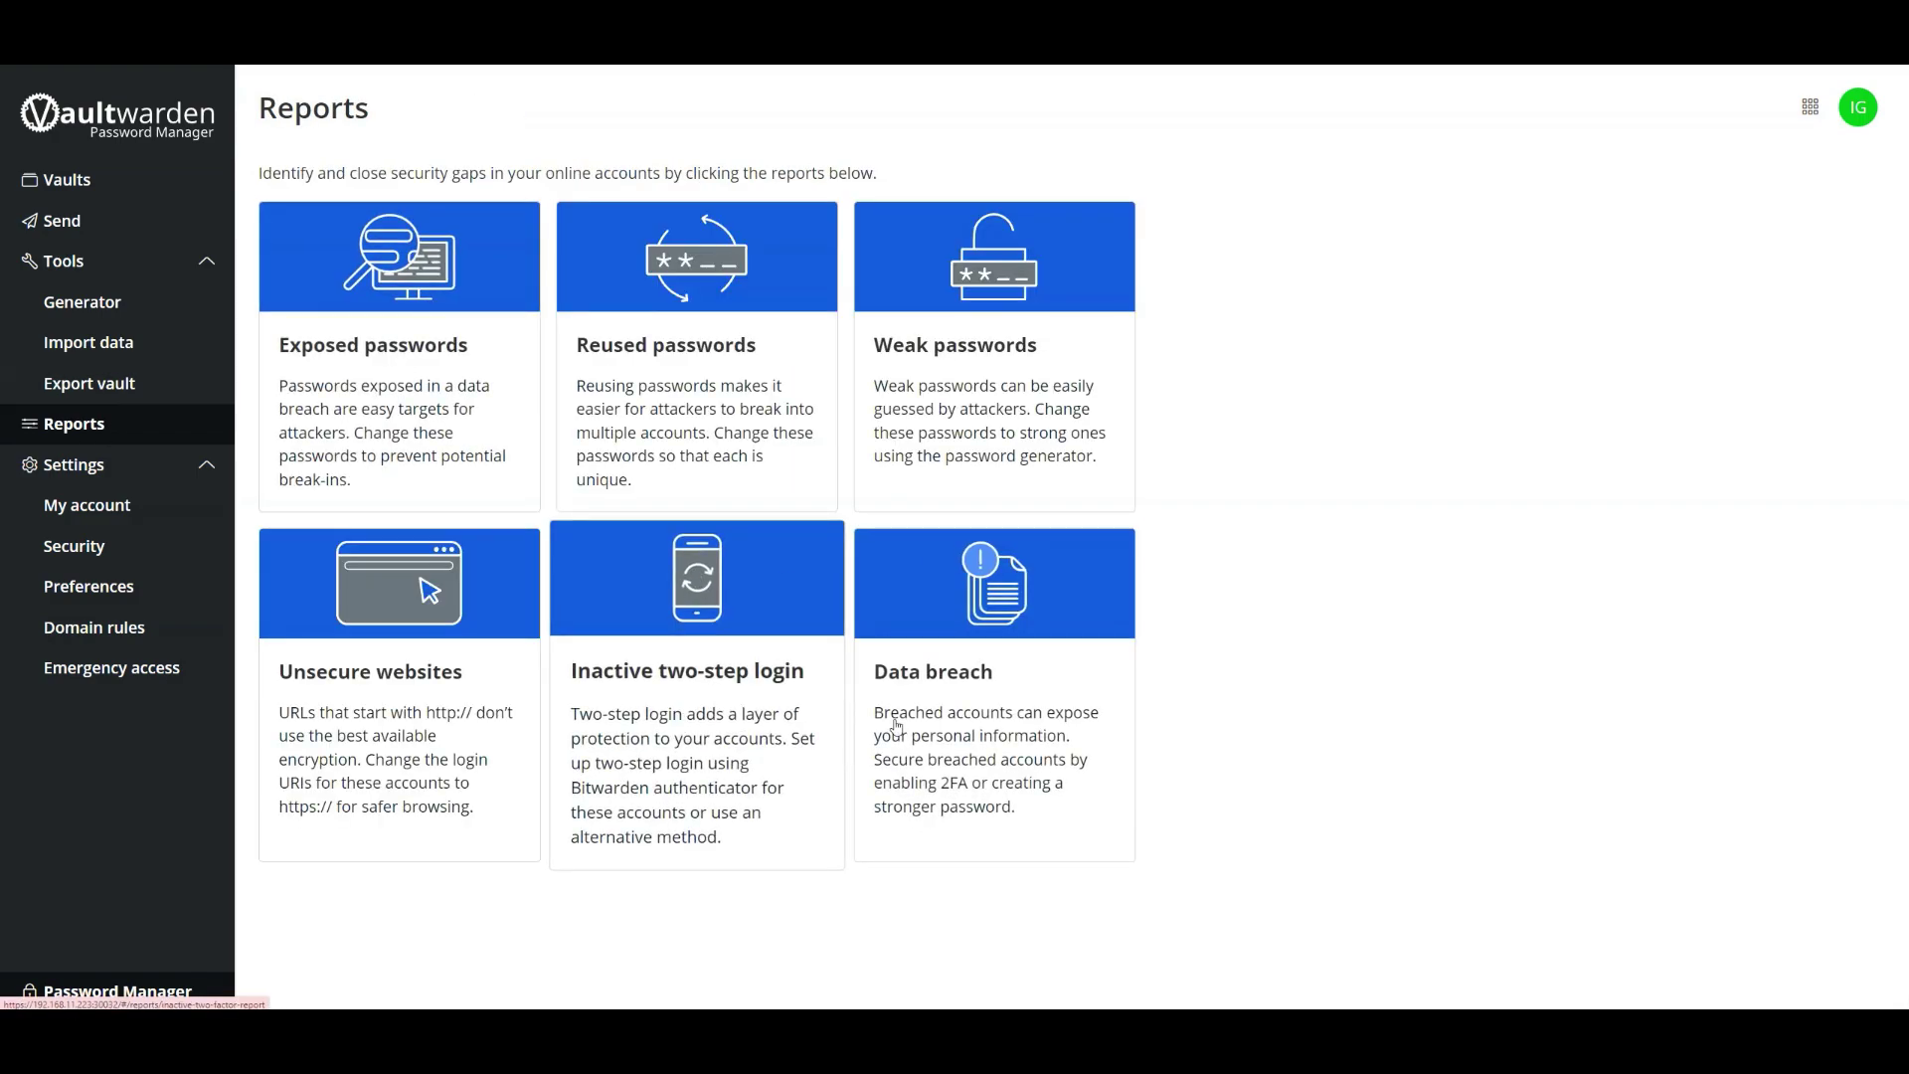
Run the Data breach check for the username and review the breach details.
click(984, 716)
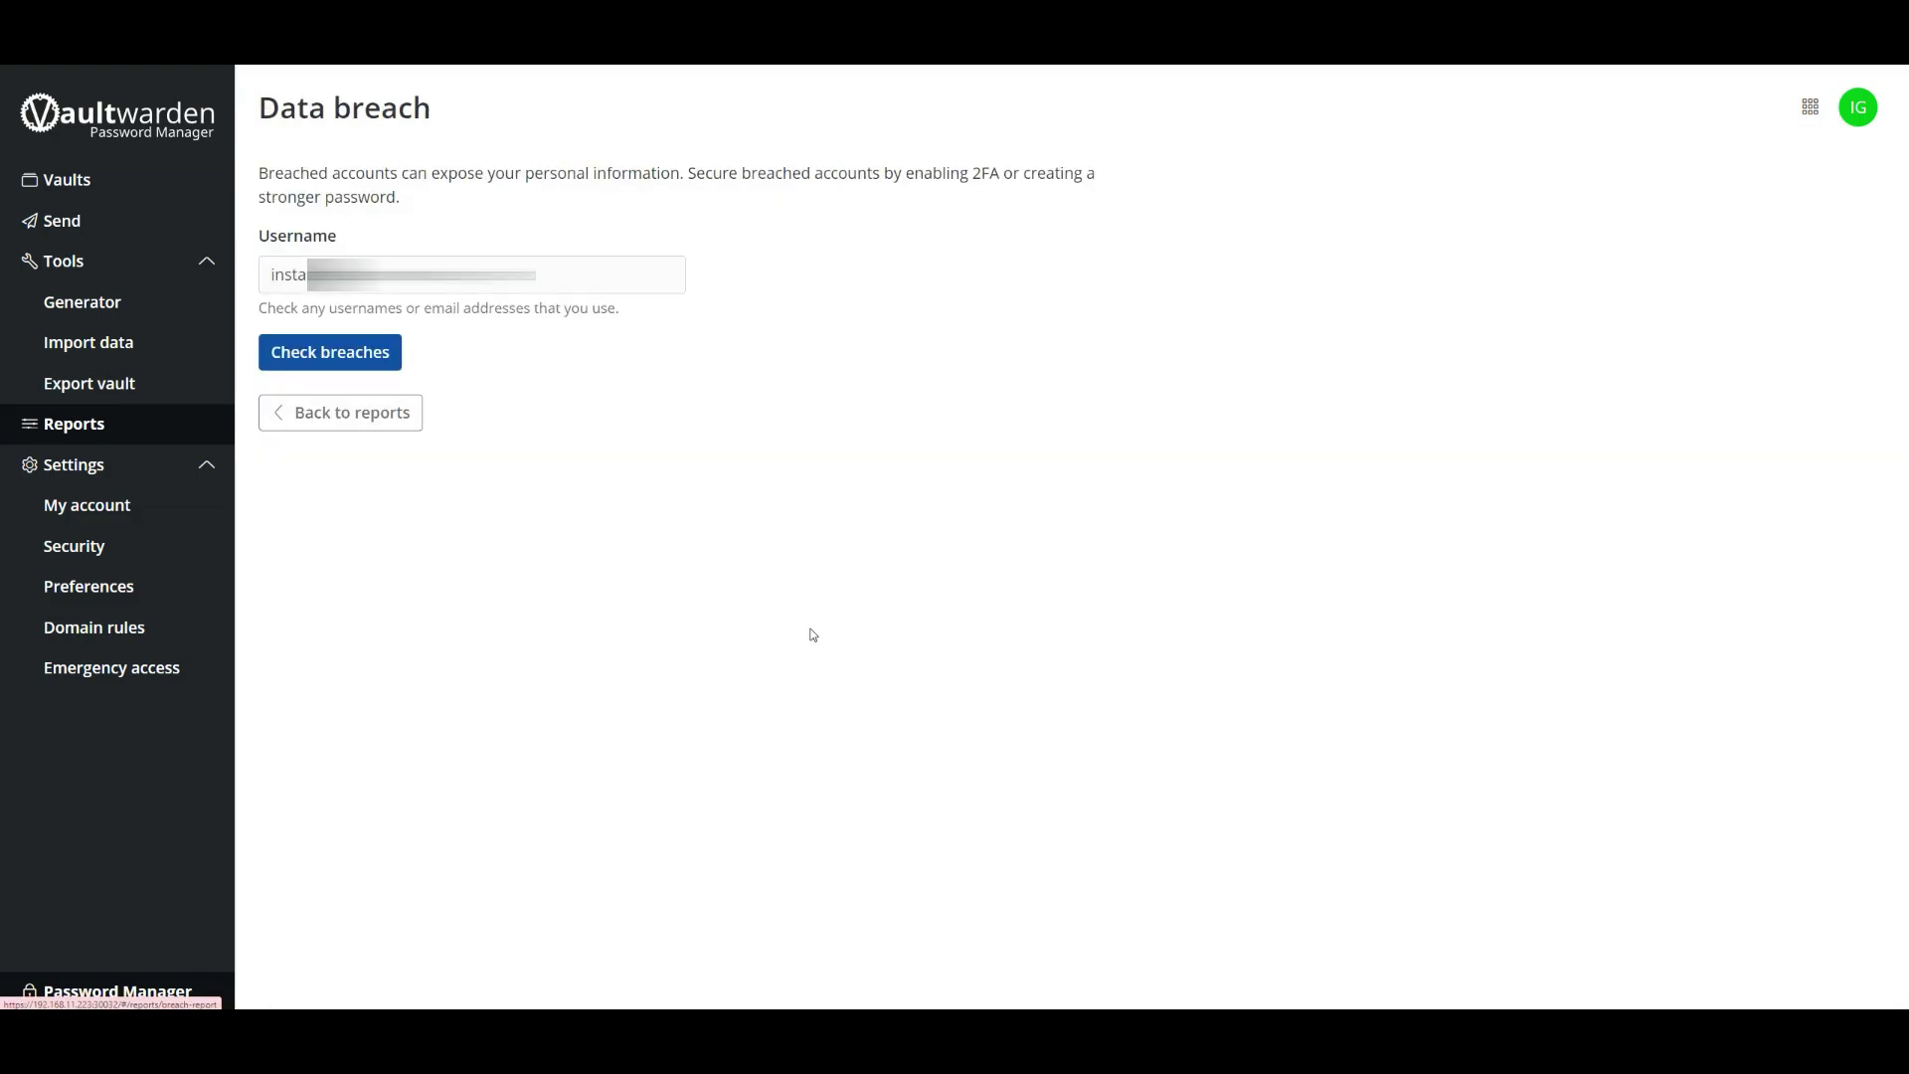
click(337, 349)
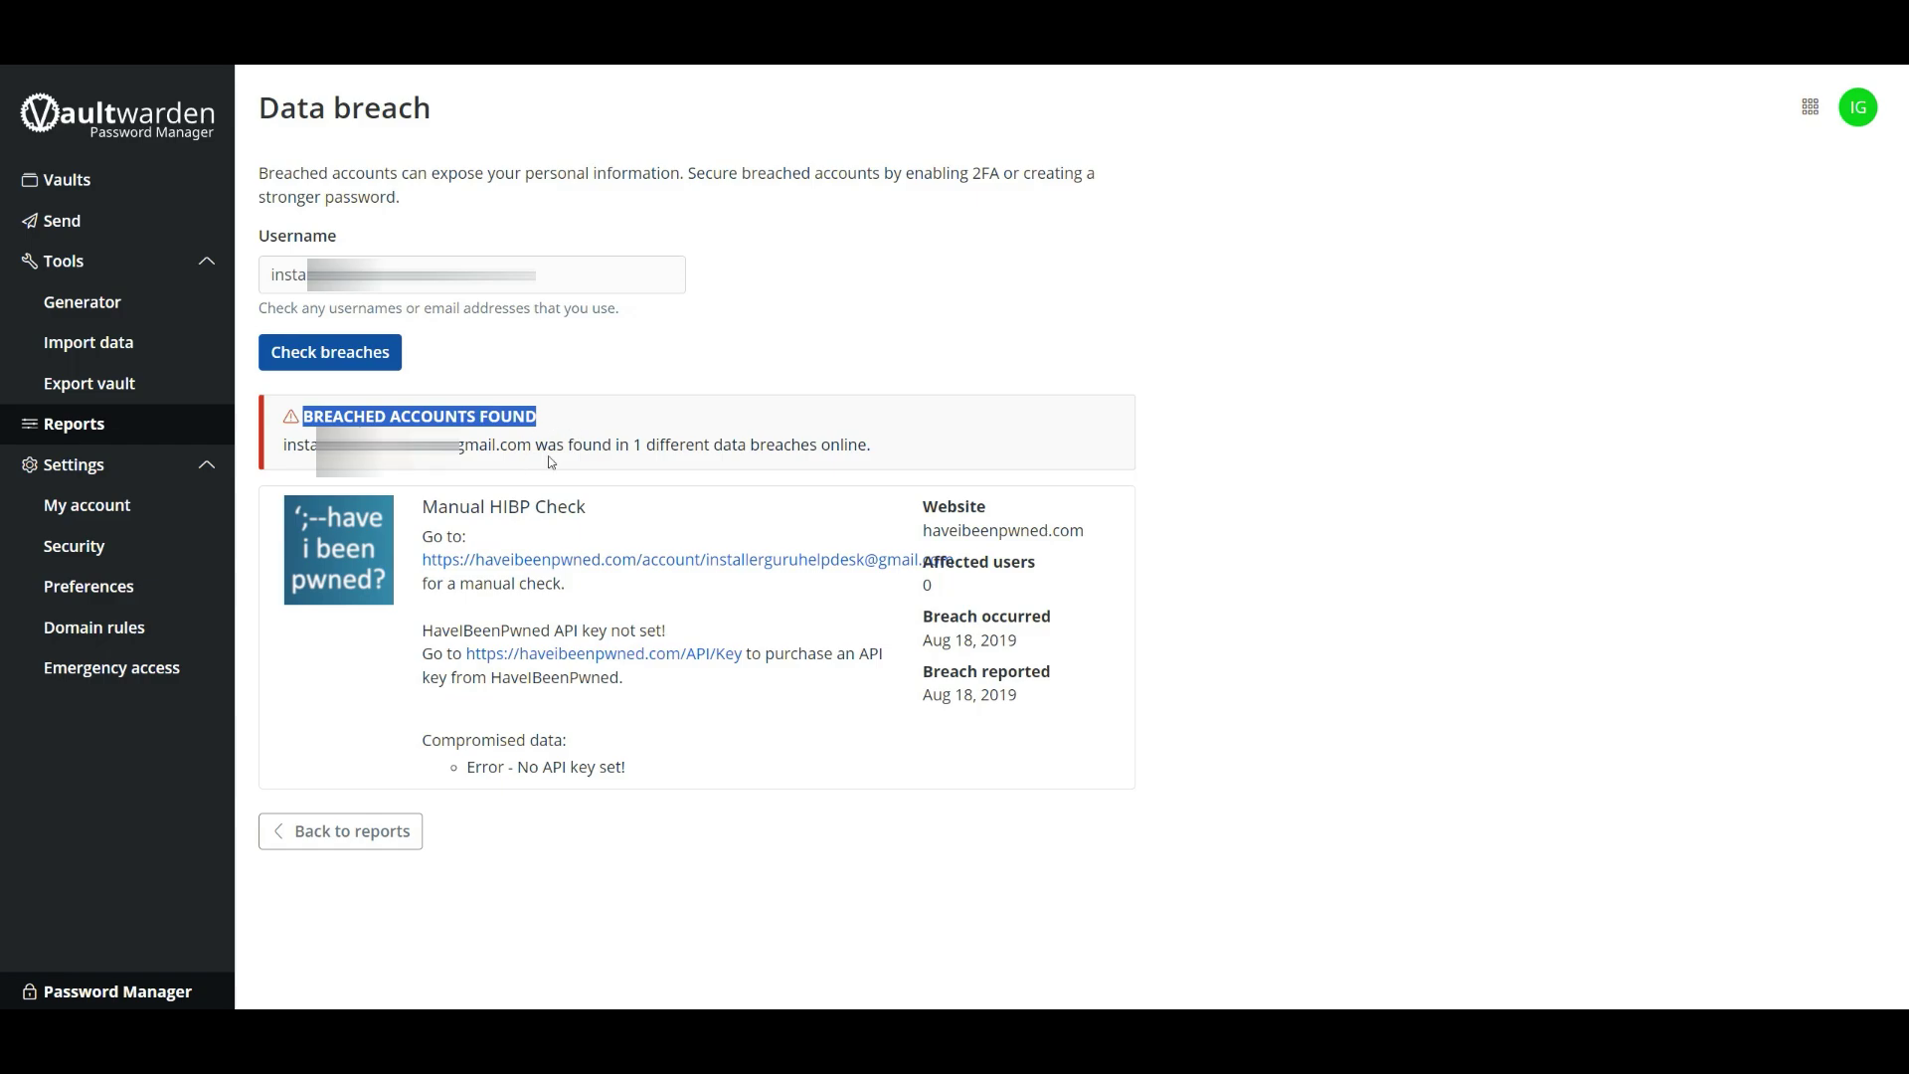
drag(424, 508, 581, 508)
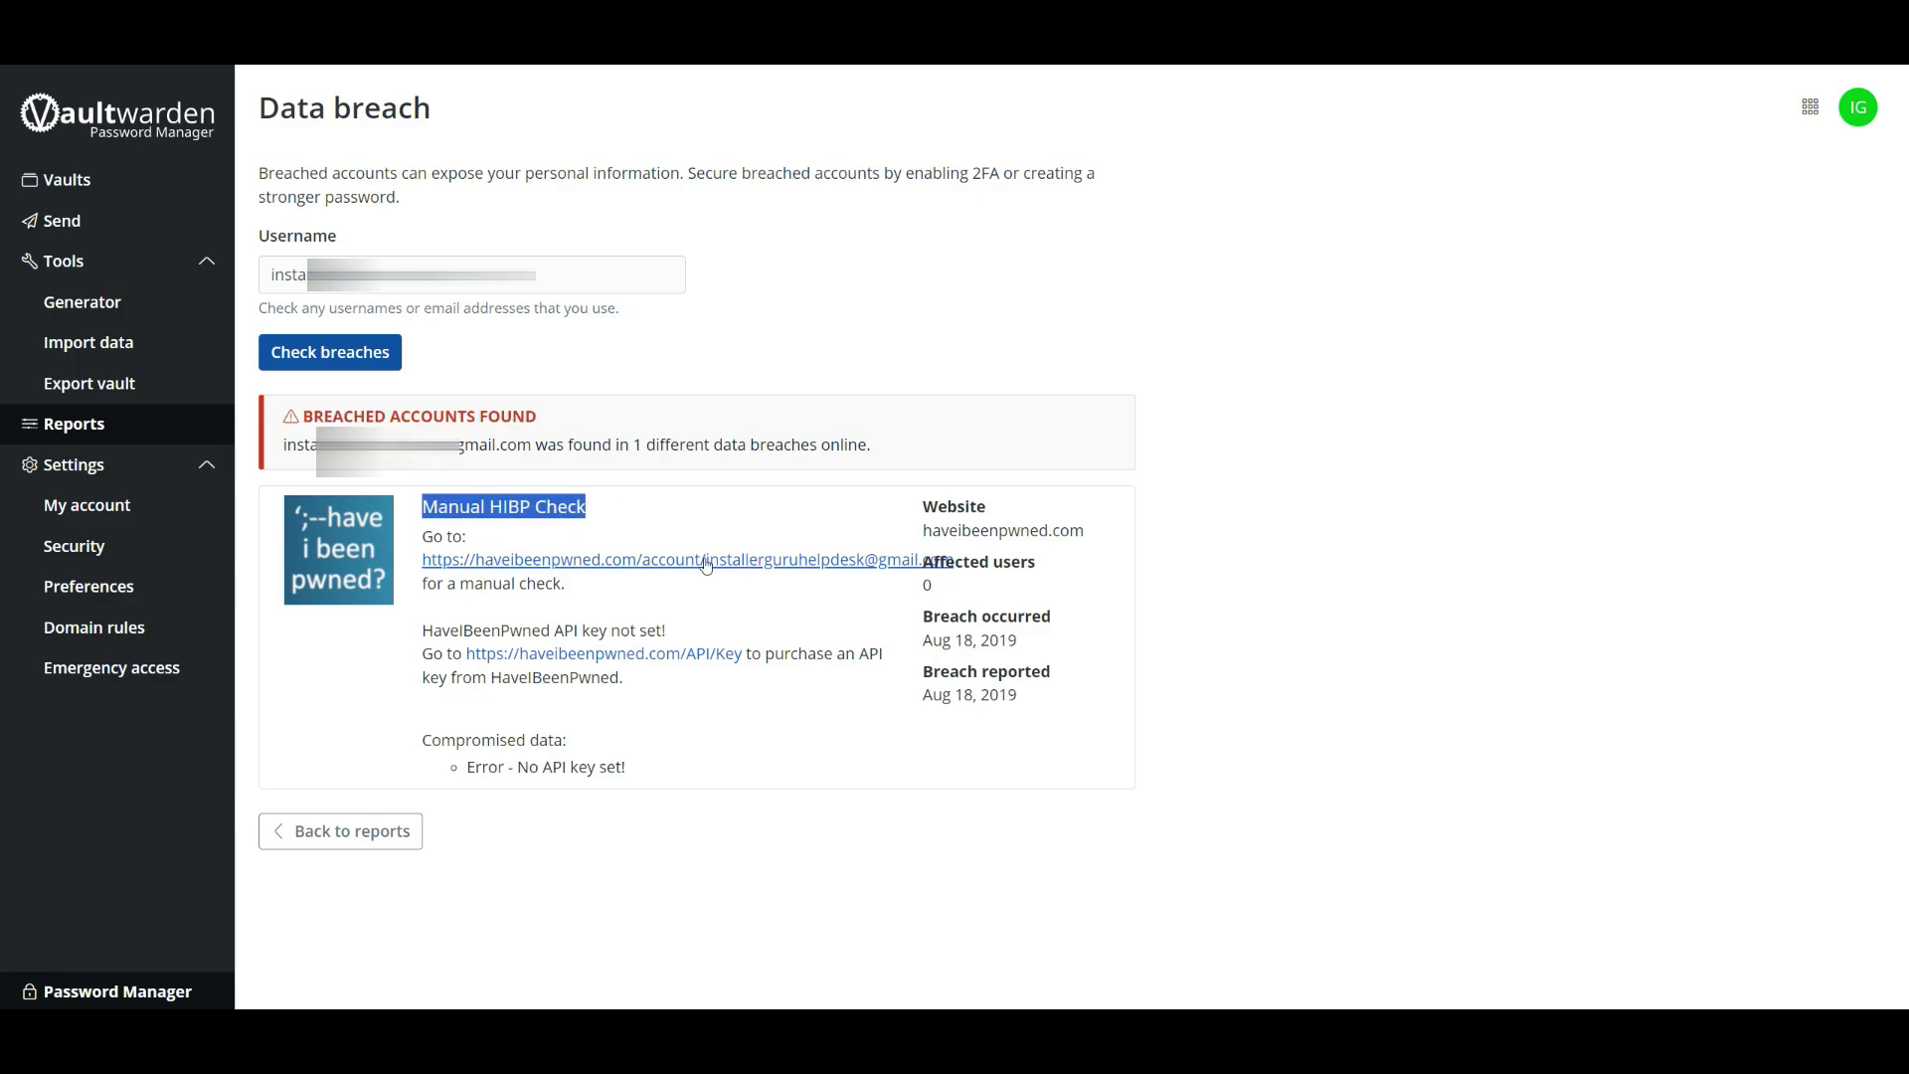
drag(939, 656, 627, 767)
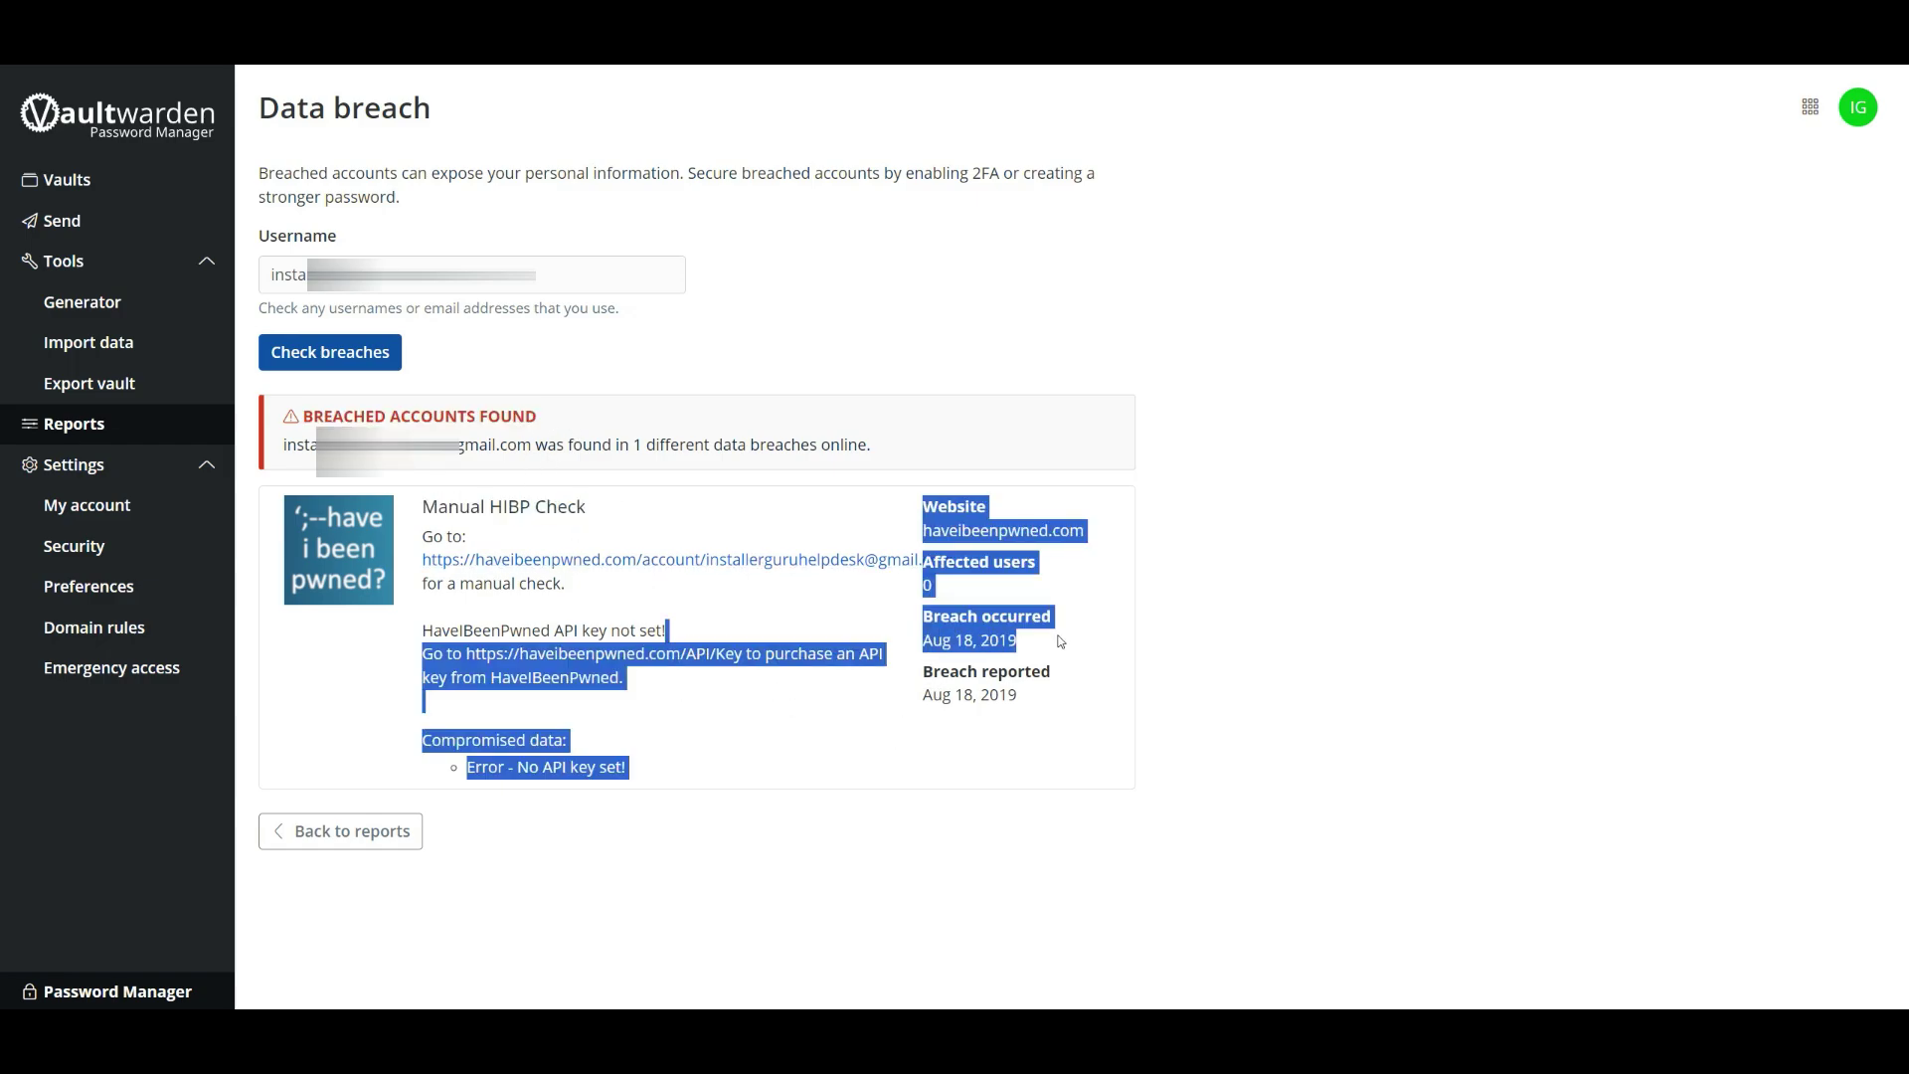
View the Master password, Two-step login and Keys pages under Settings > Security.
click(1008, 696)
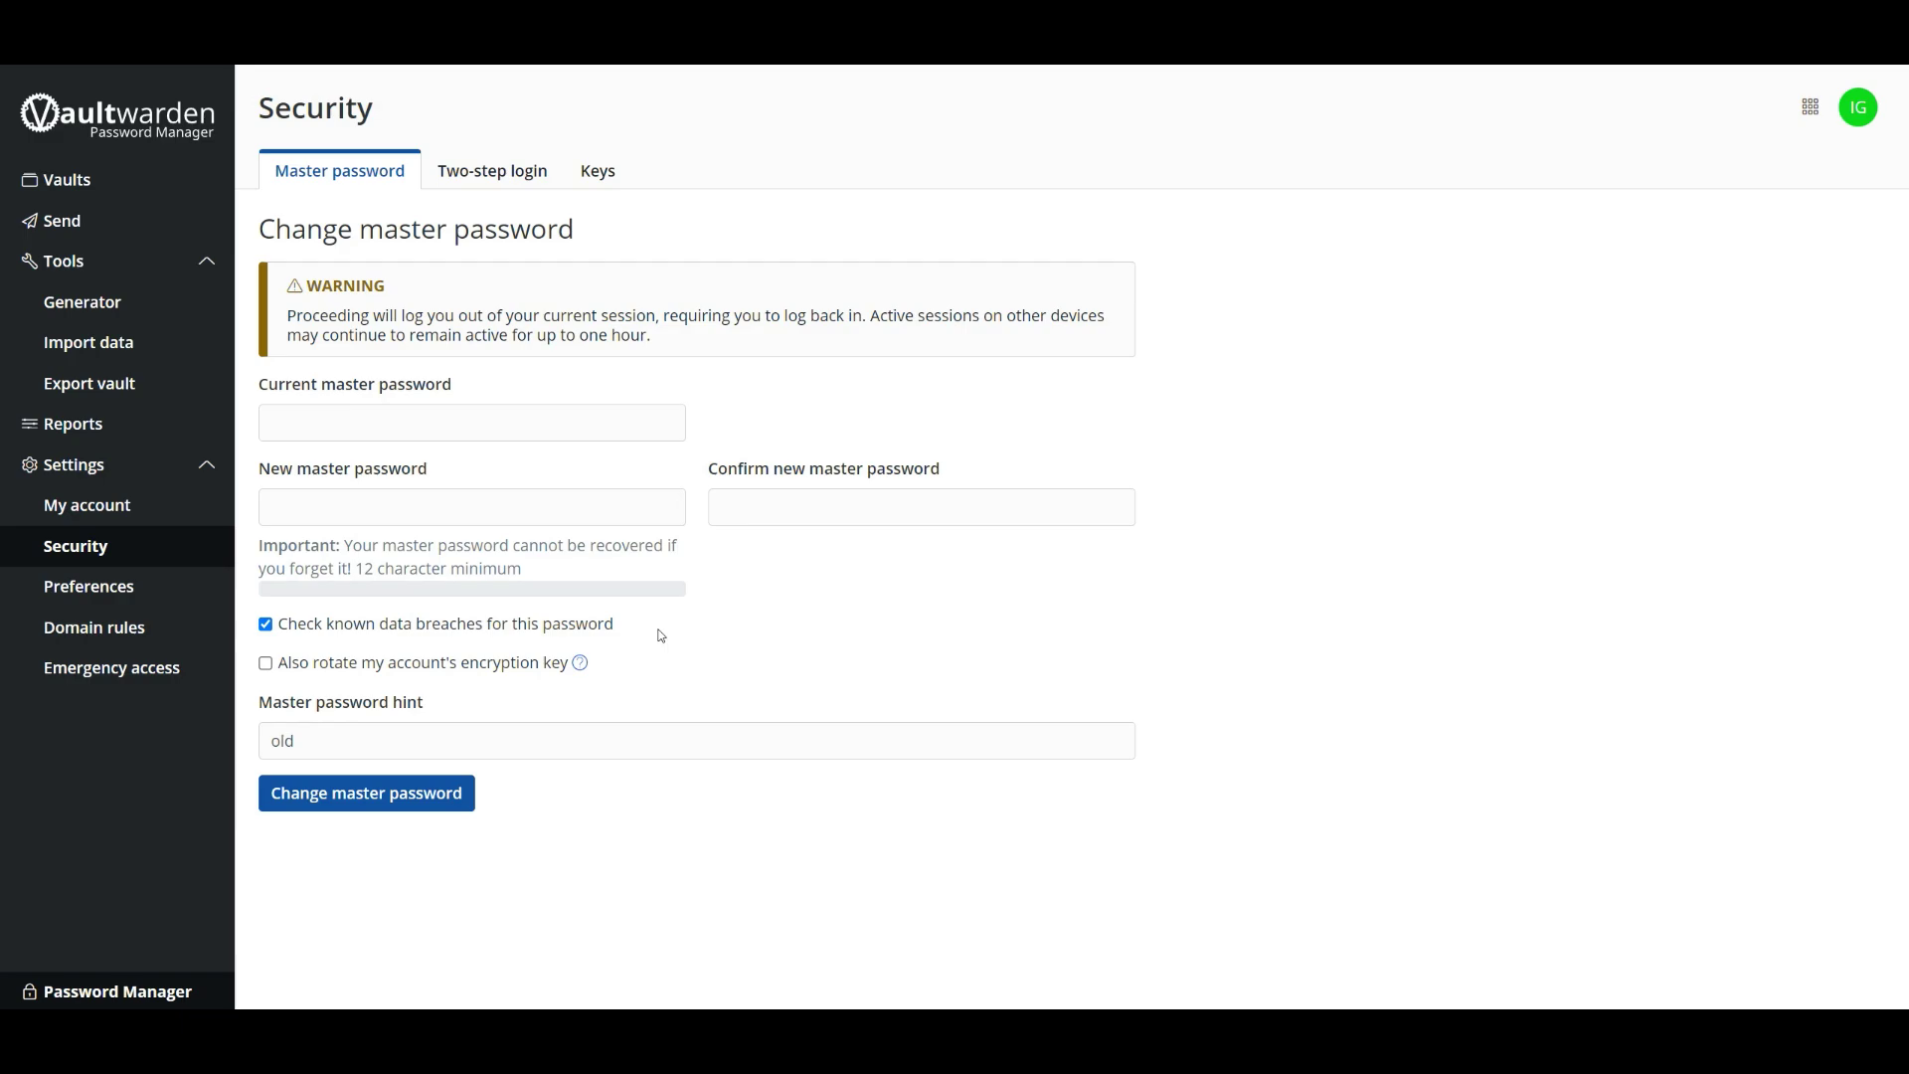
click(509, 172)
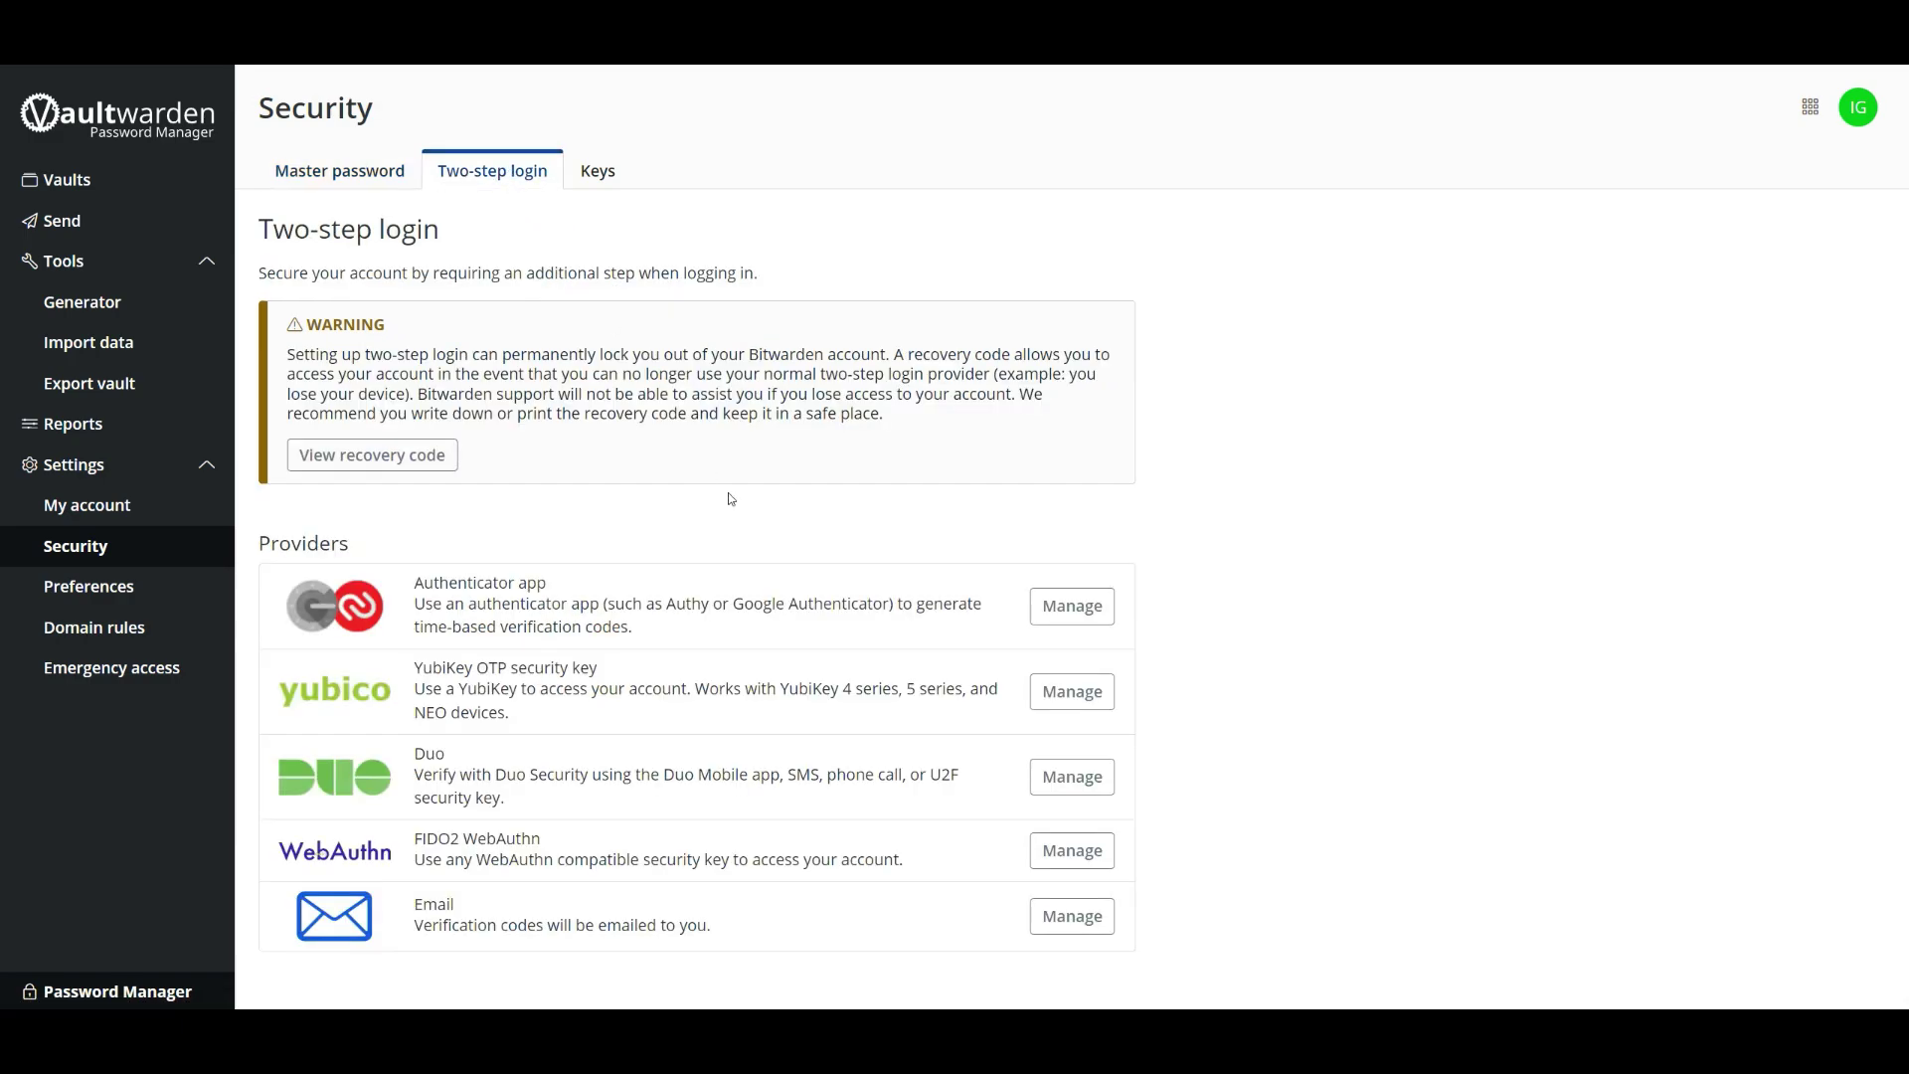
click(596, 175)
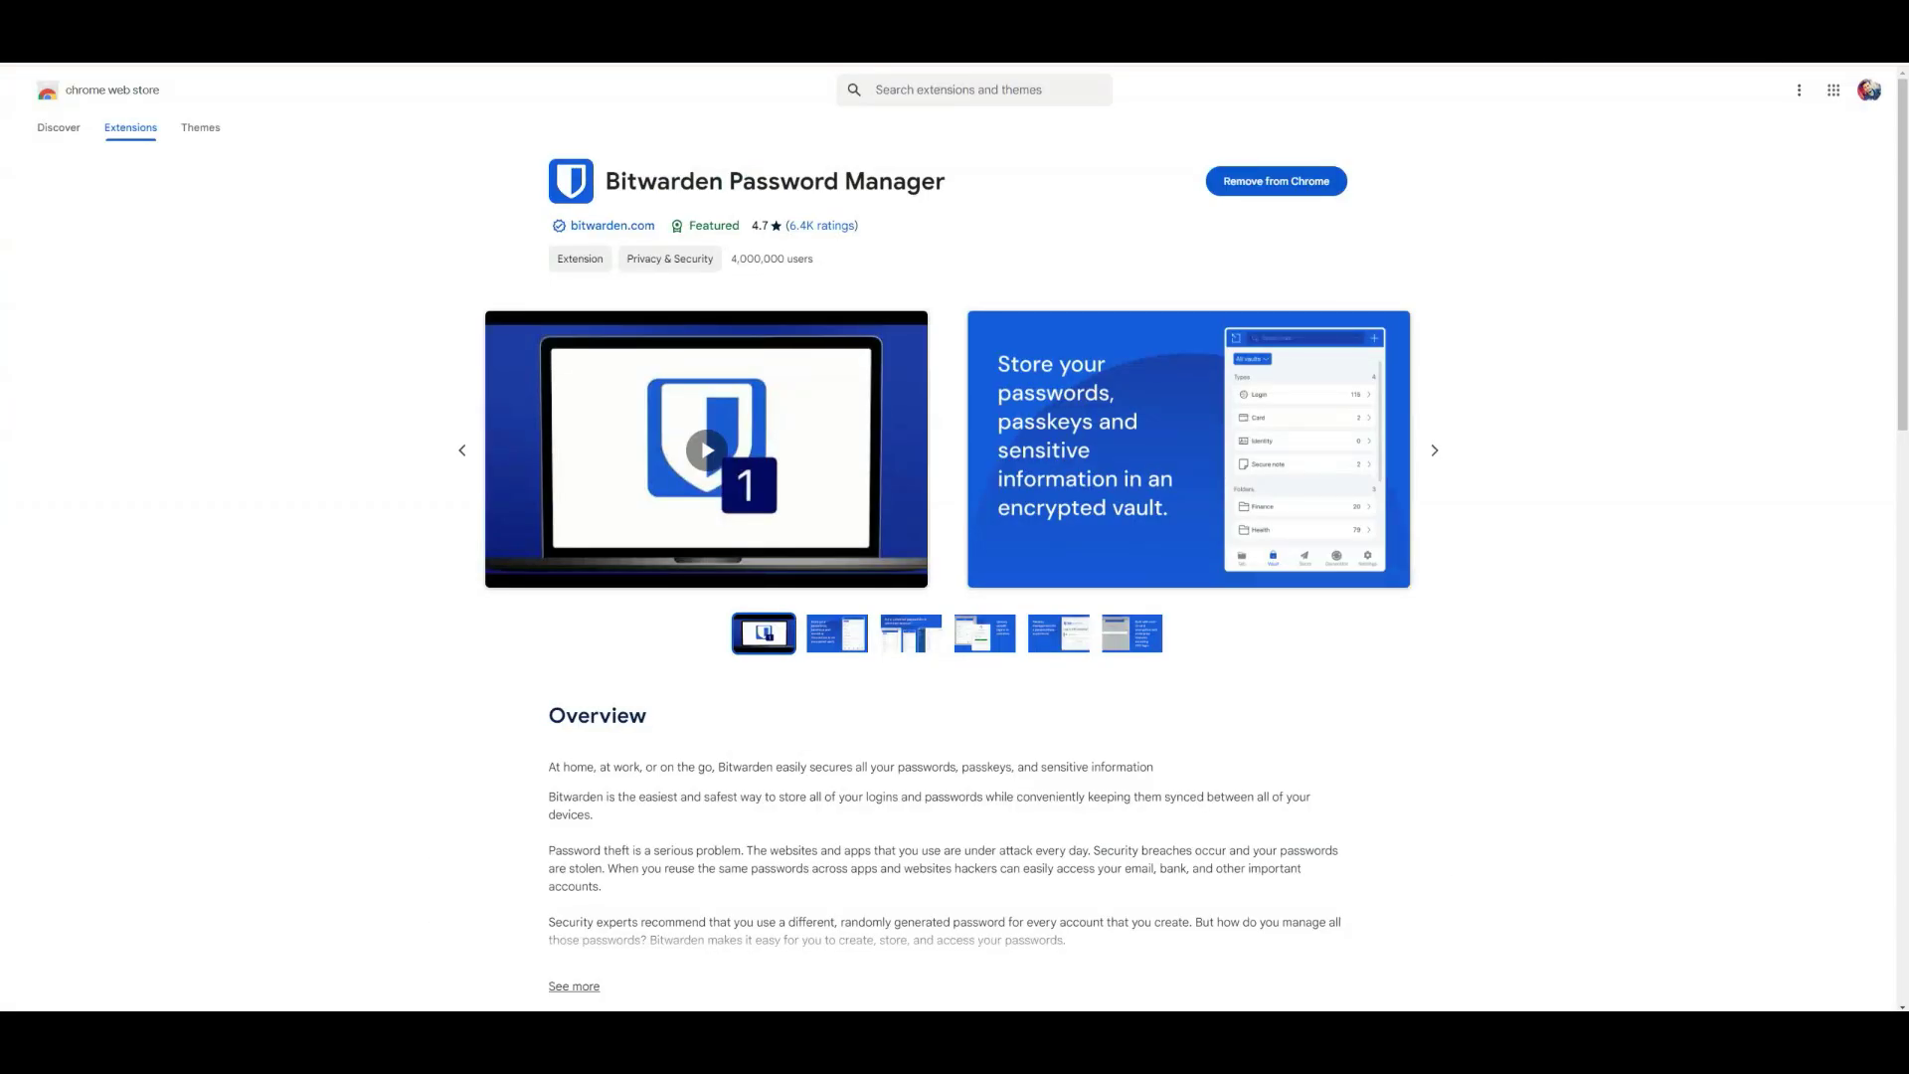
Point the Bitwarden extension at the self-hosted server, unlock with the master password, and list Logins.
click(1644, 141)
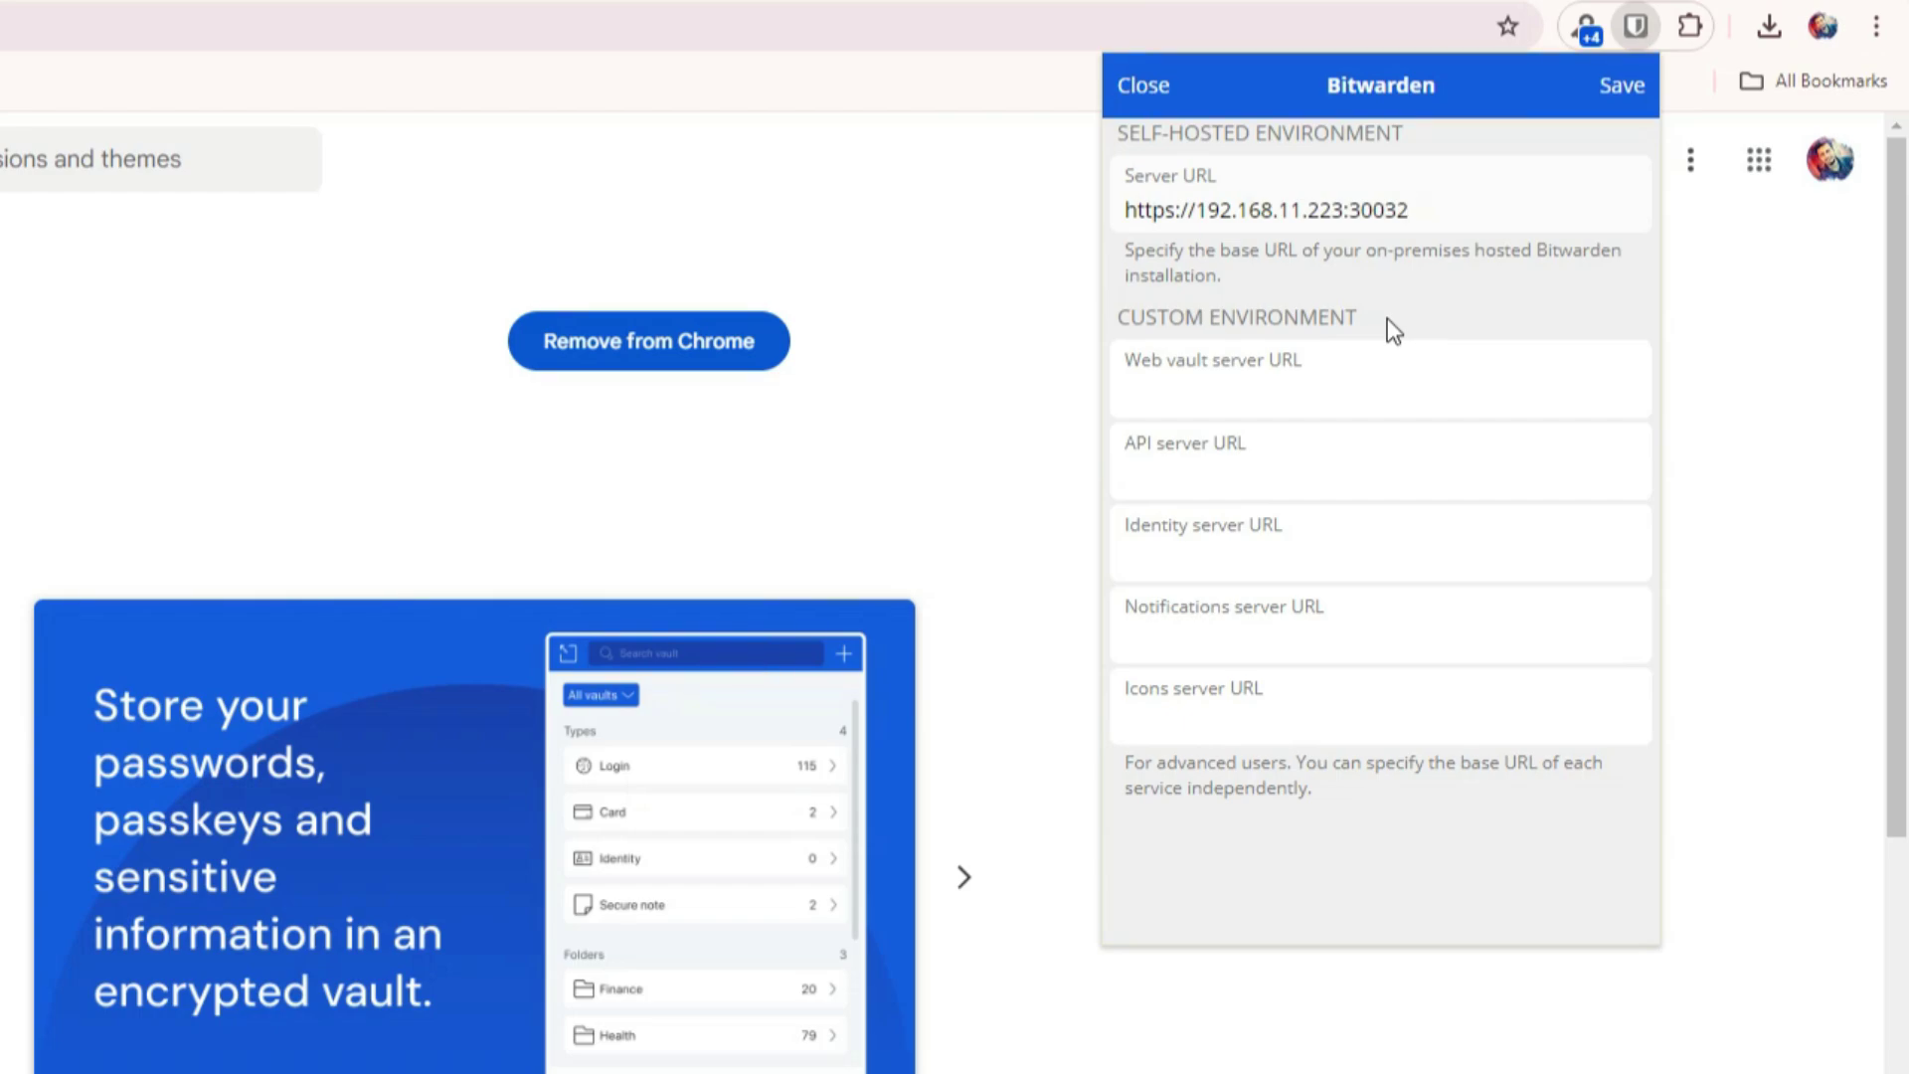
key(Return)
click(1356, 674)
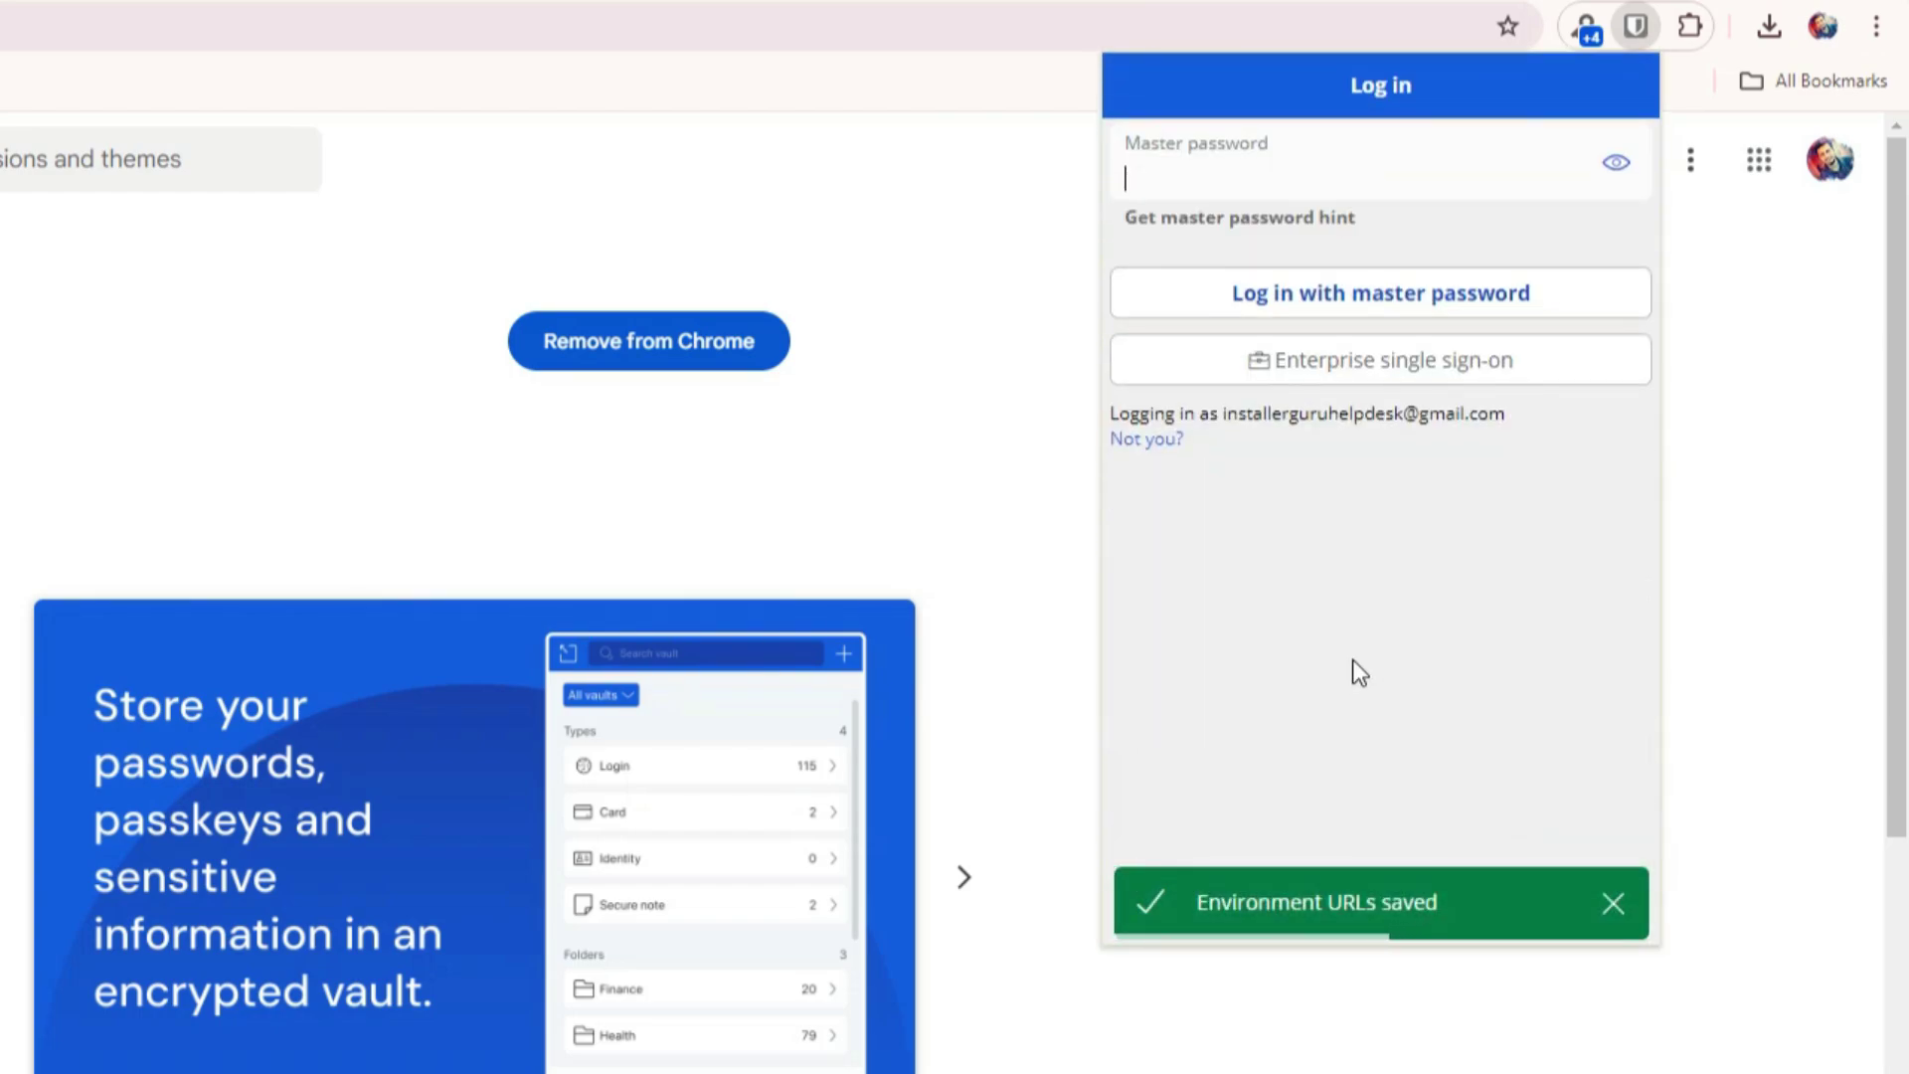
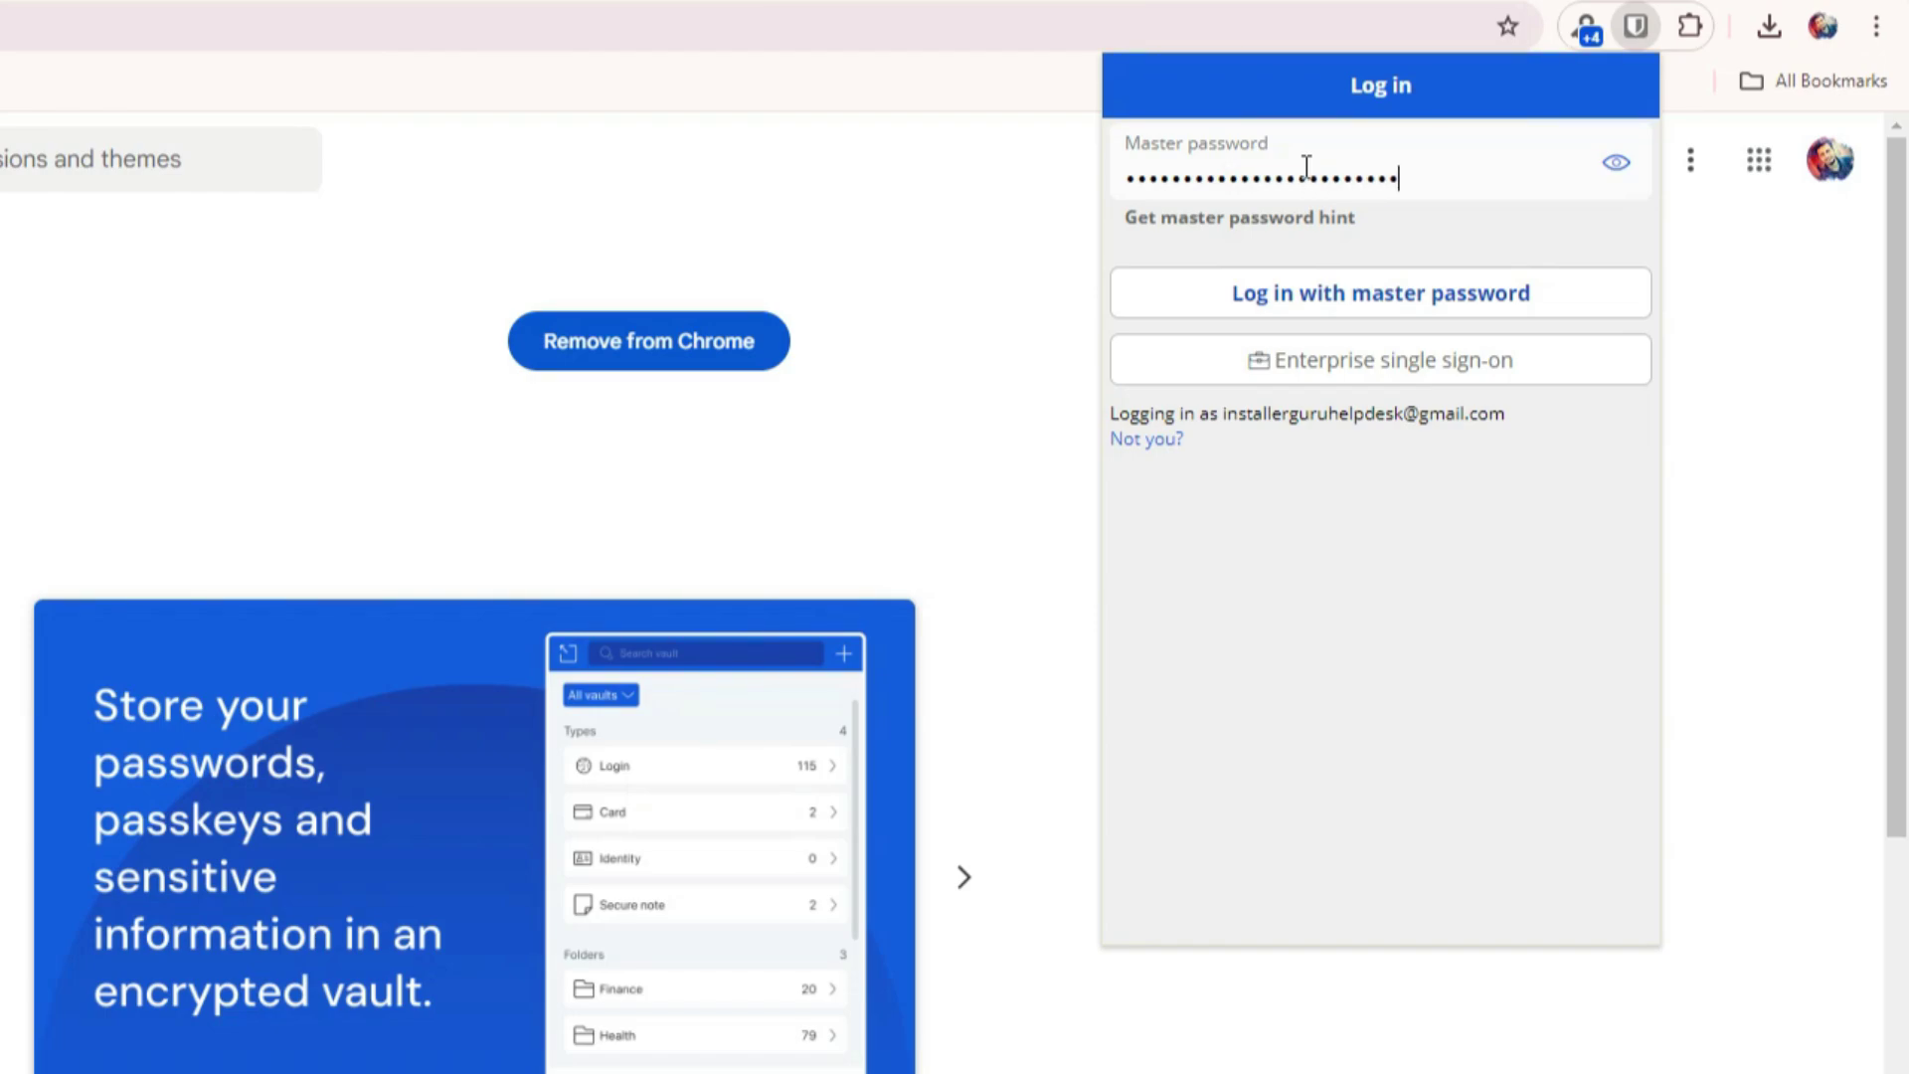
key(Return)
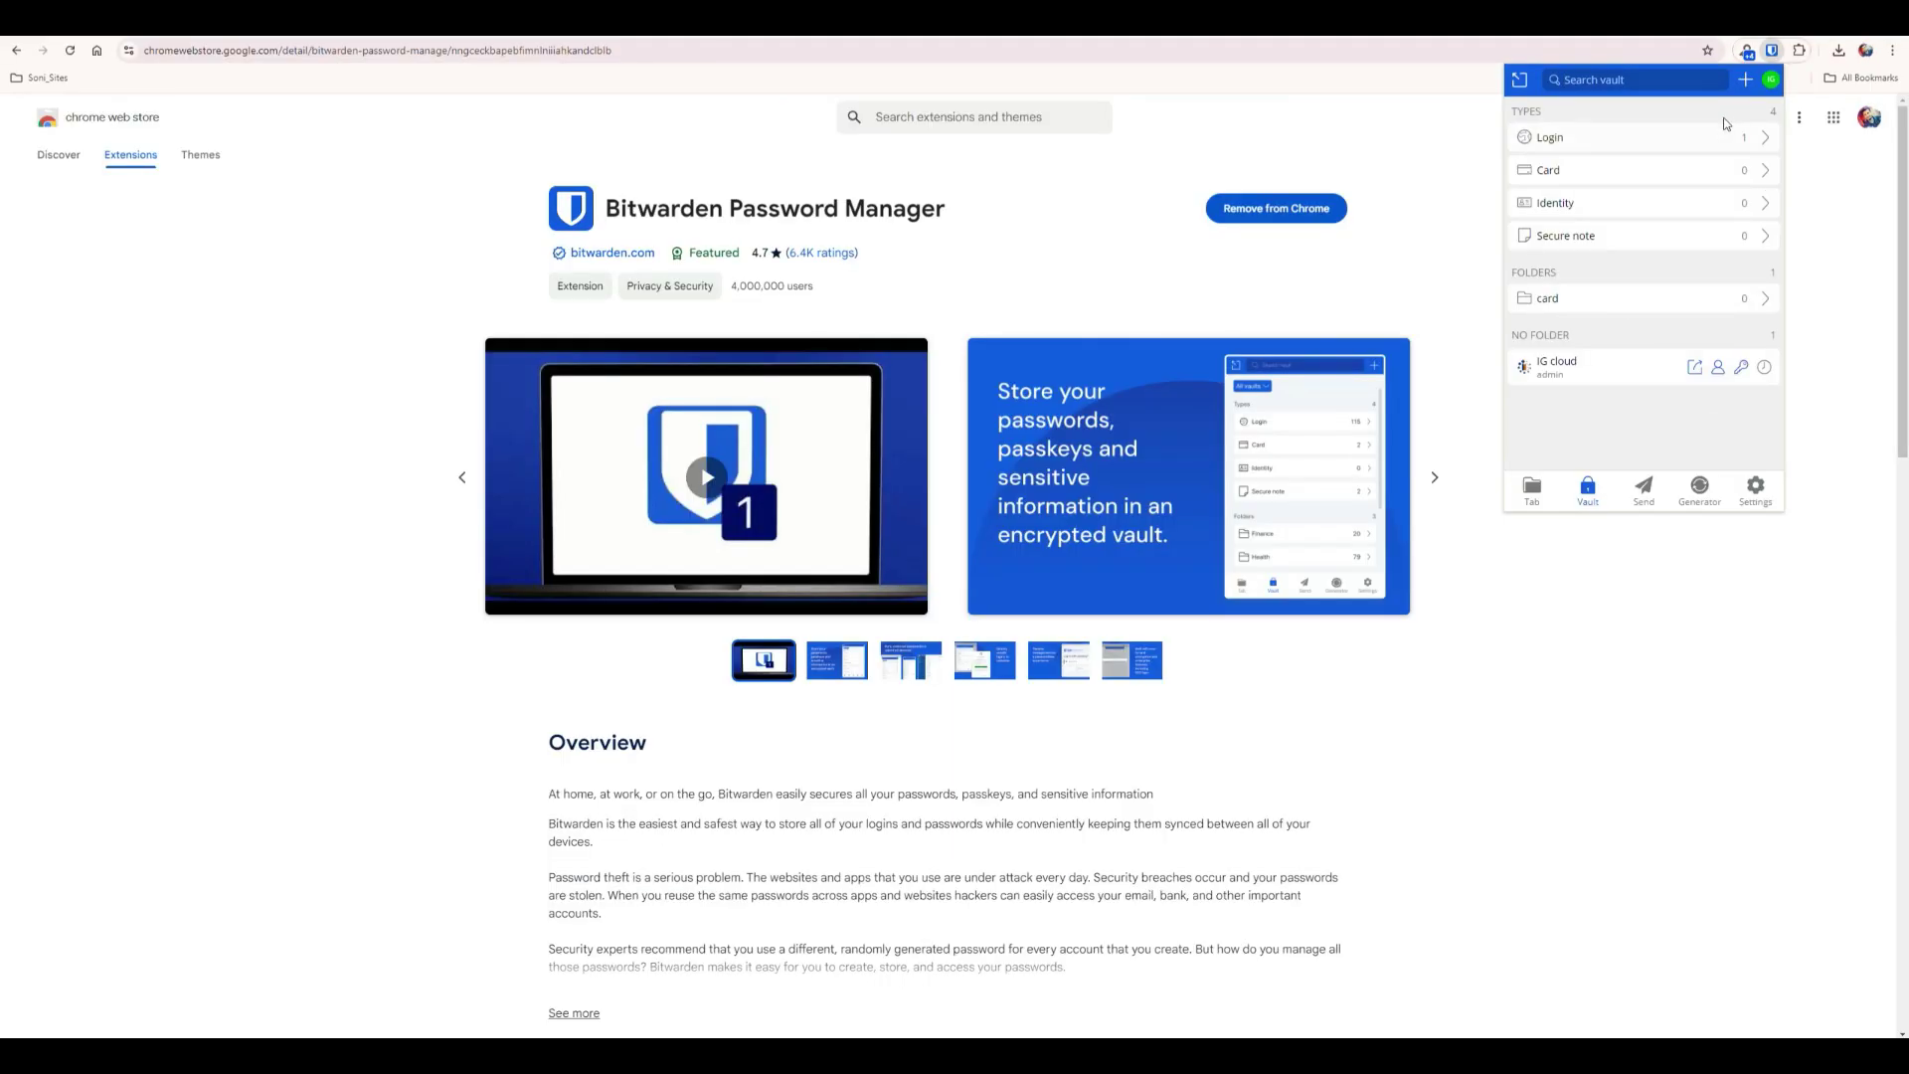
click(1670, 138)
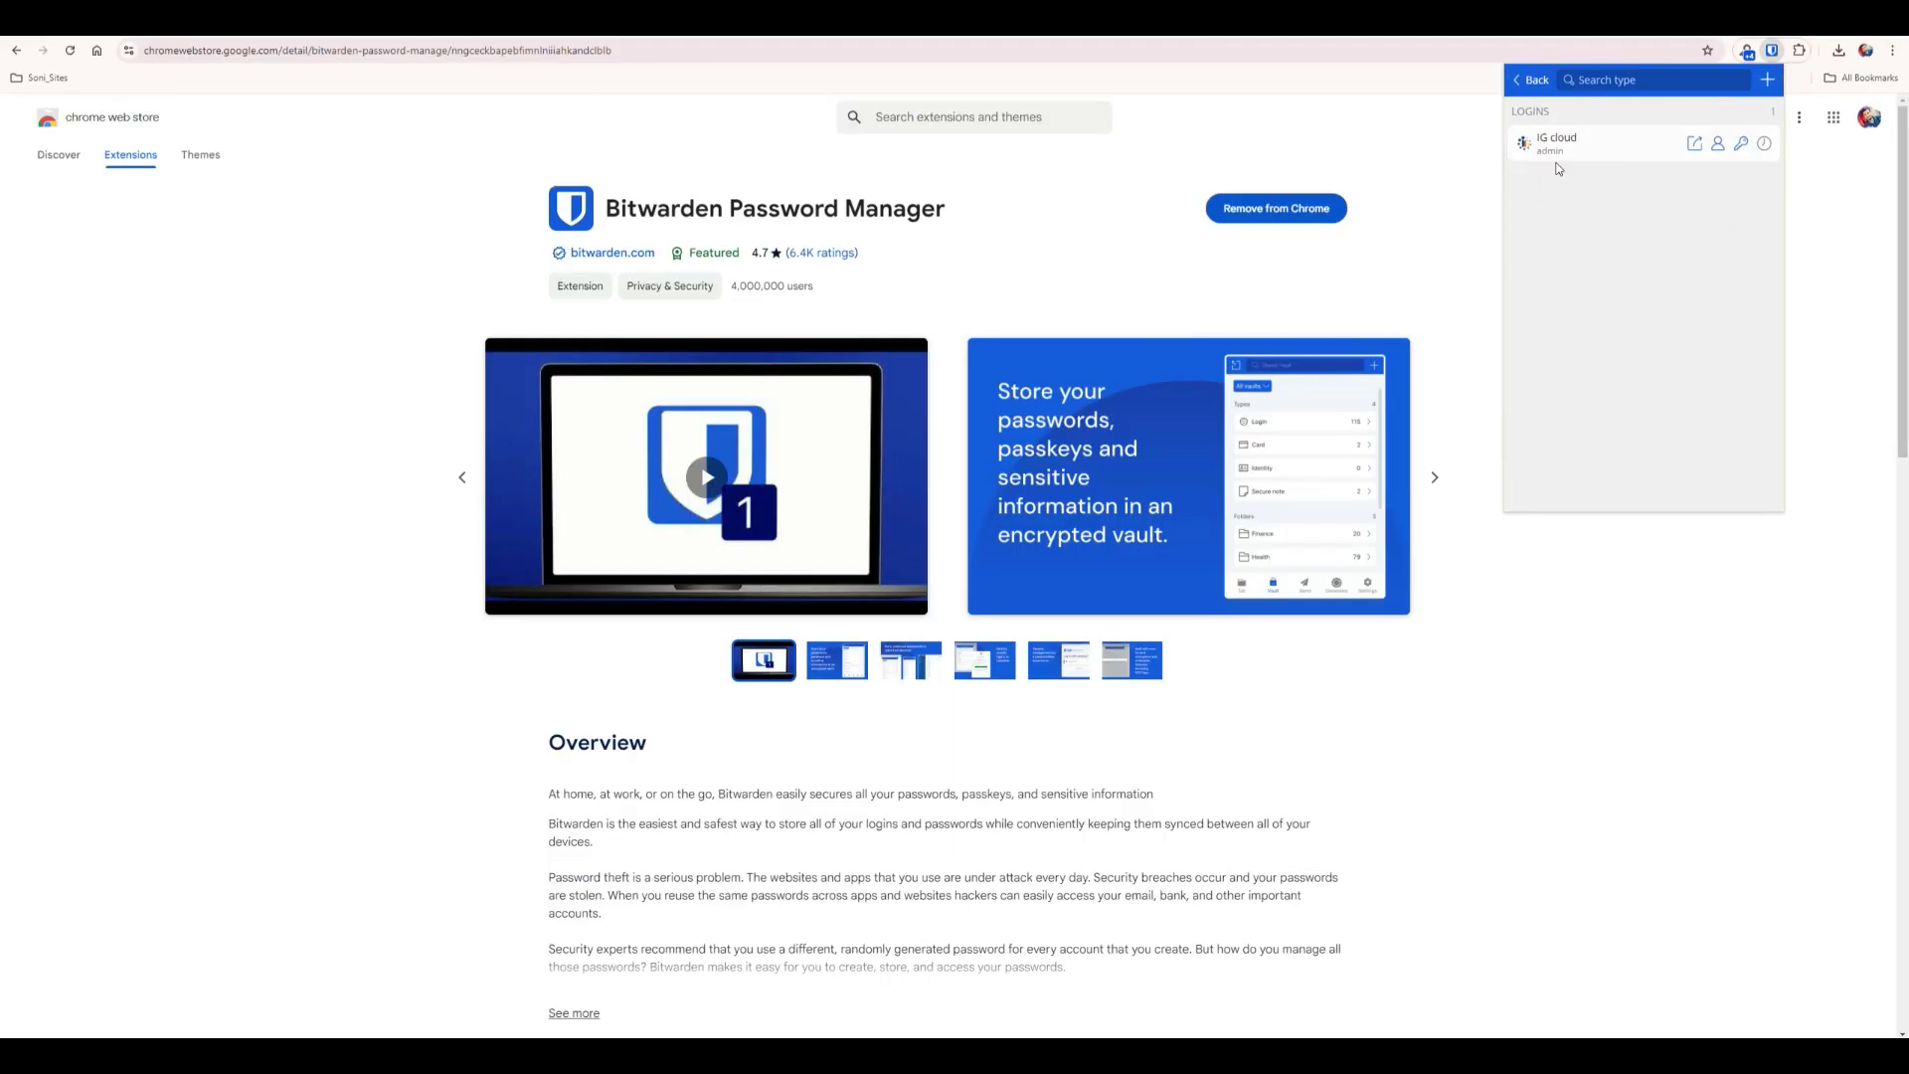
Load the cloud site in a new tab and autofill the IG cloud credentials.
key(ctrl+t)
text(cloud.in)
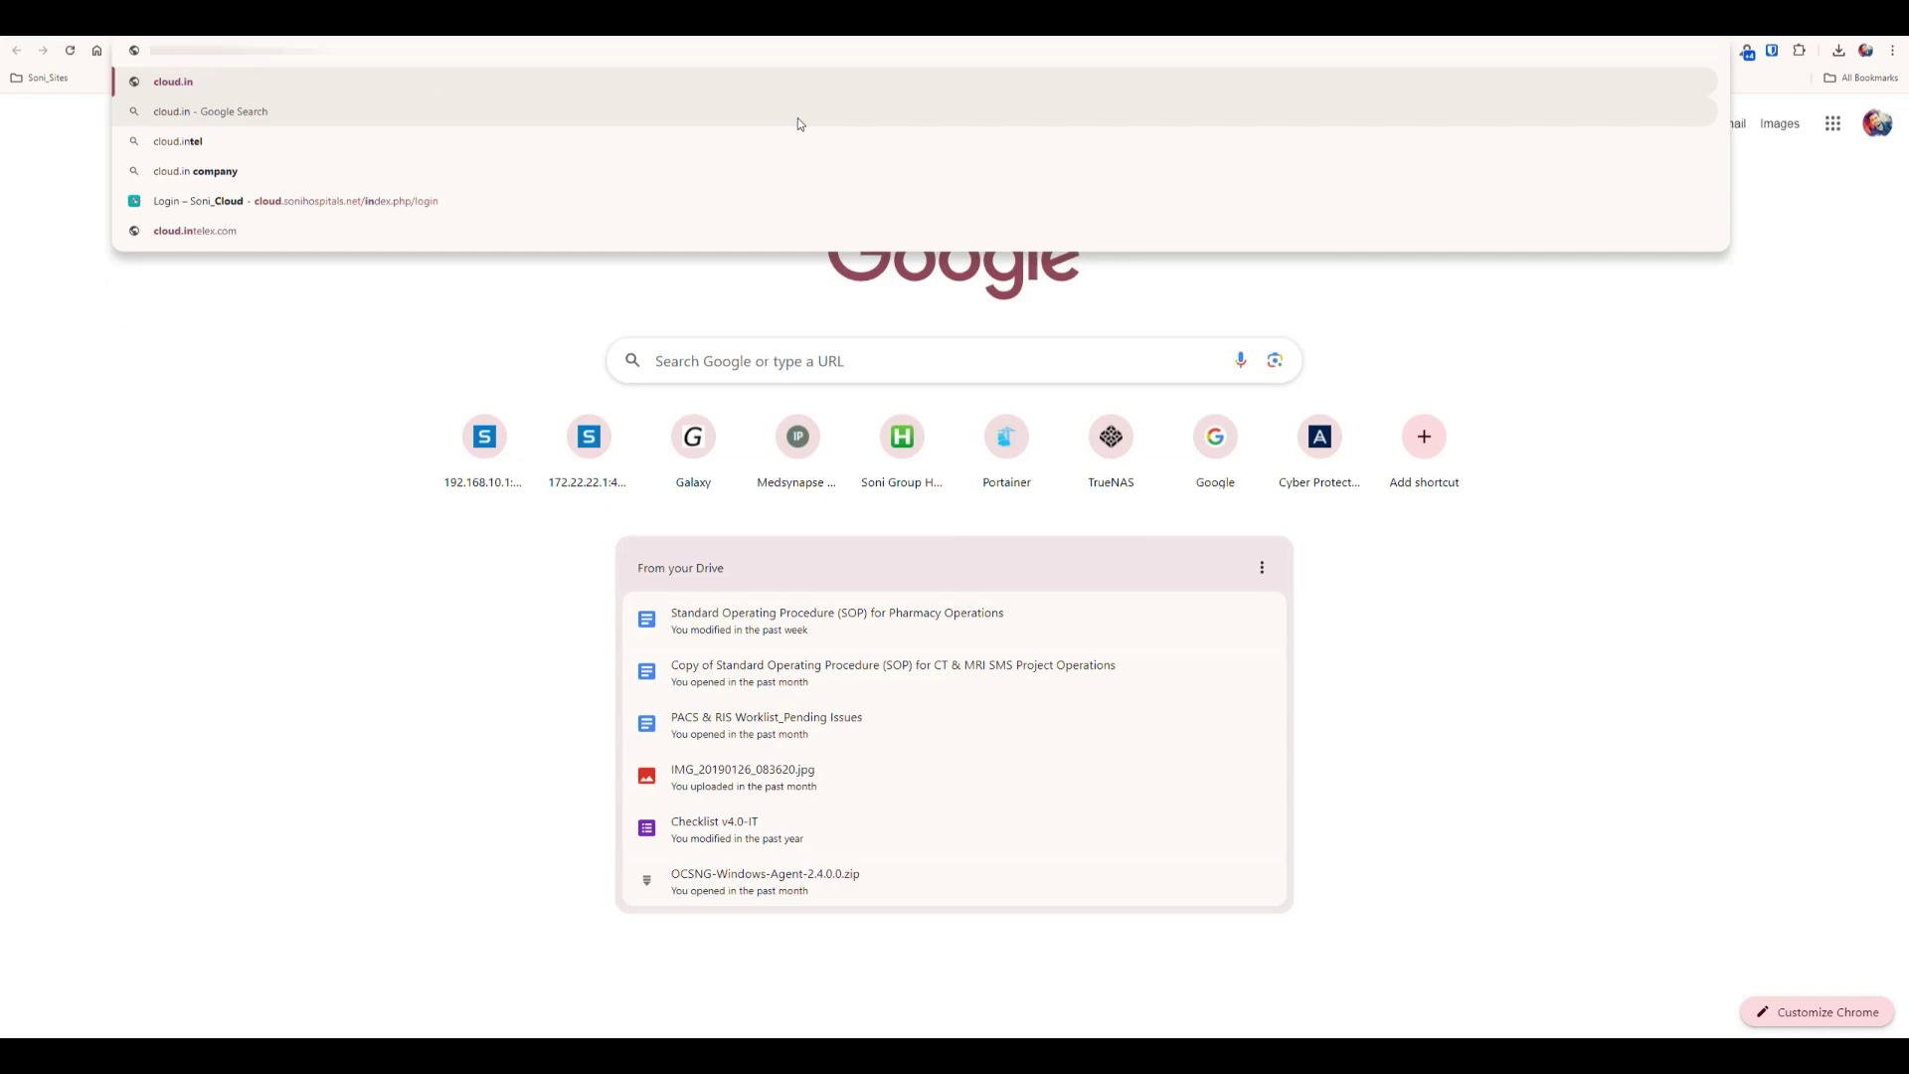
text(stallerguru.in)
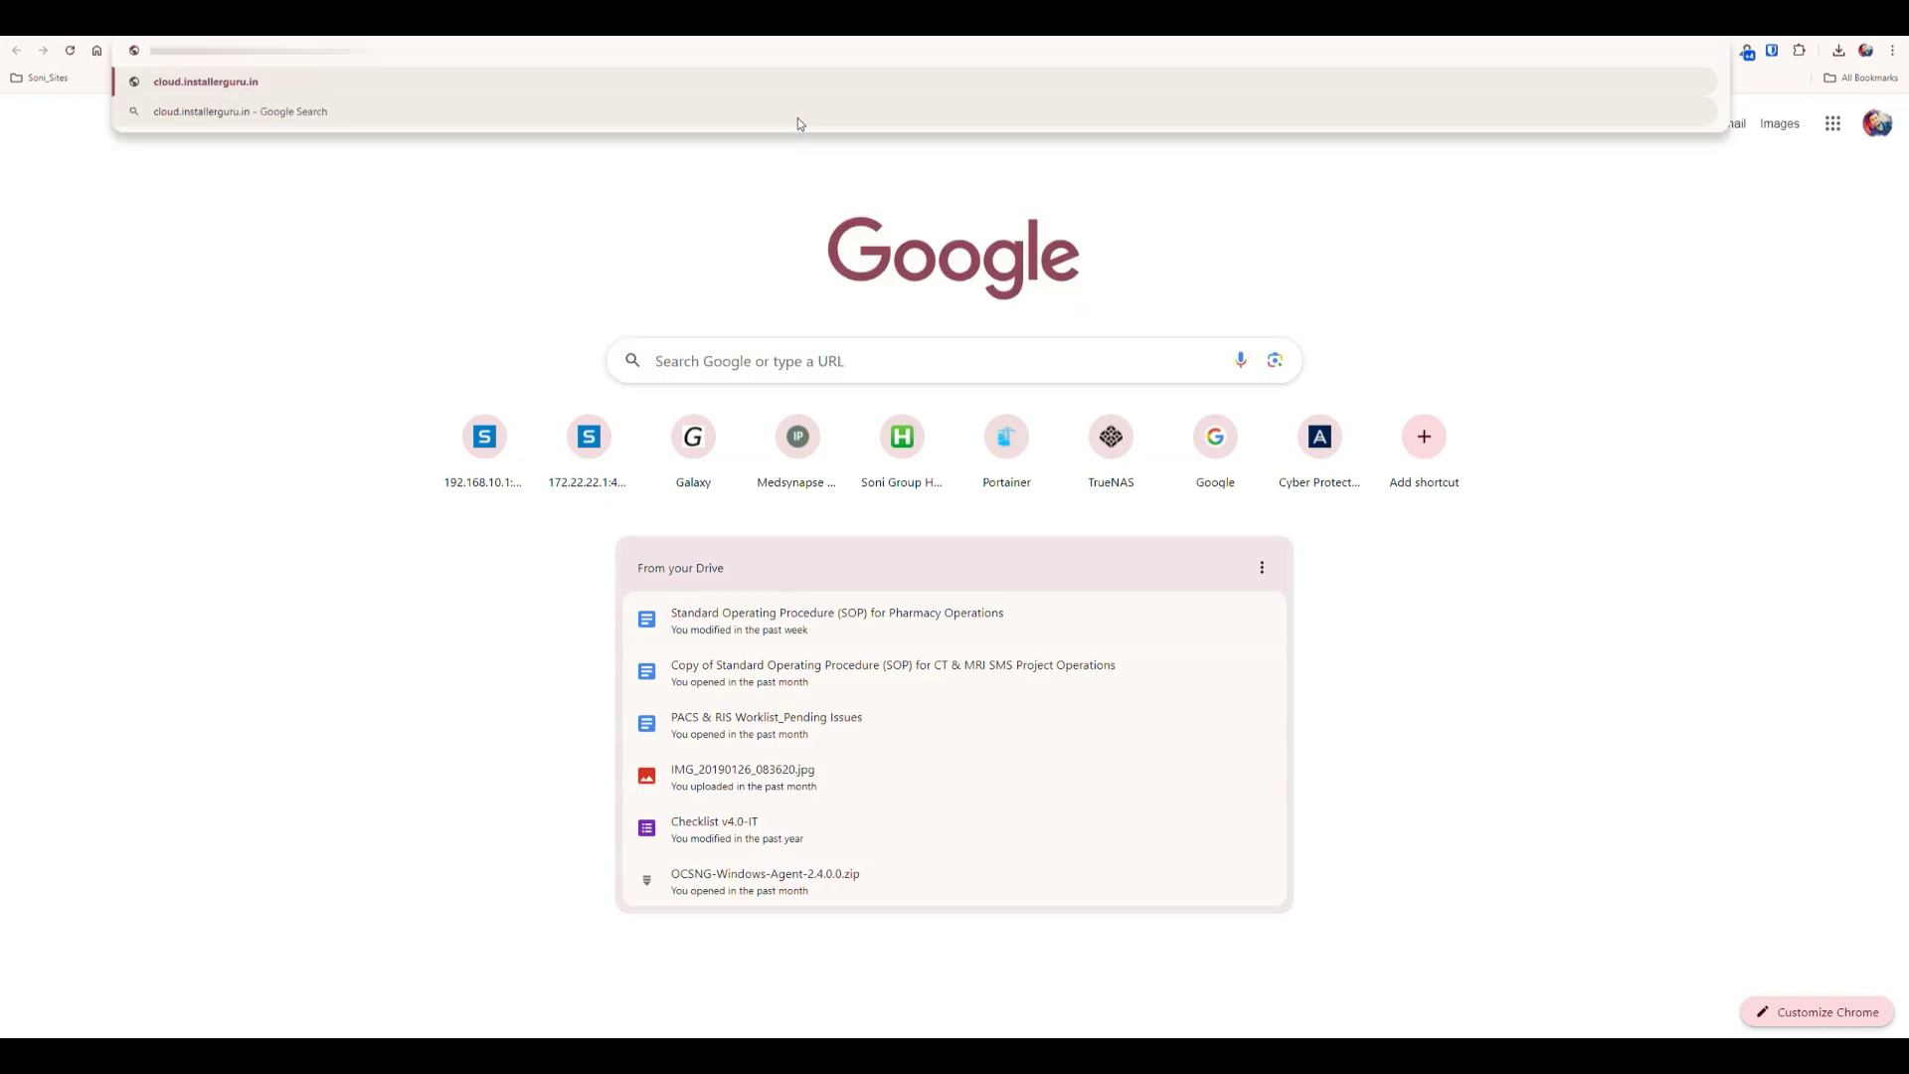
key(Return)
click(1748, 51)
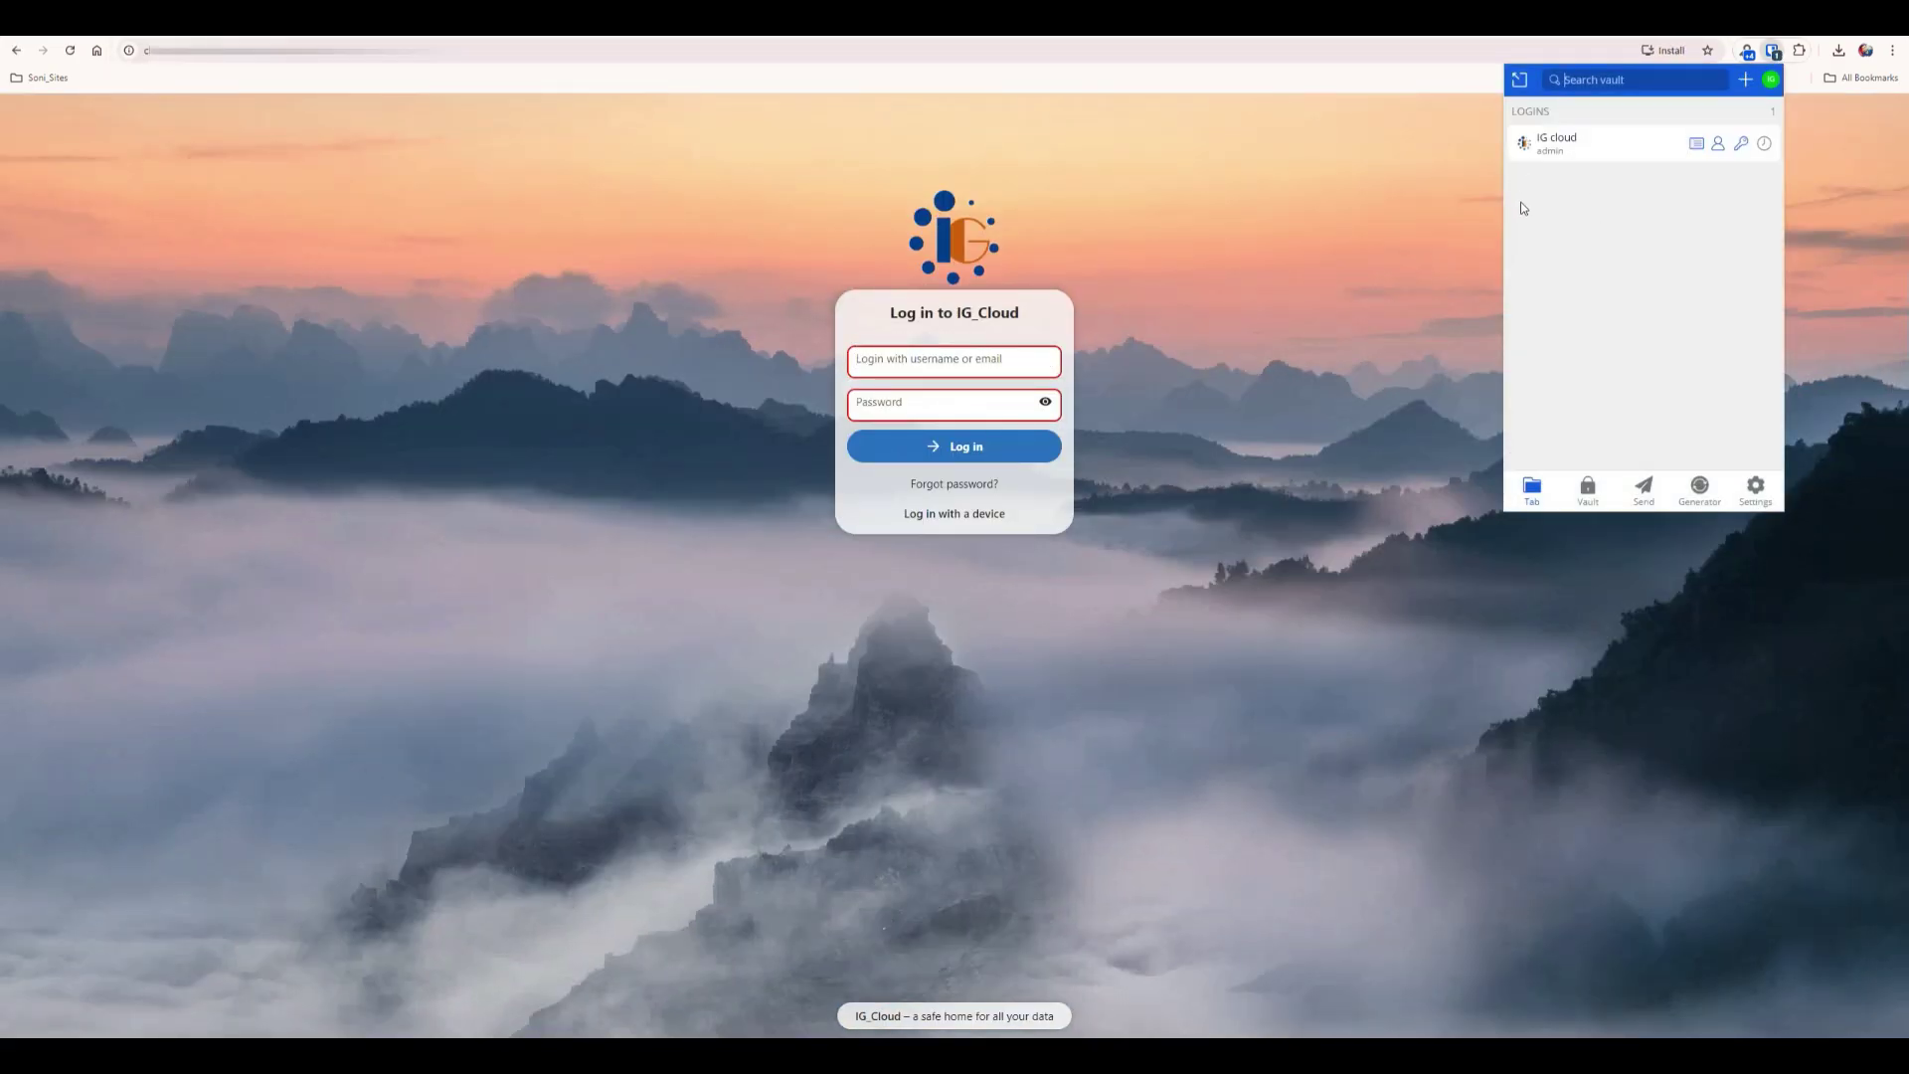
click(1626, 164)
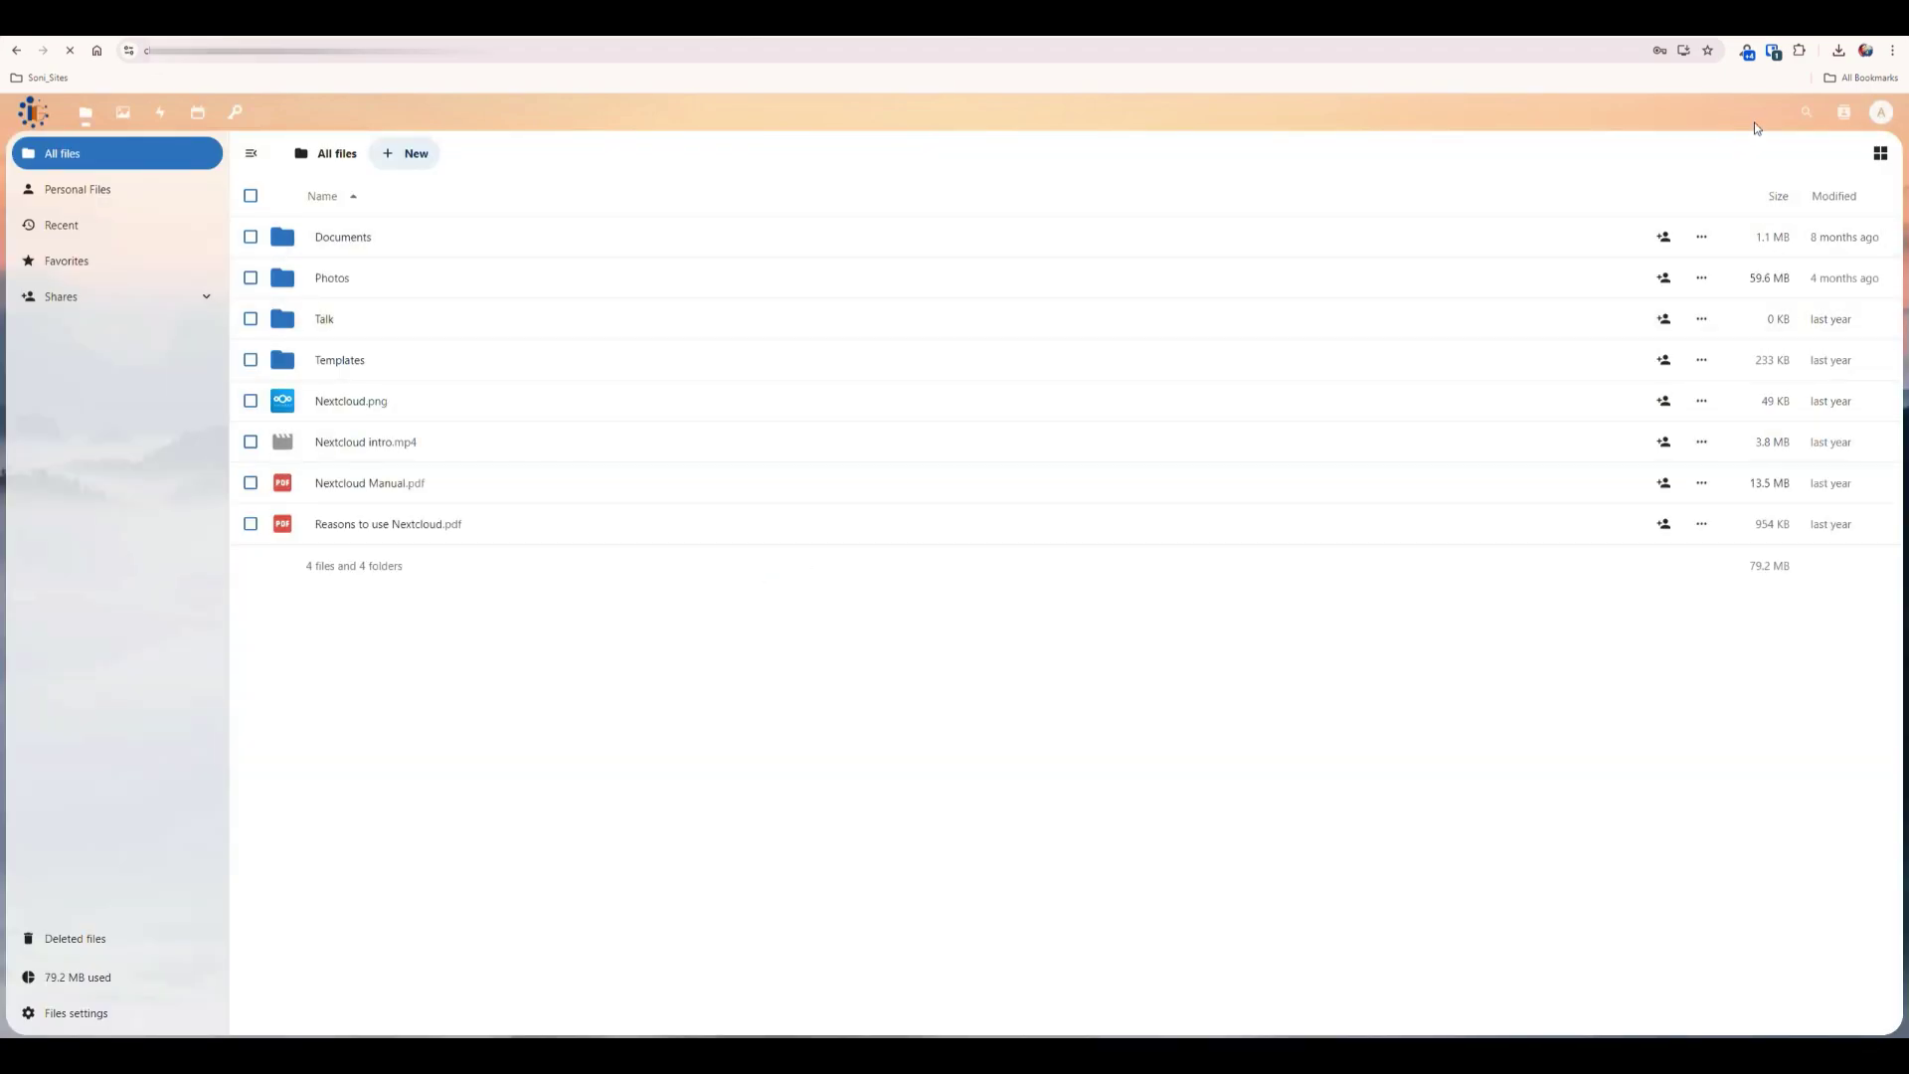
Look through the extension's IG cloud details, vault, password generator and settings, then close it.
click(1773, 51)
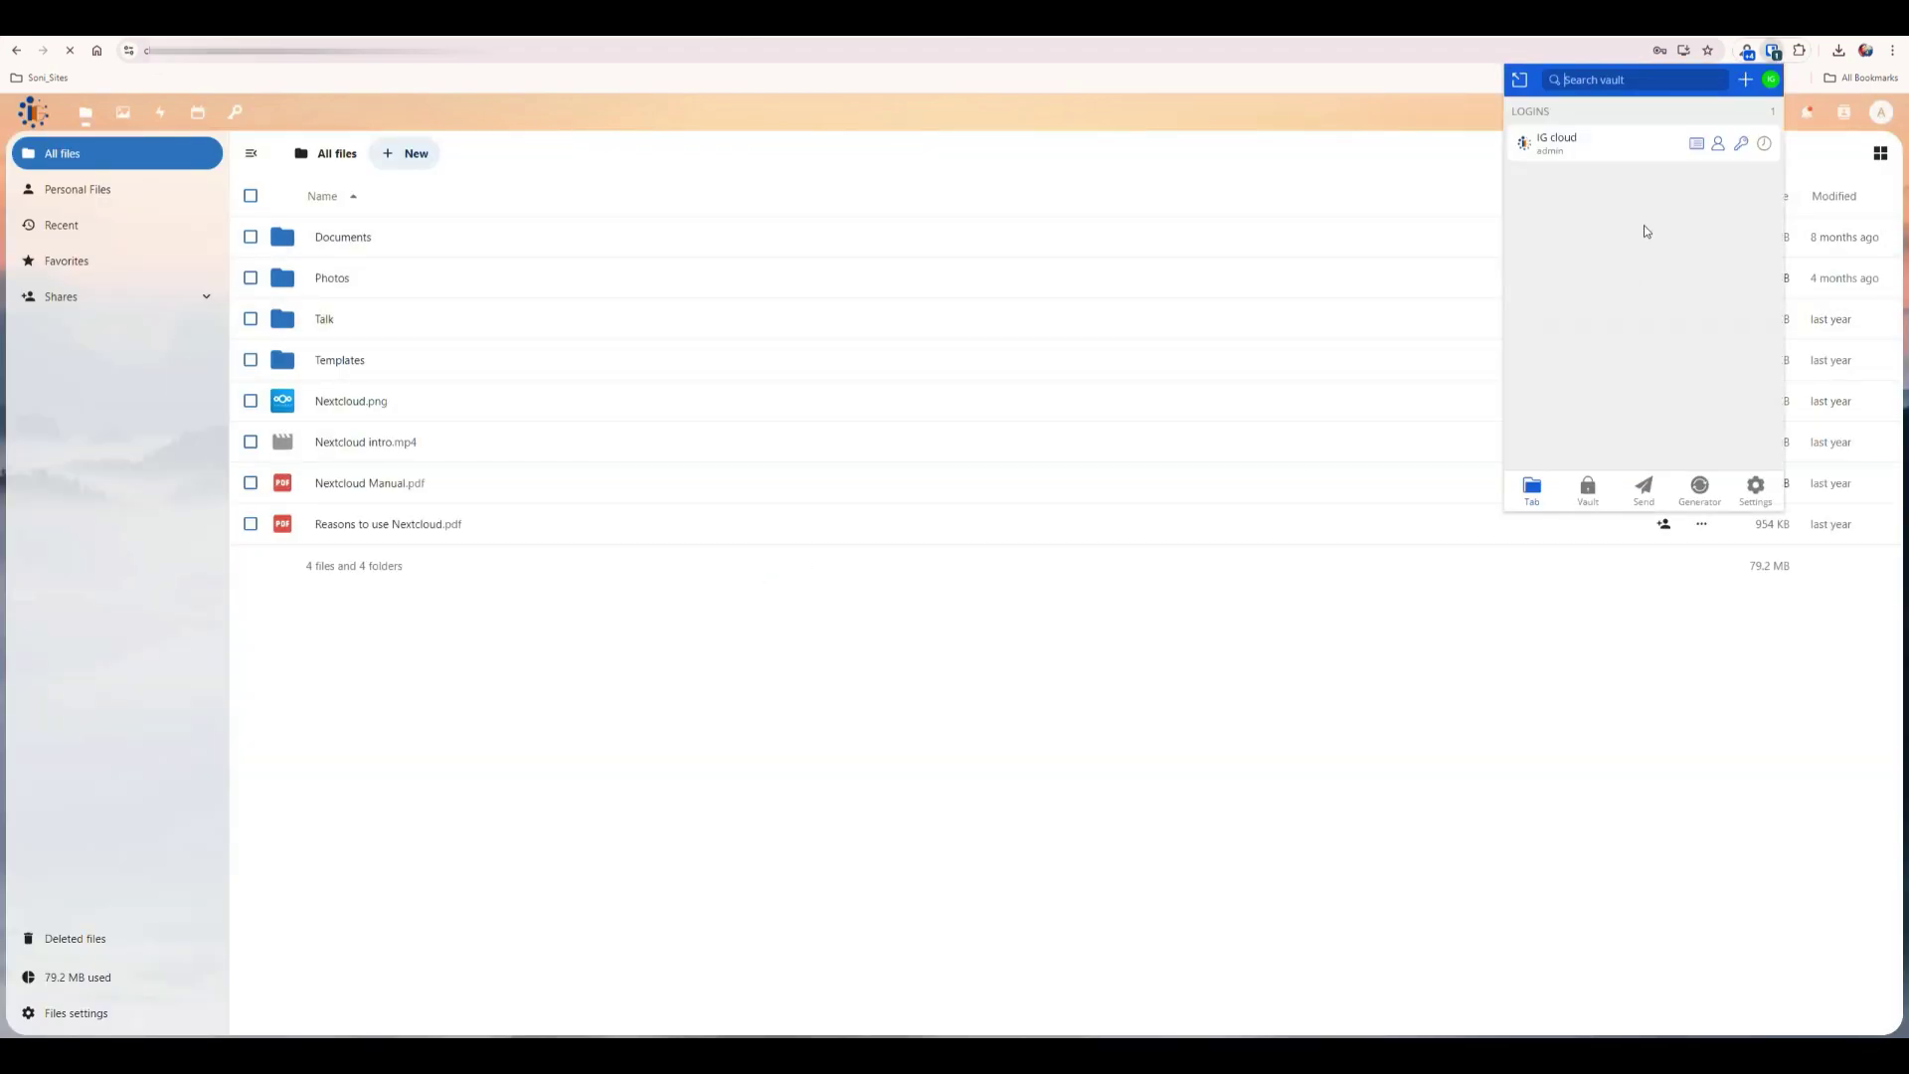
click(1772, 51)
click(1580, 142)
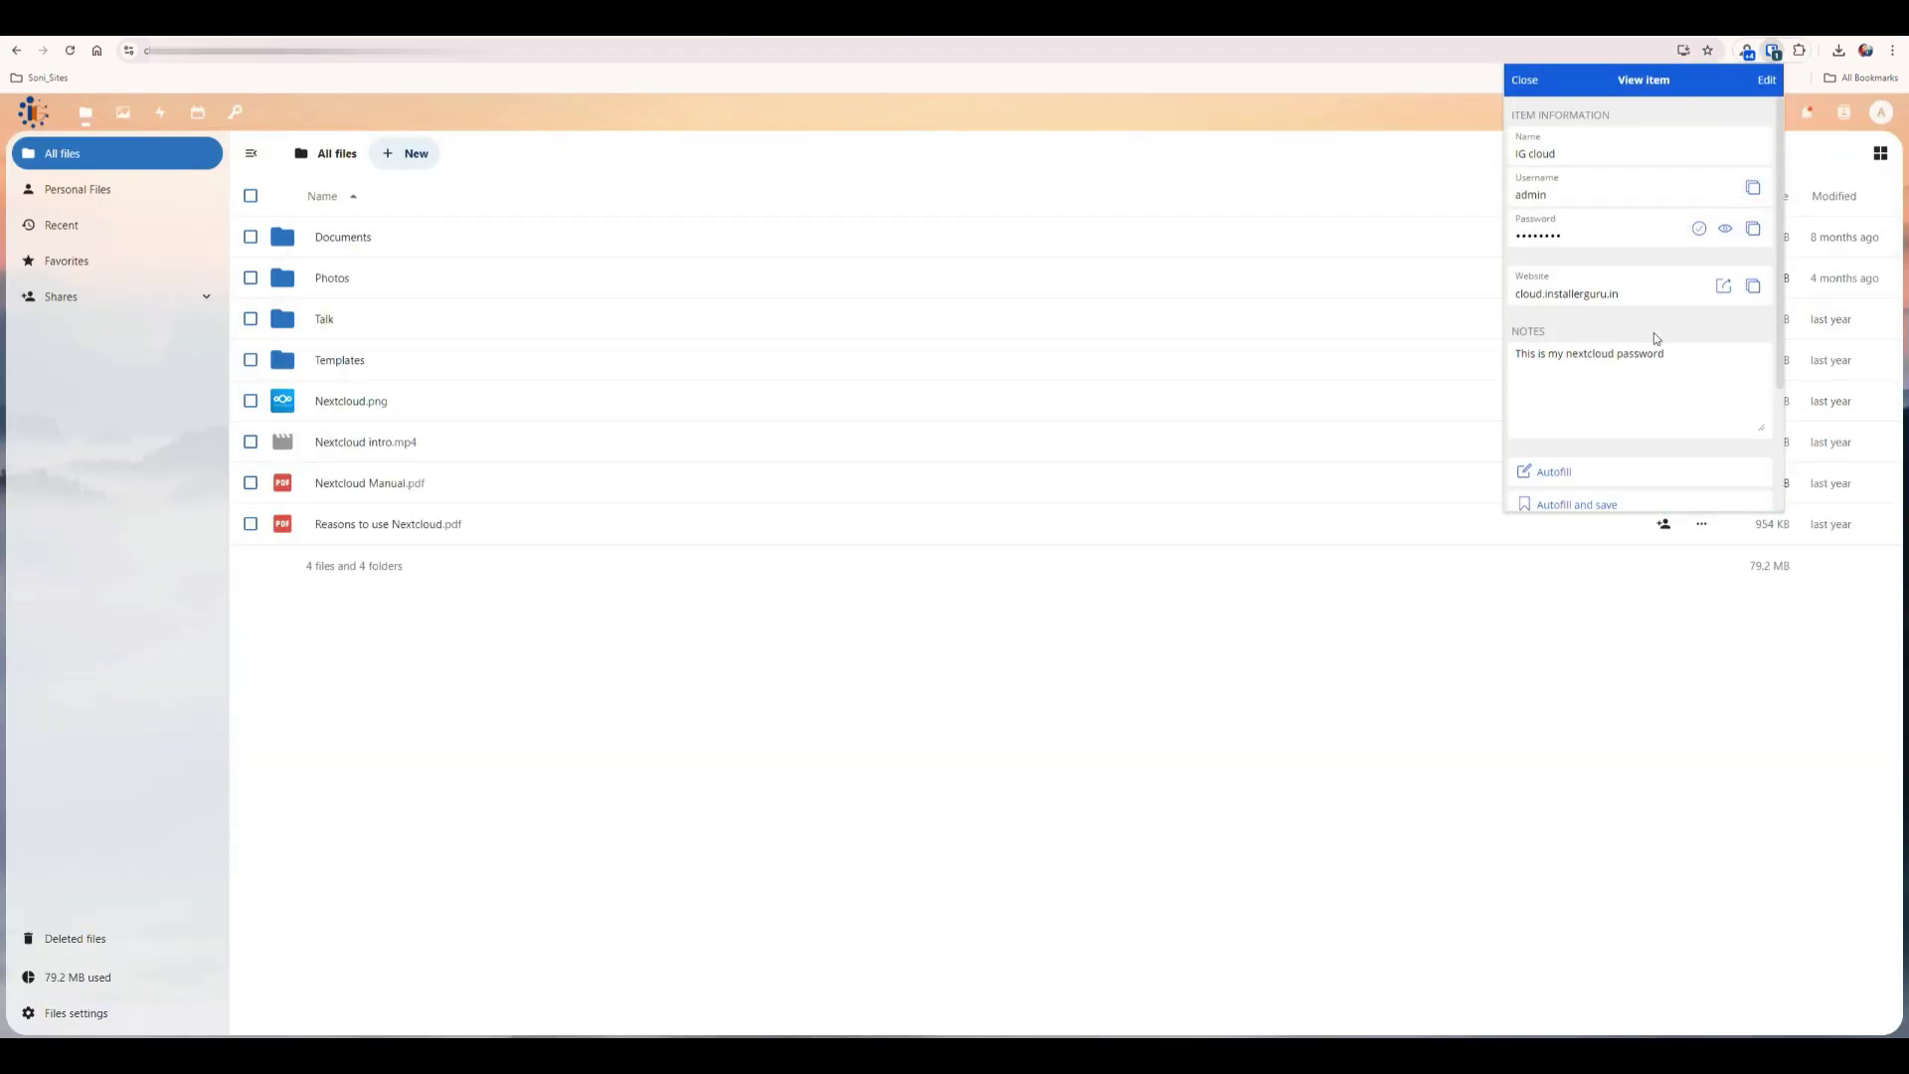
click(1773, 52)
click(1587, 489)
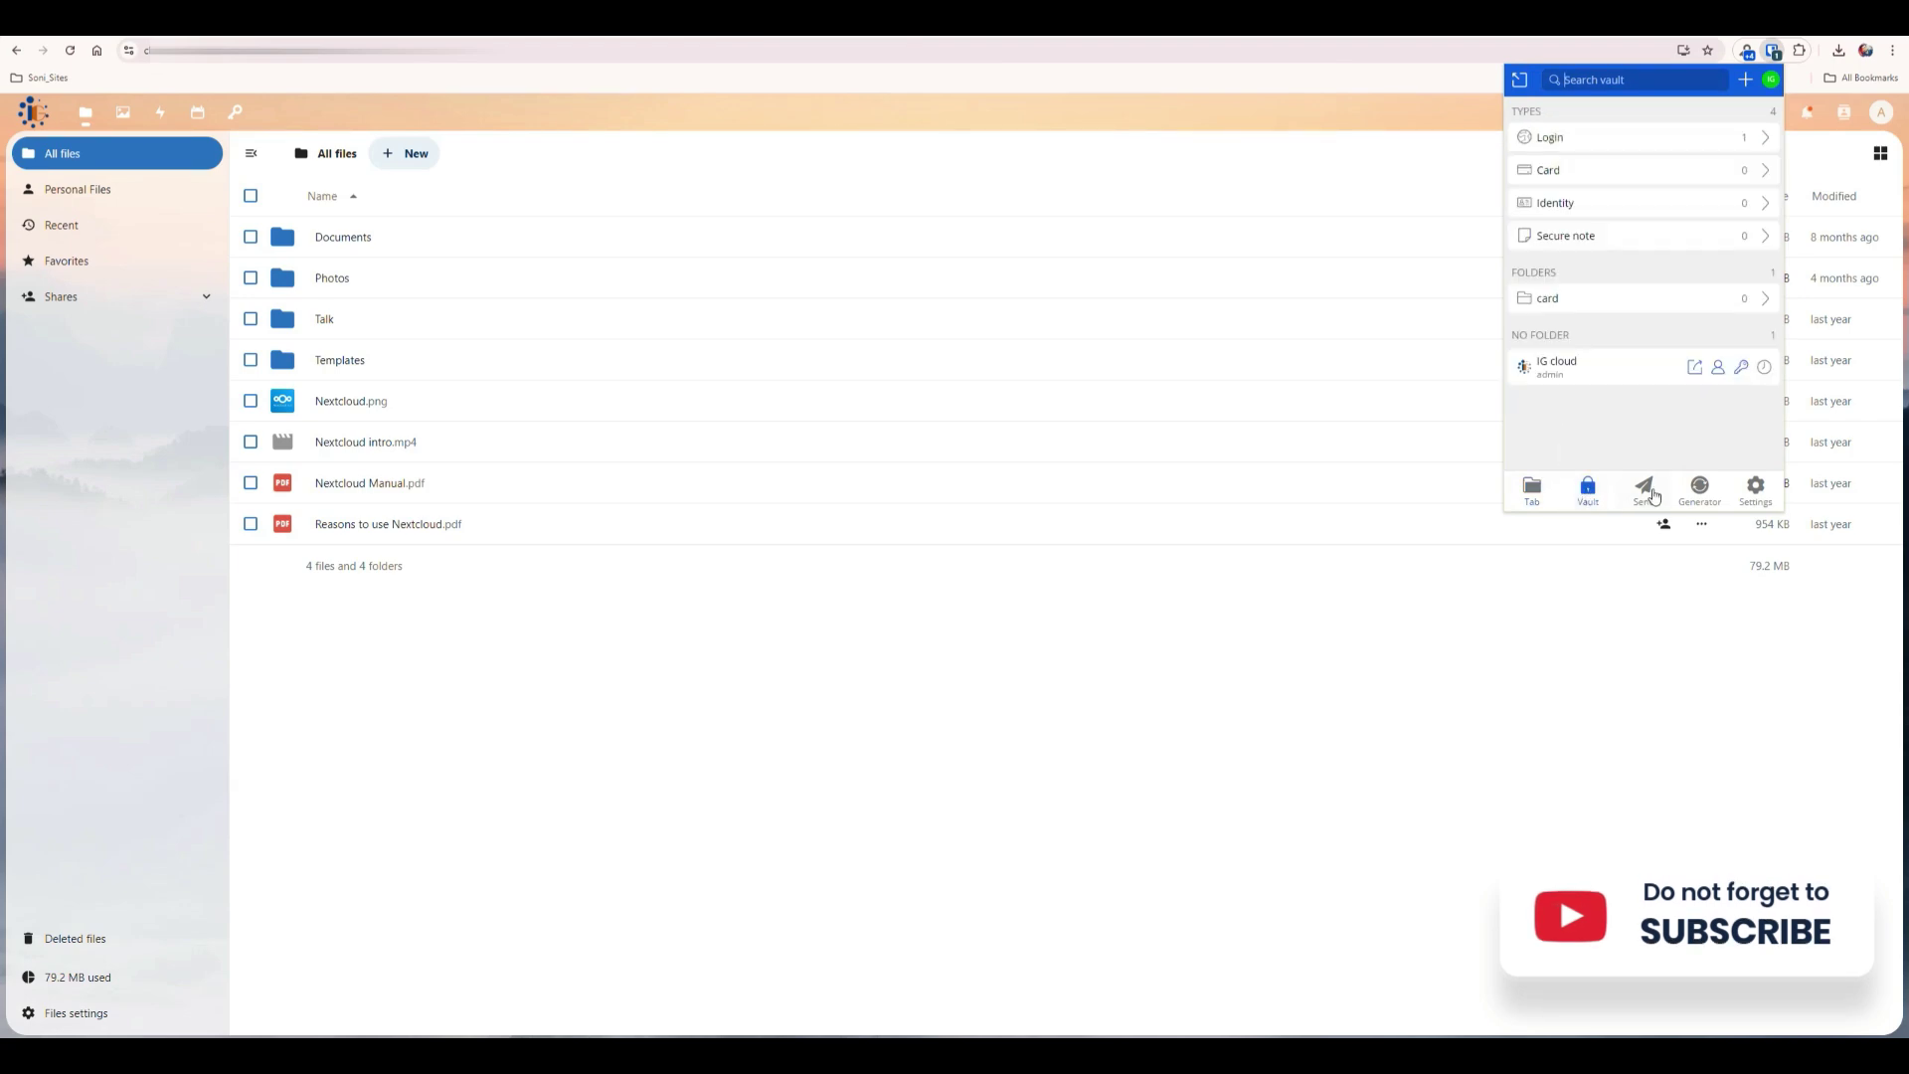
click(1699, 488)
click(1531, 487)
click(789, 405)
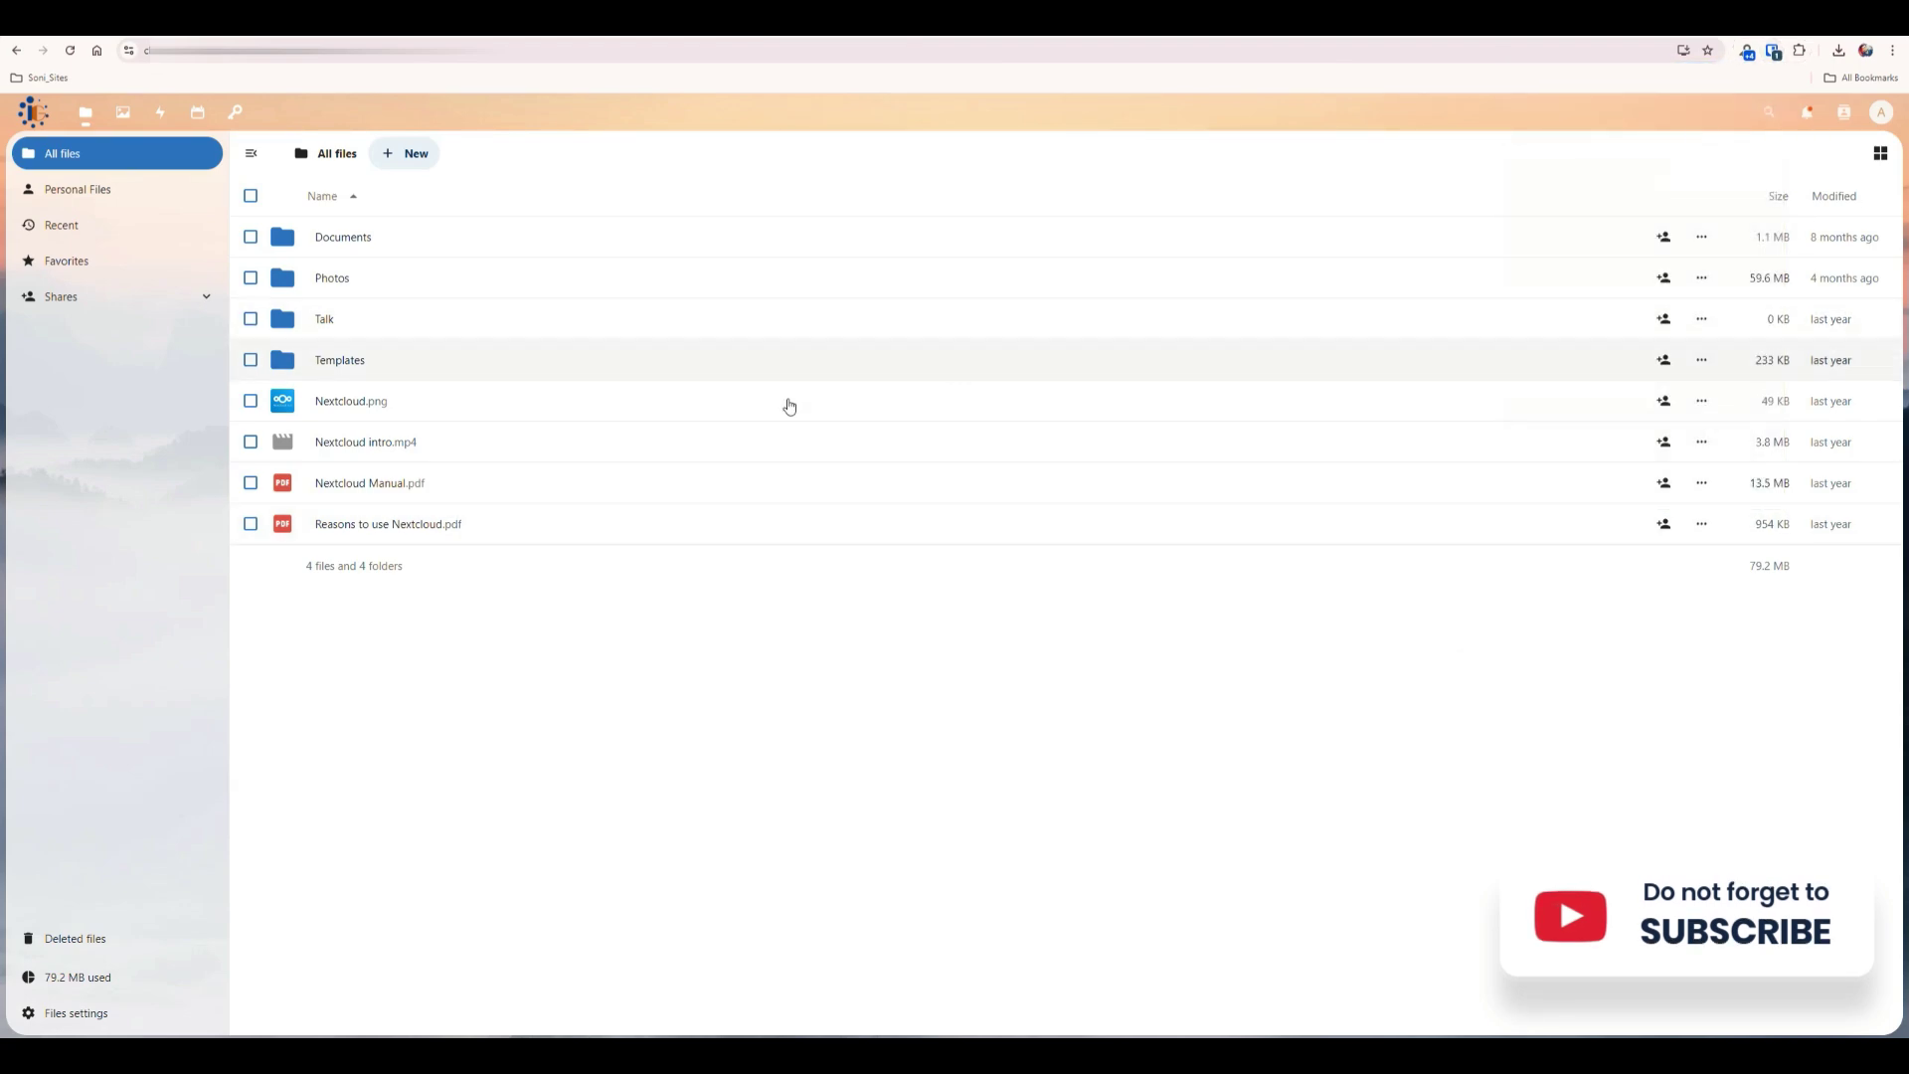